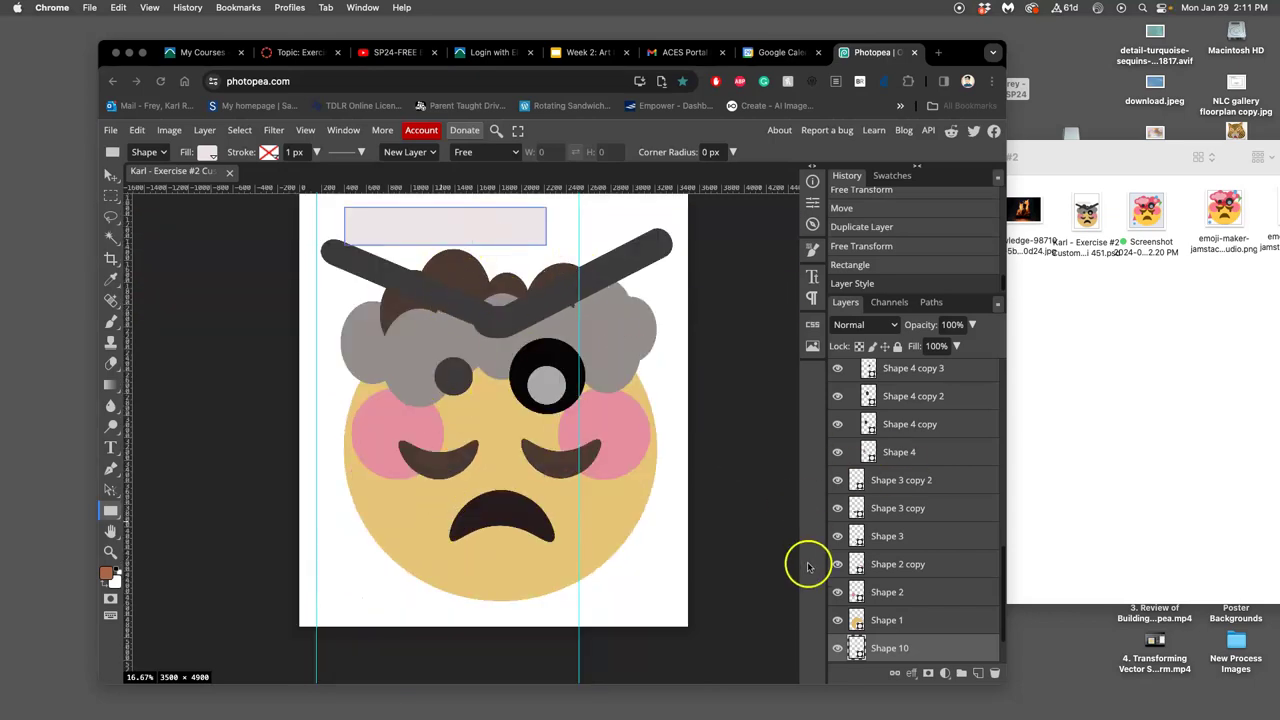
# Step: Move Shape 10 to the top of the layer stack, rotate it about 22° and scale it to ~93%
pyautogui.click(887, 645)
pyautogui.moveTo(883, 604); pyautogui.dragTo(886, 398)
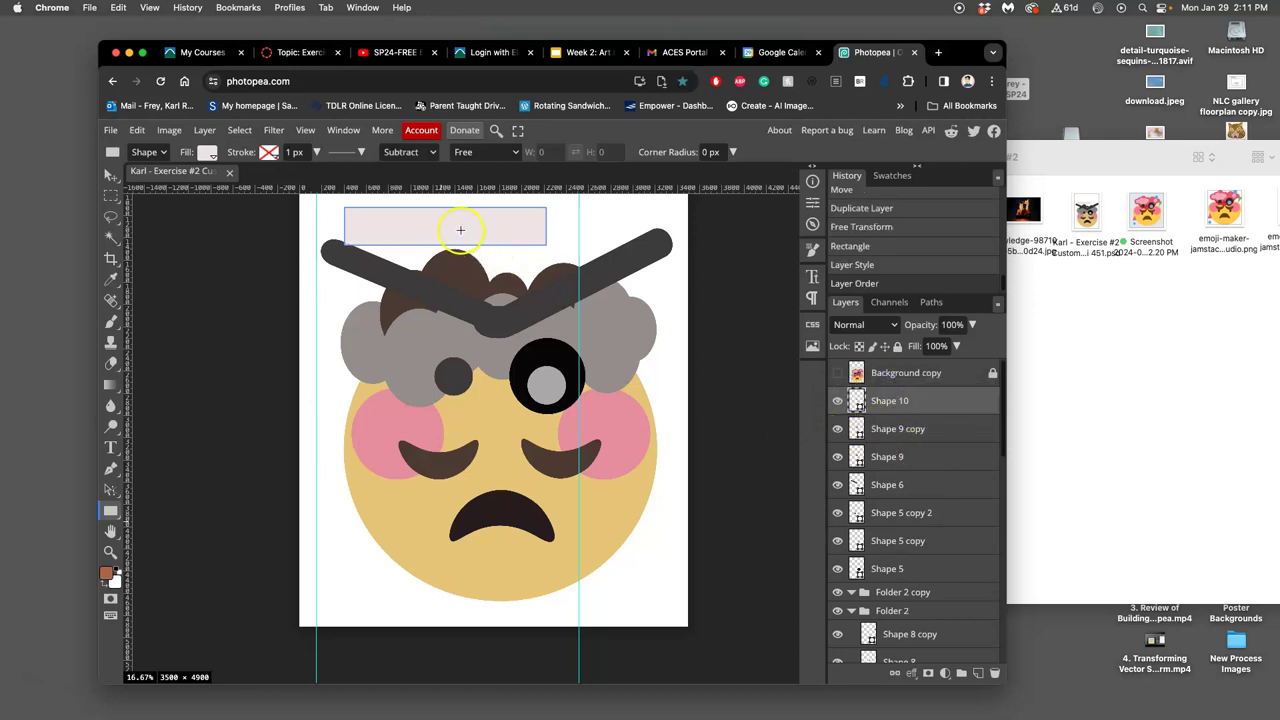
pyautogui.press('super+t')
pyautogui.moveTo(562, 249); pyautogui.dragTo(523, 280)
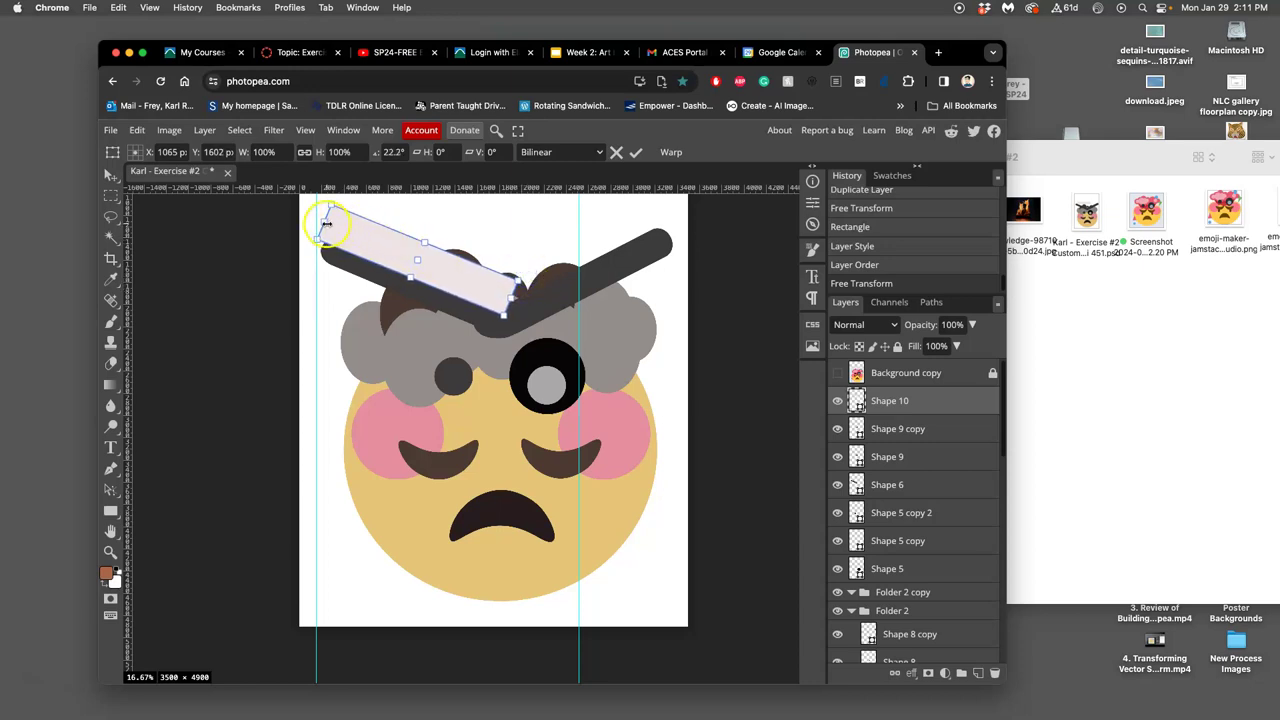
pyautogui.moveTo(314, 212); pyautogui.dragTo(334, 222)
pyautogui.click(435, 245)
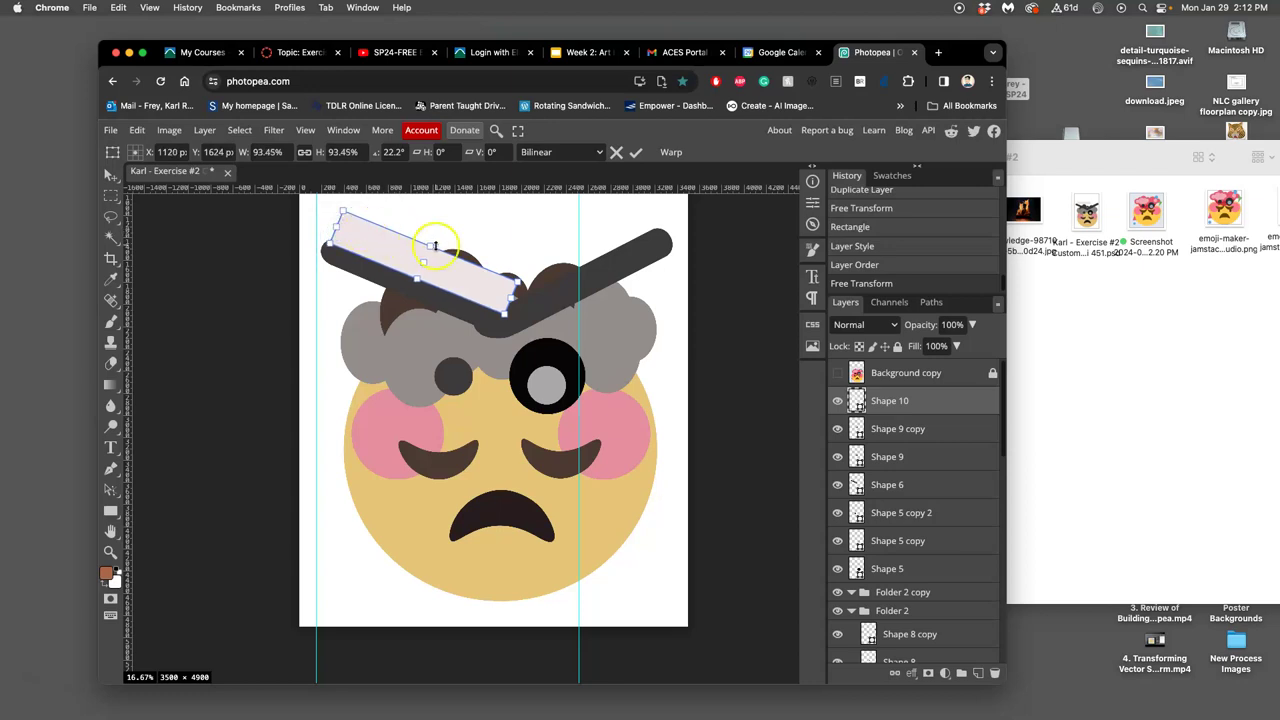
# Step: Switch the rectangle's transform to Warp and curve its right end while raising its top
pyautogui.rightClick(487, 290)
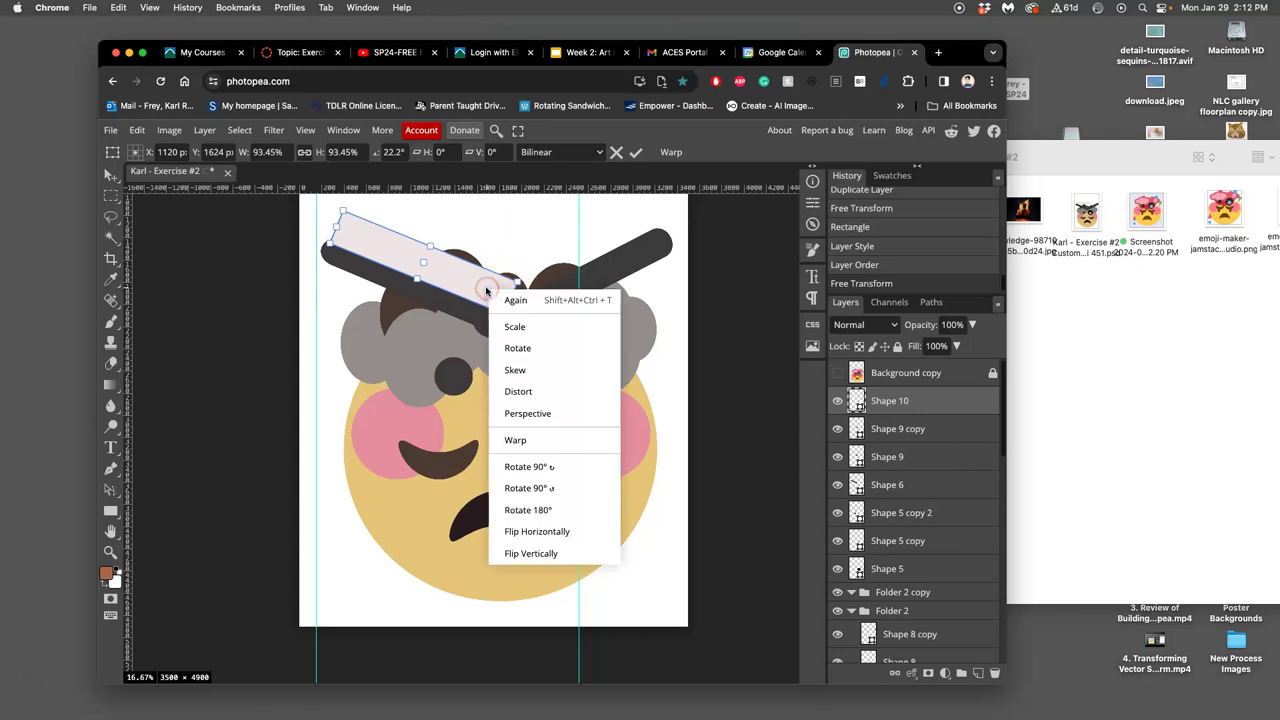
pyautogui.click(530, 438)
pyautogui.click(527, 322)
pyautogui.moveTo(527, 322); pyautogui.dragTo(517, 290)
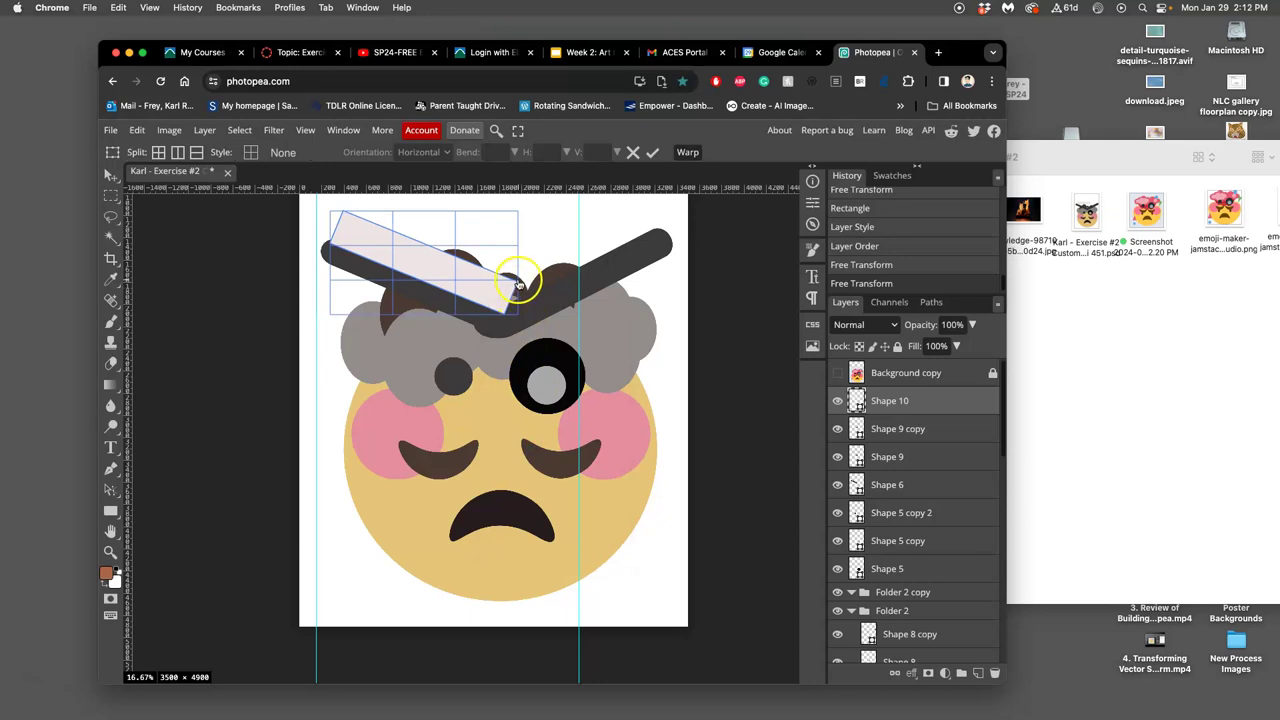
pyautogui.scroll(5, 517, 285)
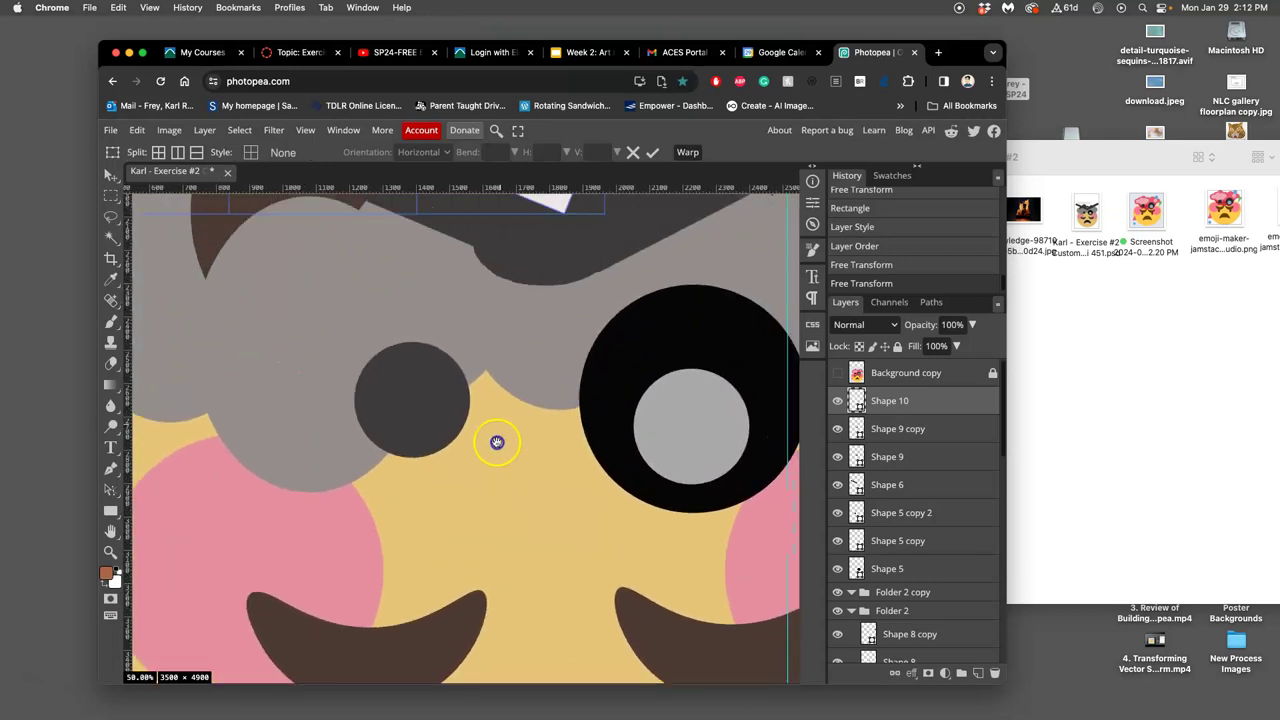
pyautogui.scroll(3, 470, 590)
pyautogui.moveTo(566, 410); pyautogui.dragTo(648, 425)
pyautogui.moveTo(556, 277); pyautogui.dragTo(169, 209)
# Step: Refine the page's corners and edge curves into a tapering book page, then commit the warp
pyautogui.scroll(-3, 190, 209)
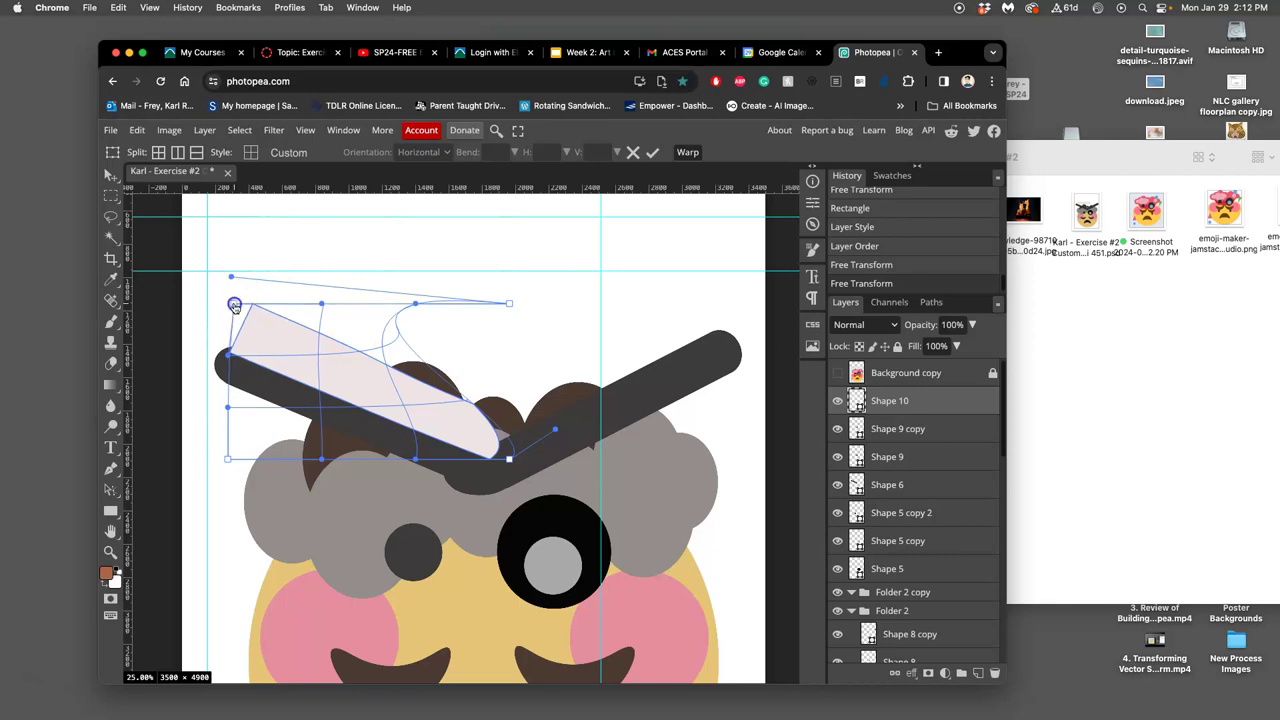
pyautogui.moveTo(234, 305); pyautogui.dragTo(237, 357)
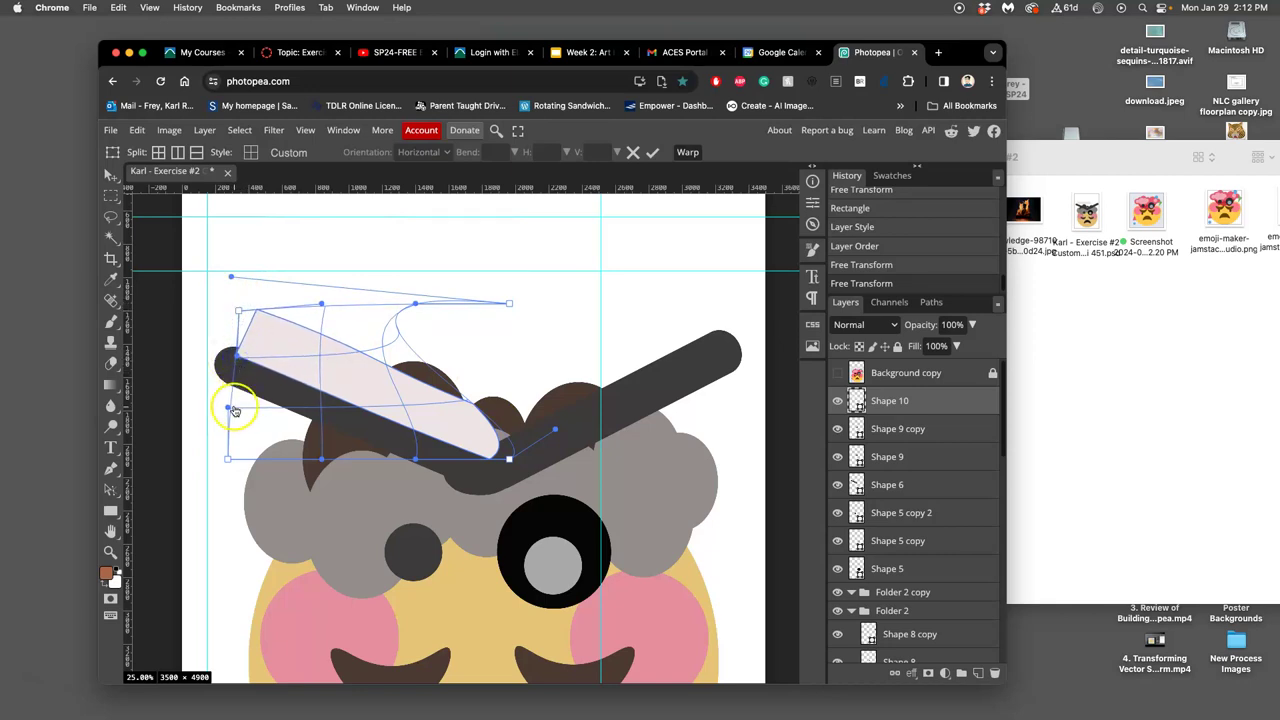
pyautogui.moveTo(229, 408); pyautogui.dragTo(249, 405)
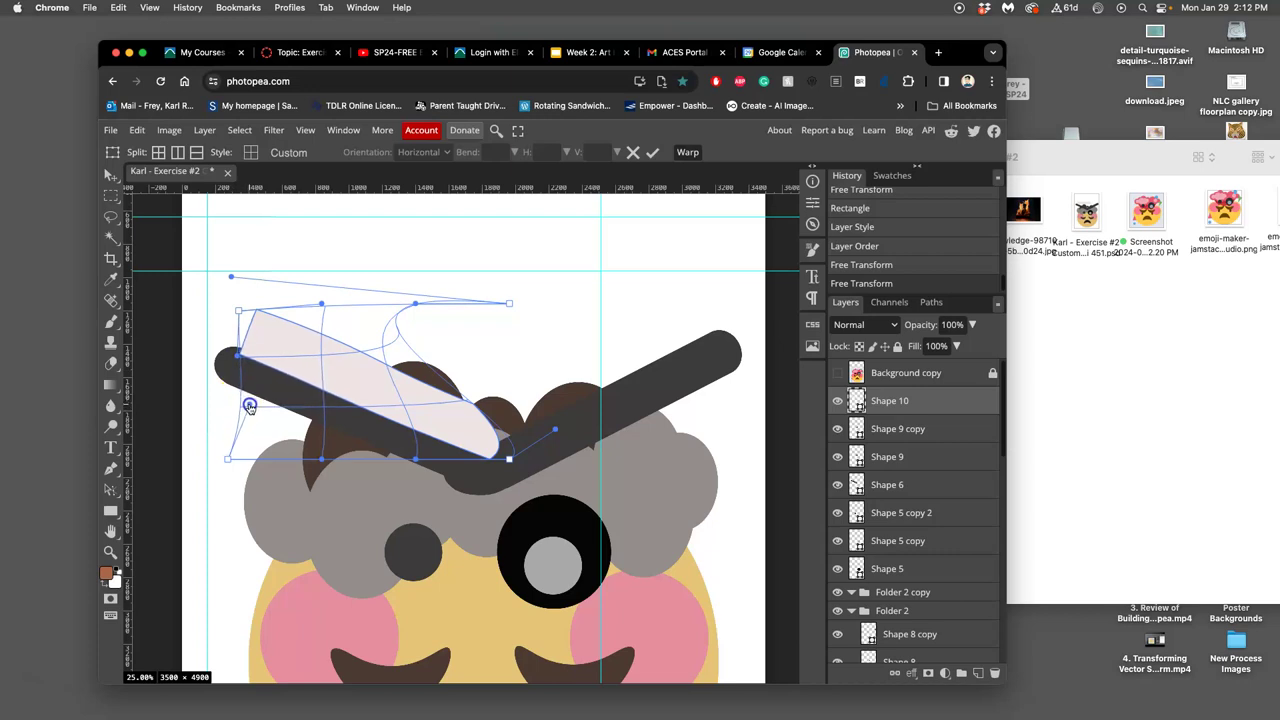
pyautogui.moveTo(415, 303)
pyautogui.mouseDown()
pyautogui.moveTo(423, 290)
pyautogui.moveTo(420, 345)
pyautogui.moveTo(386, 294)
pyautogui.moveTo(421, 295)
pyautogui.moveTo(425, 283)
pyautogui.mouseUp()
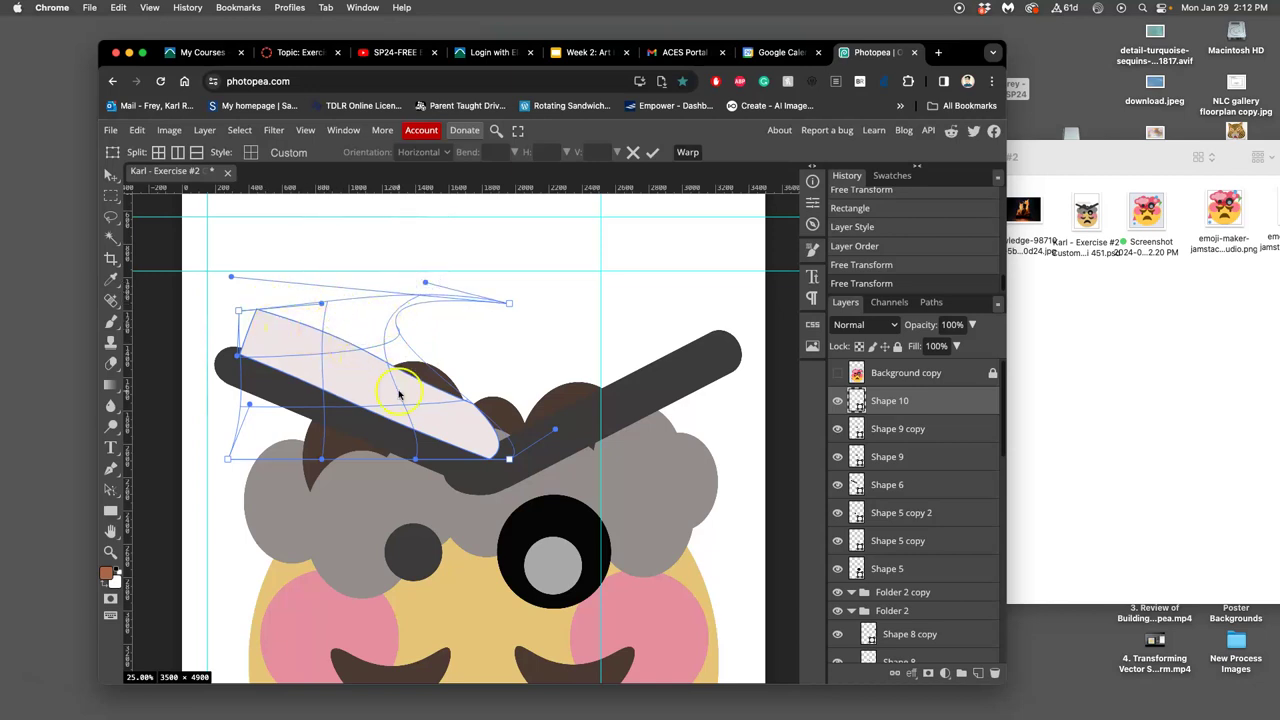
pyautogui.moveTo(321, 303); pyautogui.dragTo(315, 309)
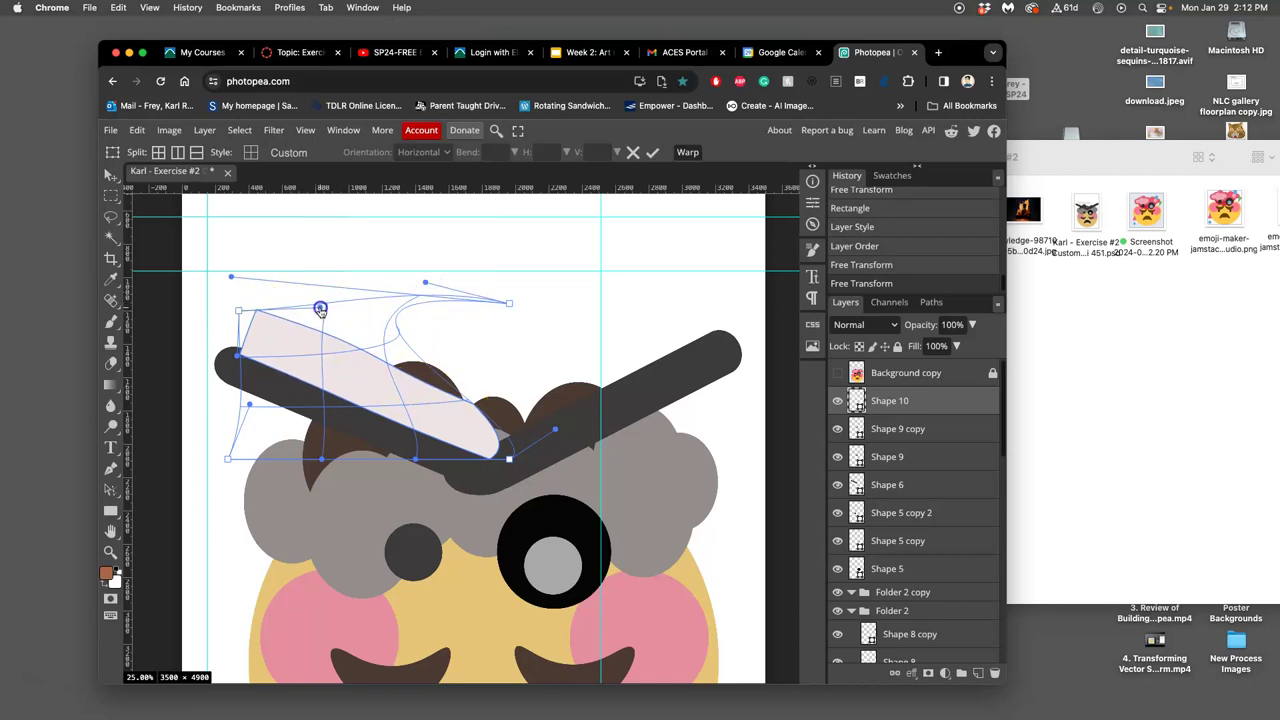
pyautogui.moveTo(423, 286); pyautogui.dragTo(429, 283)
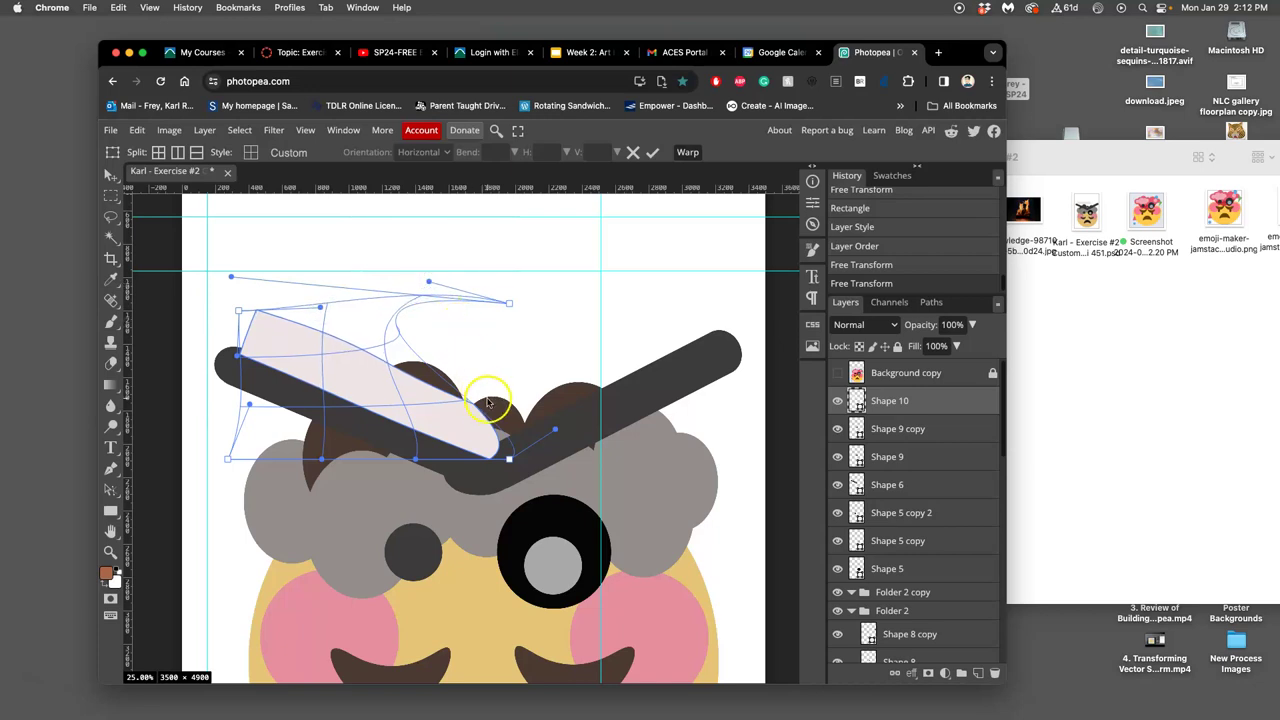
pyautogui.moveTo(474, 405); pyautogui.dragTo(393, 426)
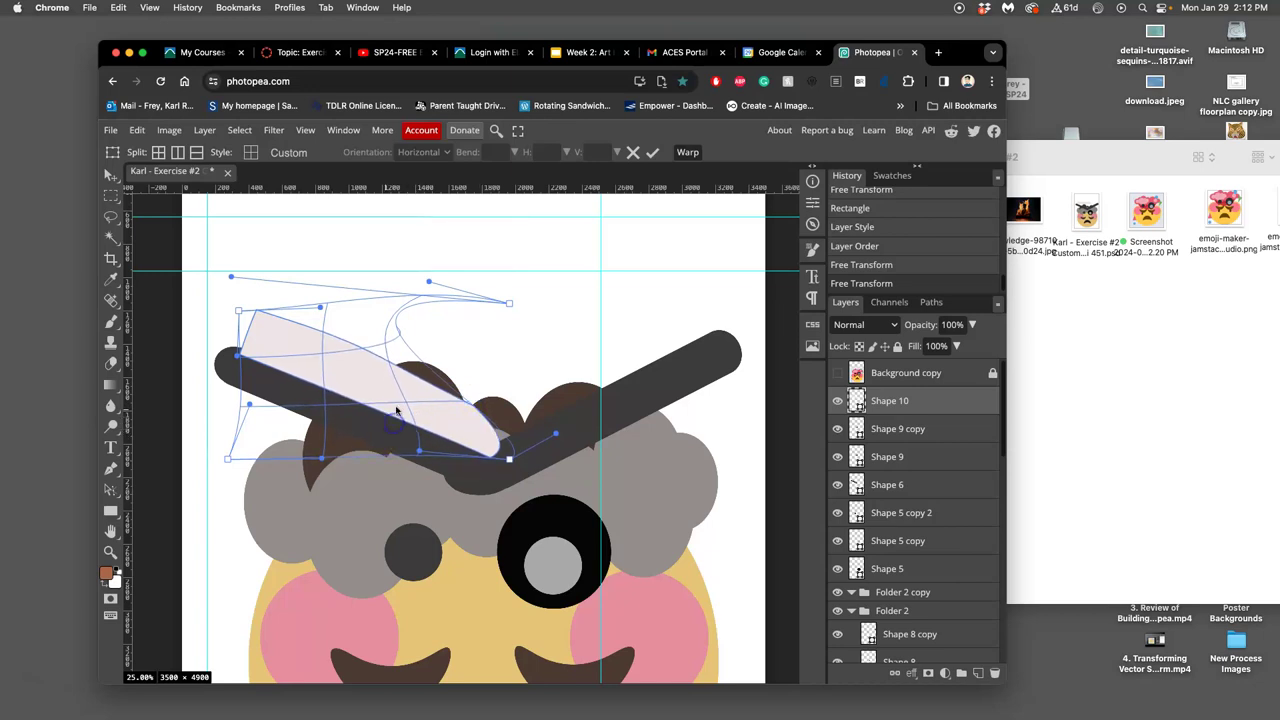
pyautogui.press('Return')
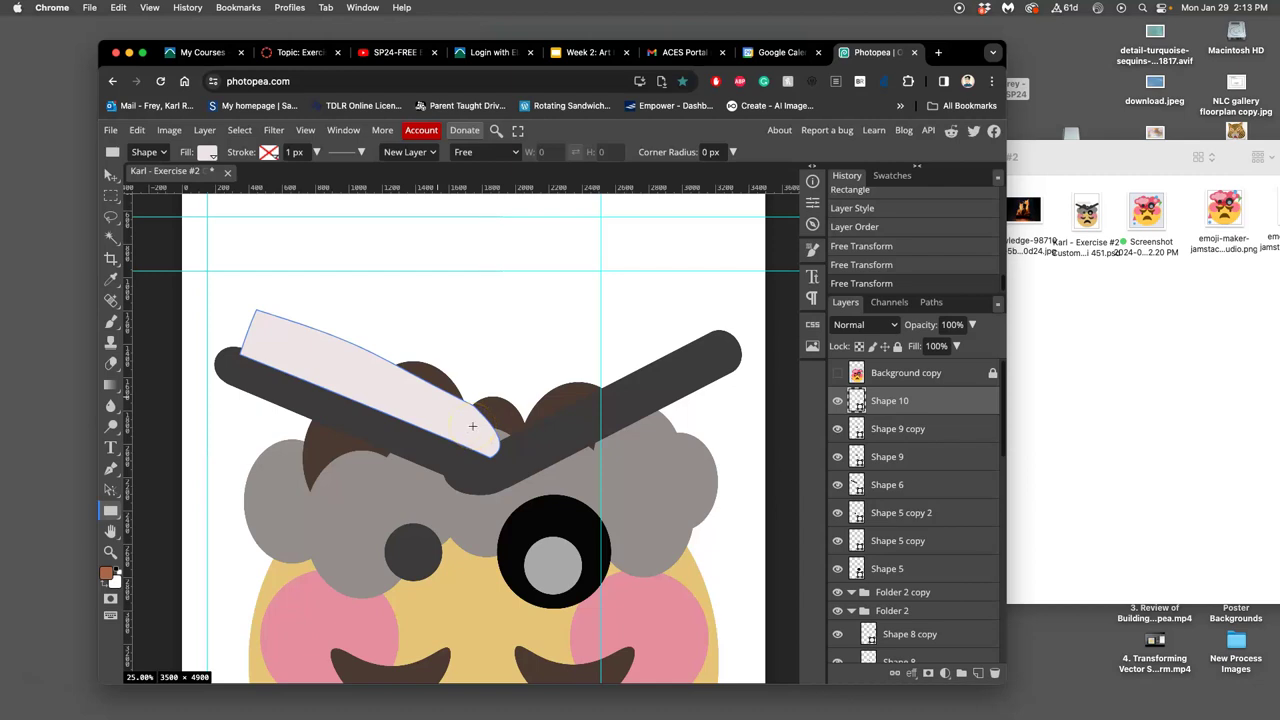
# Step: Duplicate the page, flip the copy horizontally, and move and rotate it onto the V's right arm
pyautogui.hotkey('ctrl', 'j')
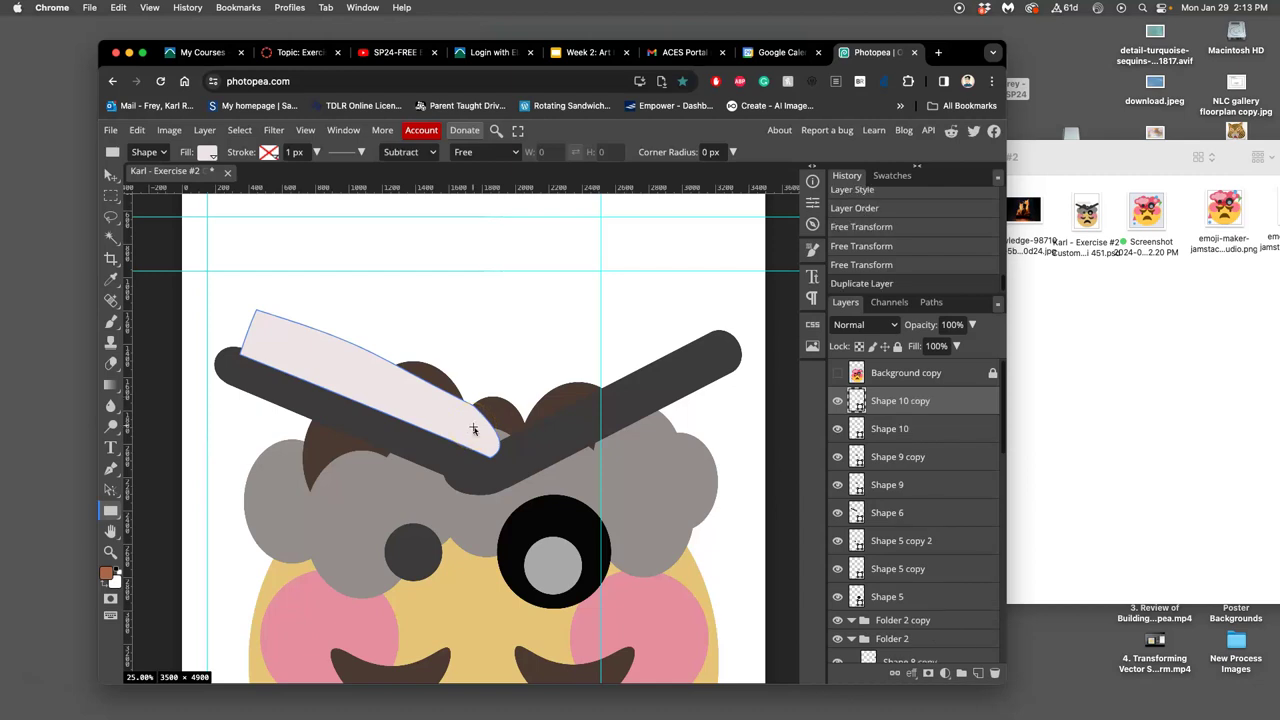
pyautogui.hotkey('ctrl', 't')
pyautogui.rightClick(441, 403)
pyautogui.click(492, 650)
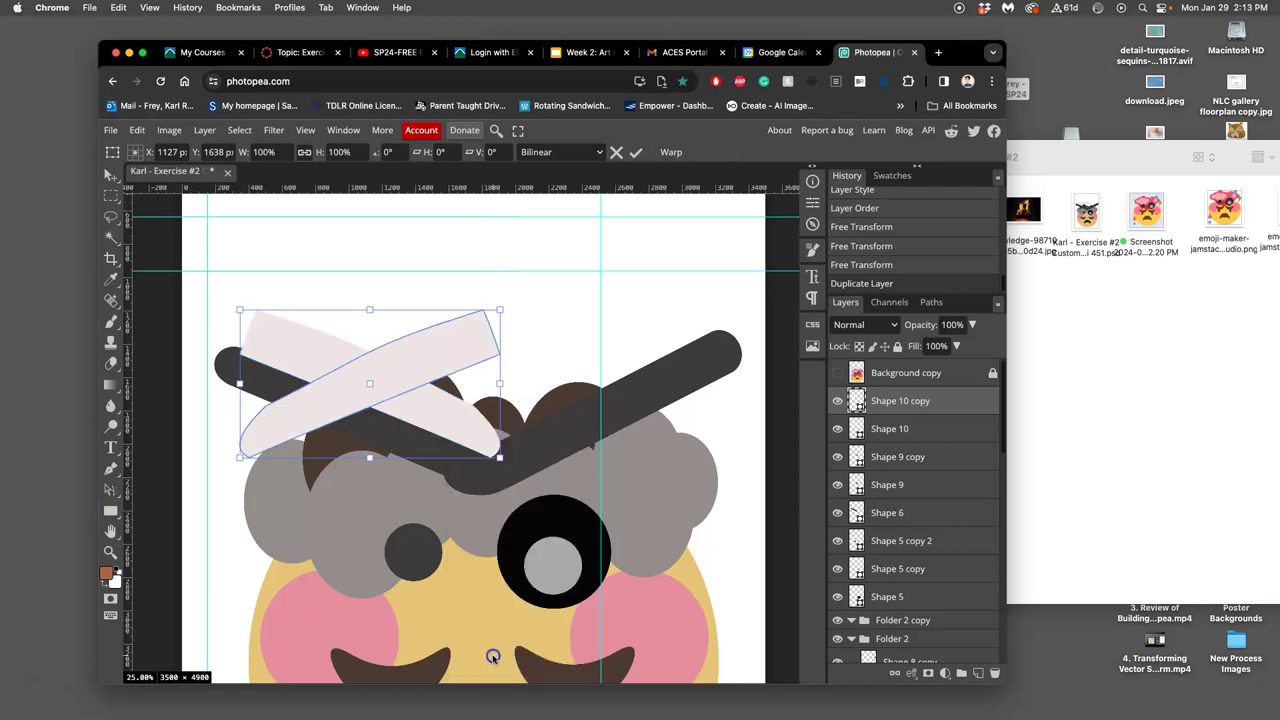
pyautogui.moveTo(416, 381); pyautogui.dragTo(658, 371)
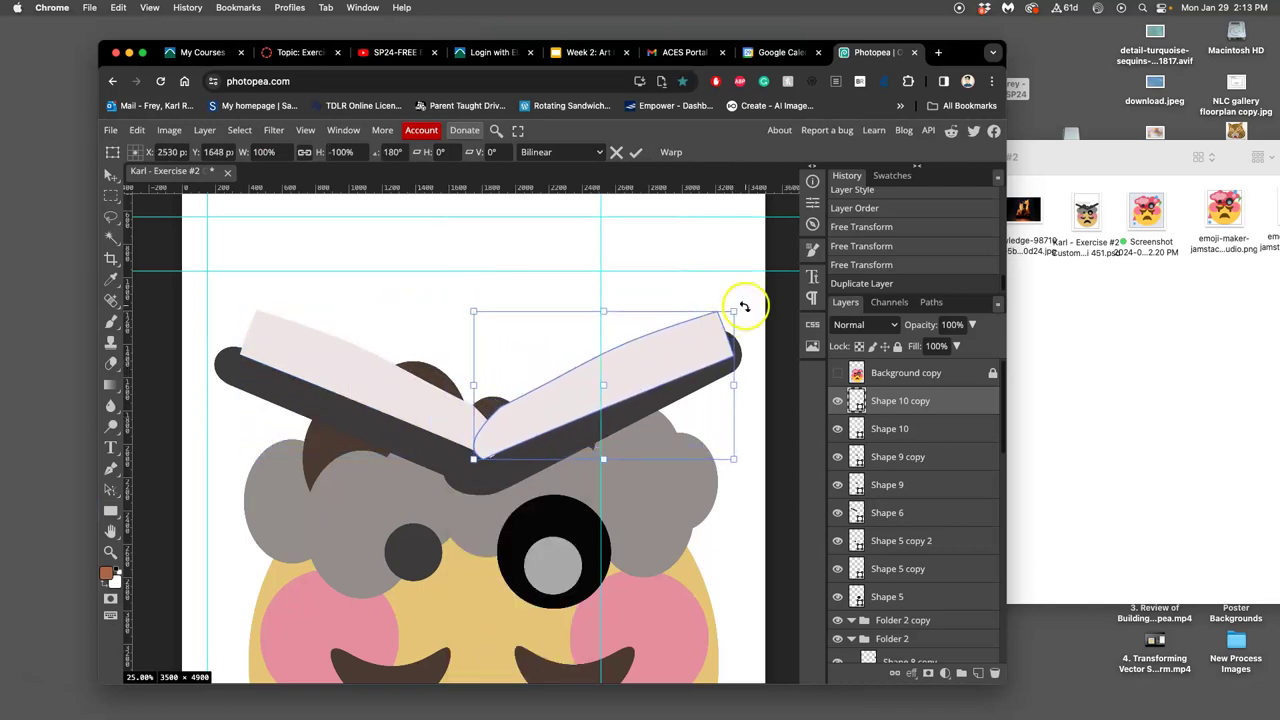
pyautogui.moveTo(743, 306); pyautogui.dragTo(677, 342)
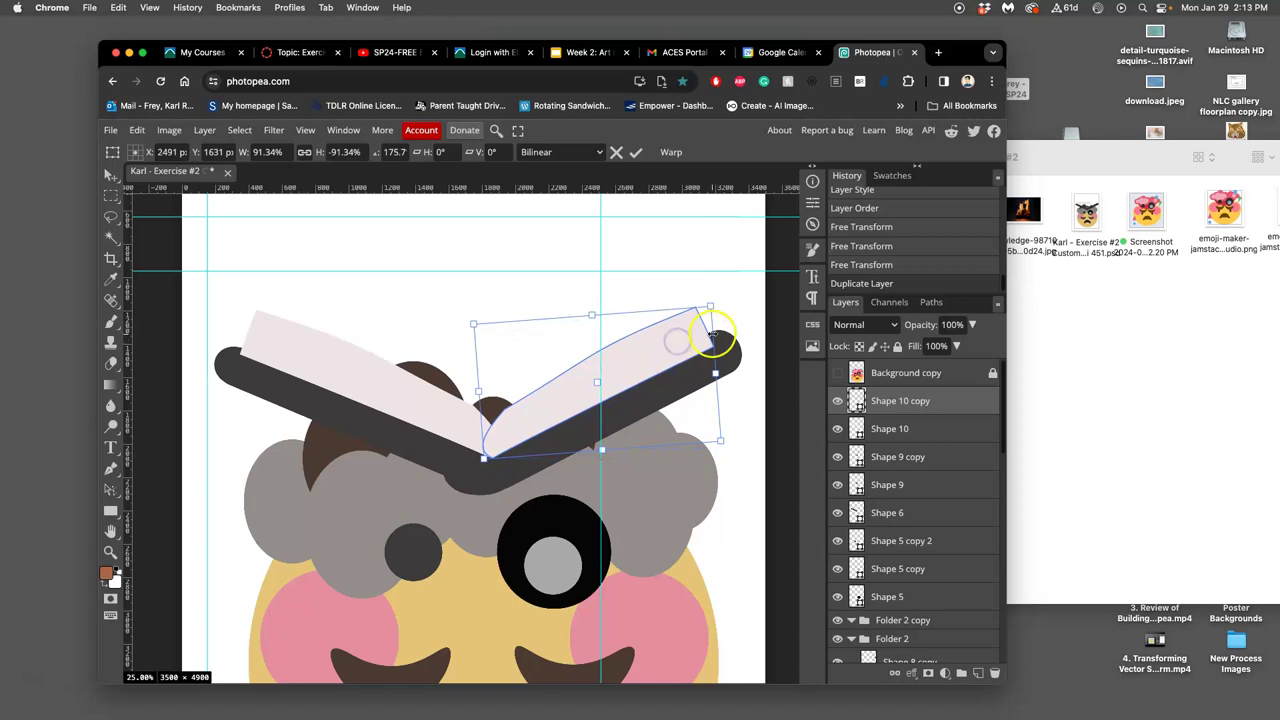
pyautogui.moveTo(712, 305); pyautogui.dragTo(721, 302)
pyautogui.click(684, 328)
# Step: Warp the mirrored page's corners and right end to match the left page, then commit
pyautogui.rightClick(684, 330)
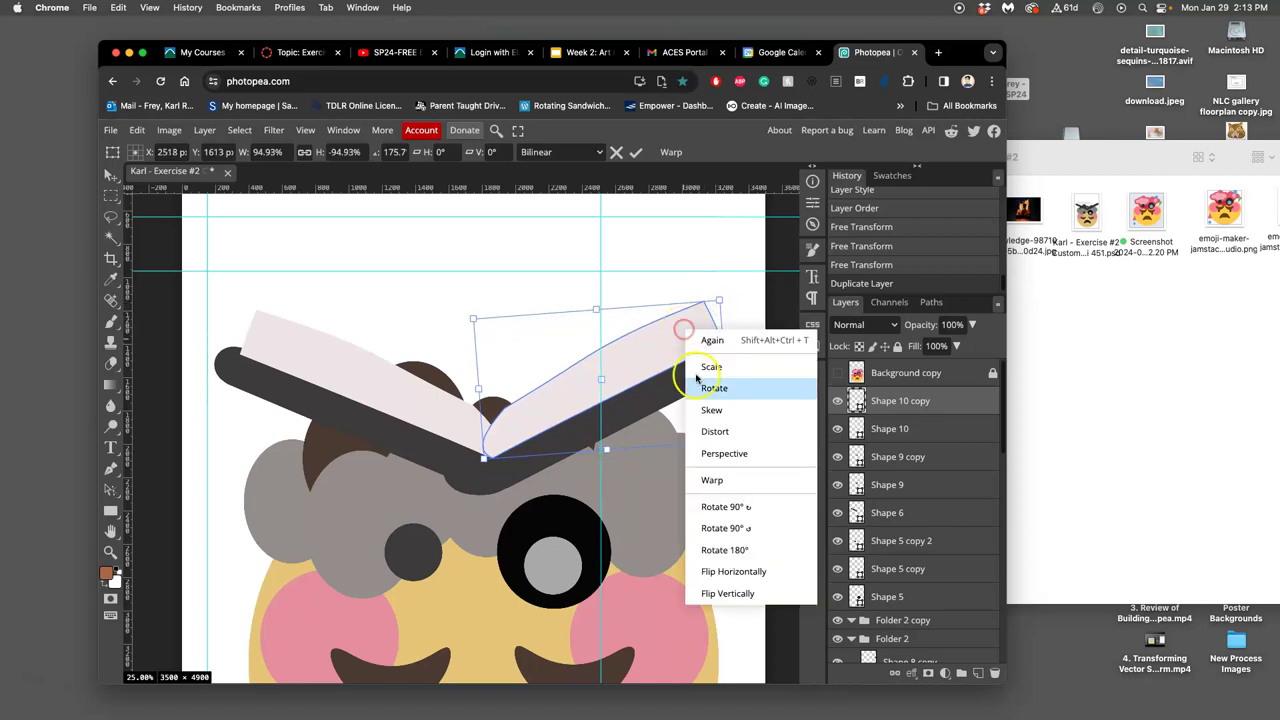
pyautogui.click(715, 477)
pyautogui.moveTo(703, 307); pyautogui.dragTo(700, 308)
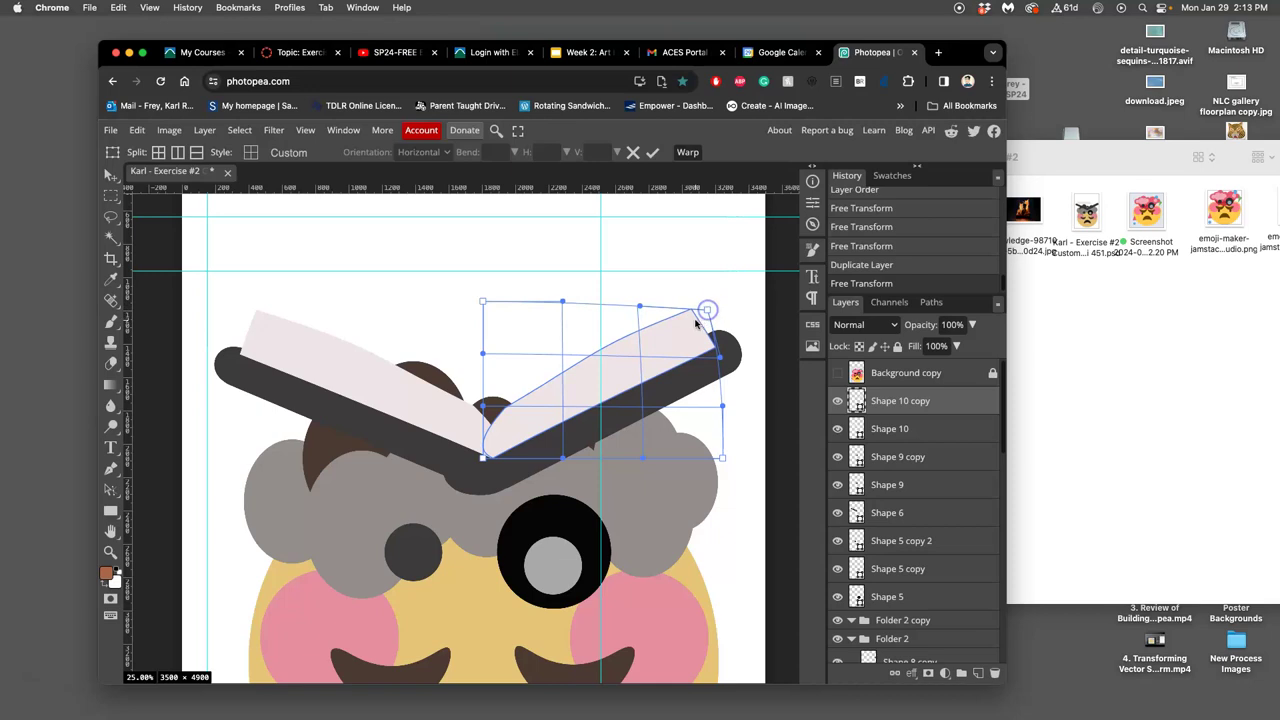
pyautogui.moveTo(696, 321); pyautogui.dragTo(705, 320)
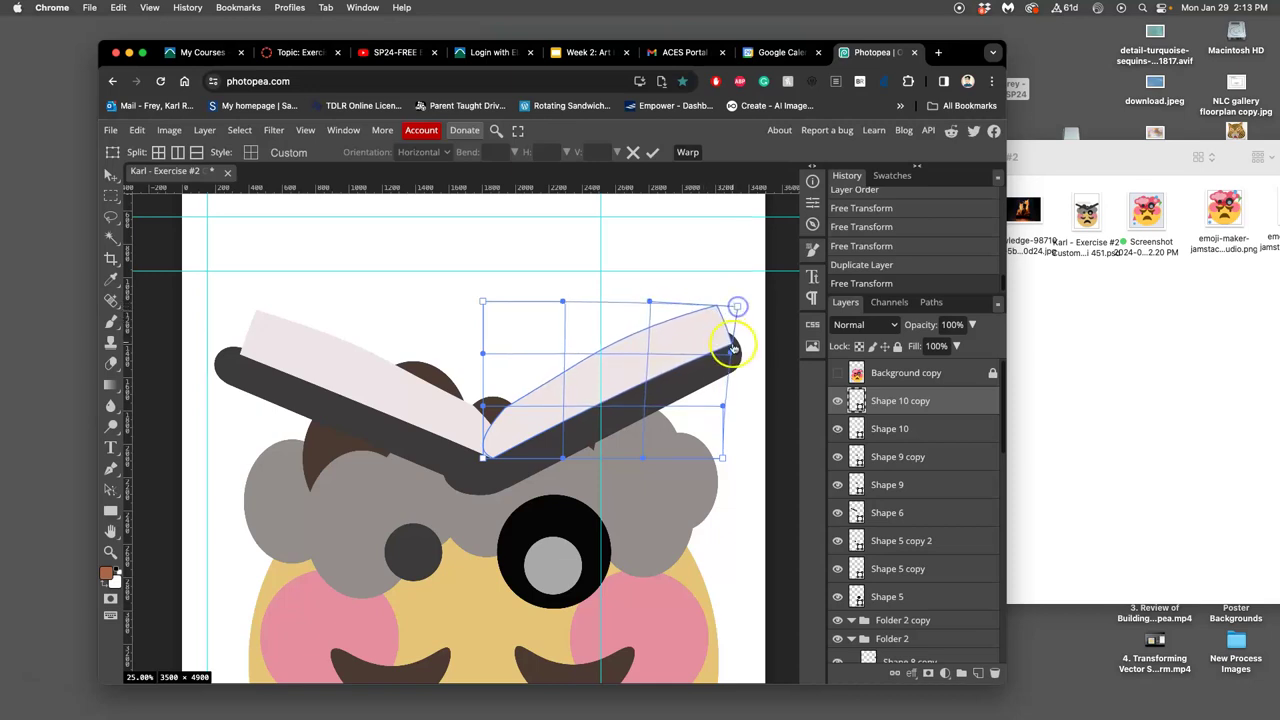
pyautogui.moveTo(733, 348); pyautogui.dragTo(716, 364)
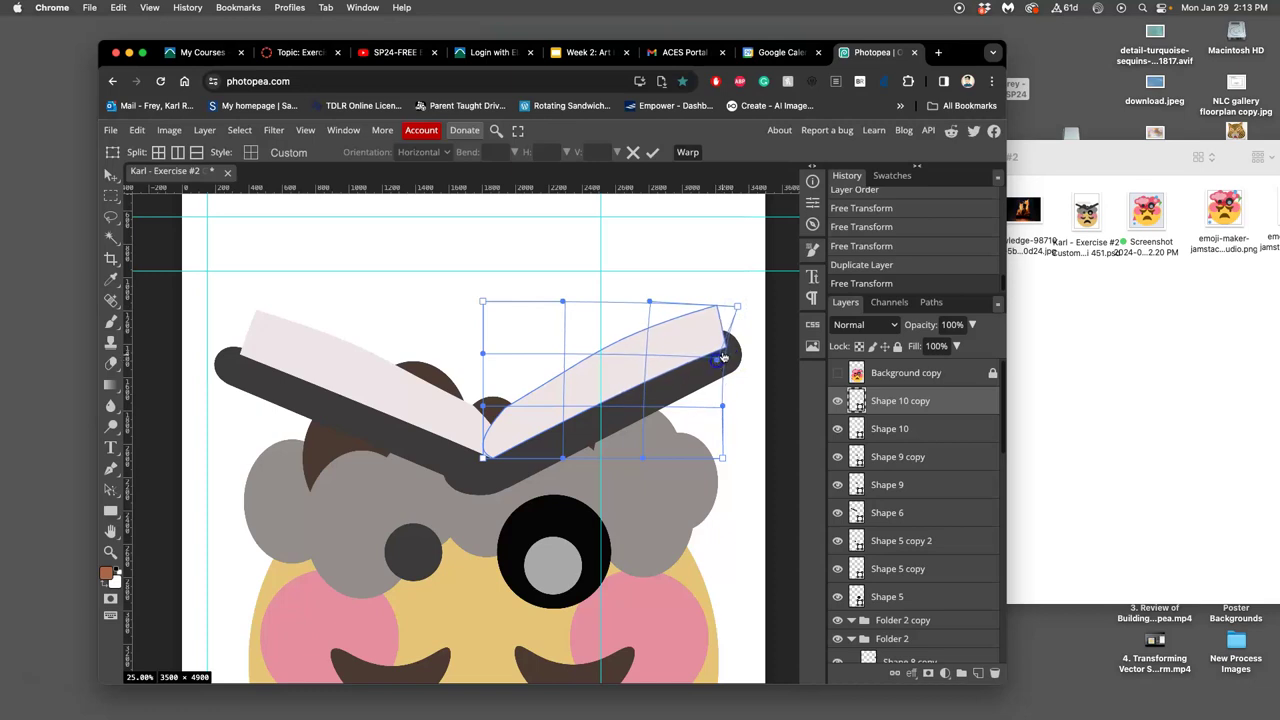
pyautogui.moveTo(733, 320); pyautogui.dragTo(728, 302)
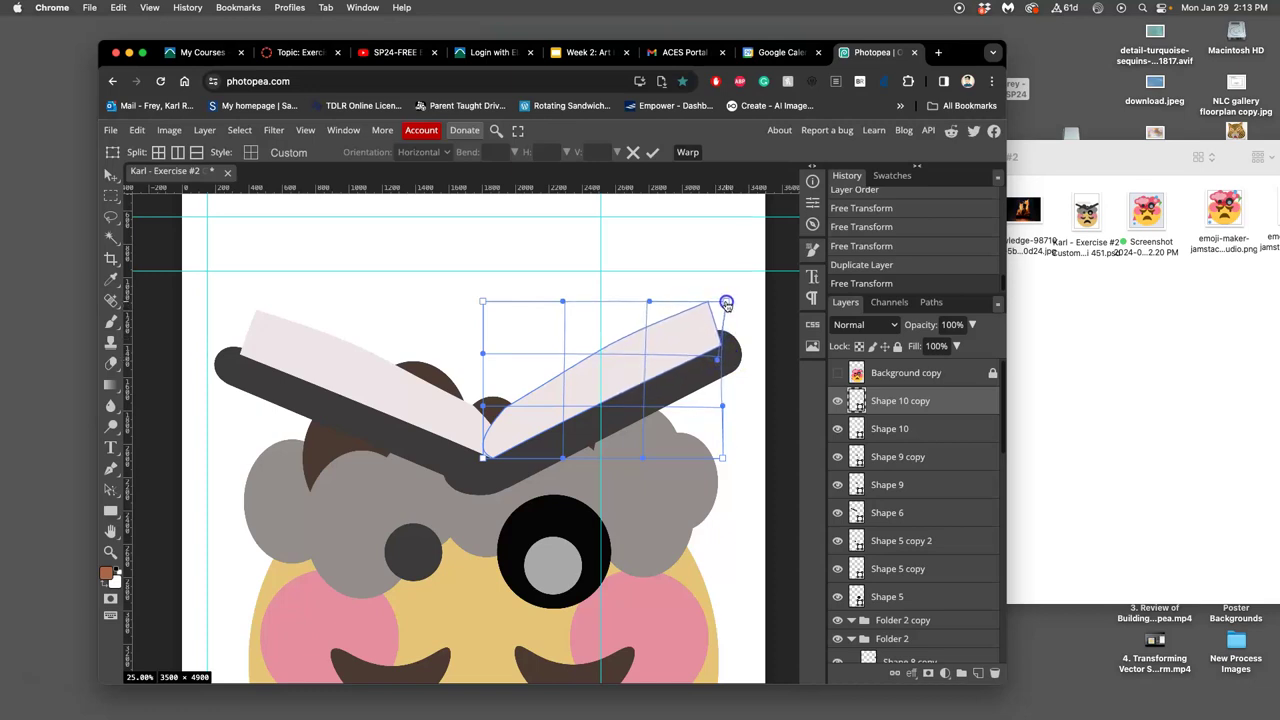
pyautogui.moveTo(720, 357); pyautogui.dragTo(659, 384)
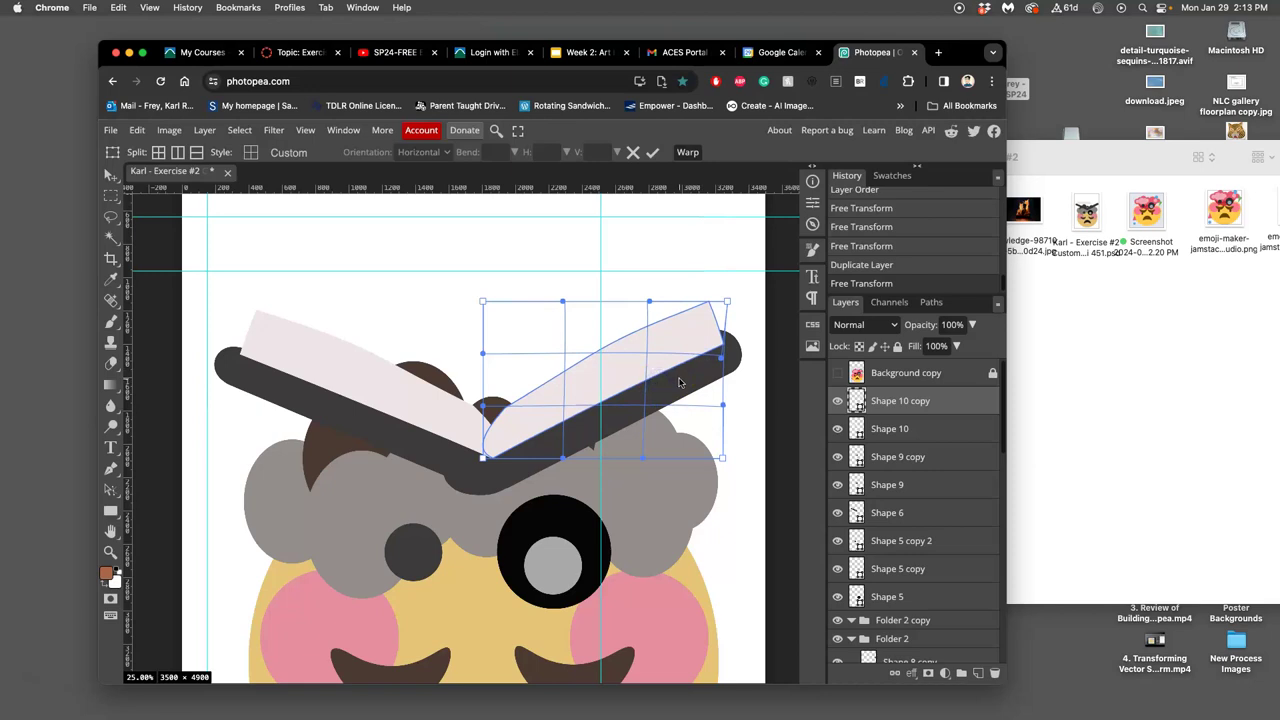
pyautogui.press('u')
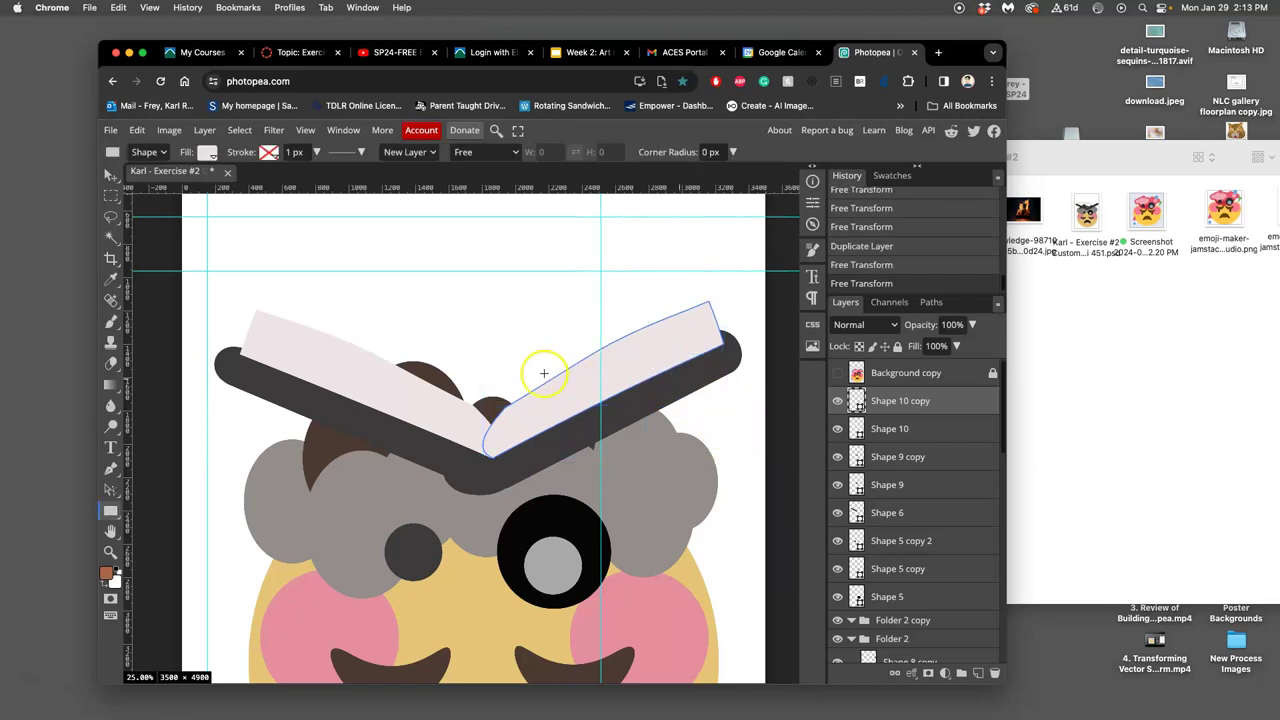
# Step: Delete a stray small rectangle accidentally created on the canvas
pyautogui.click(512, 367)
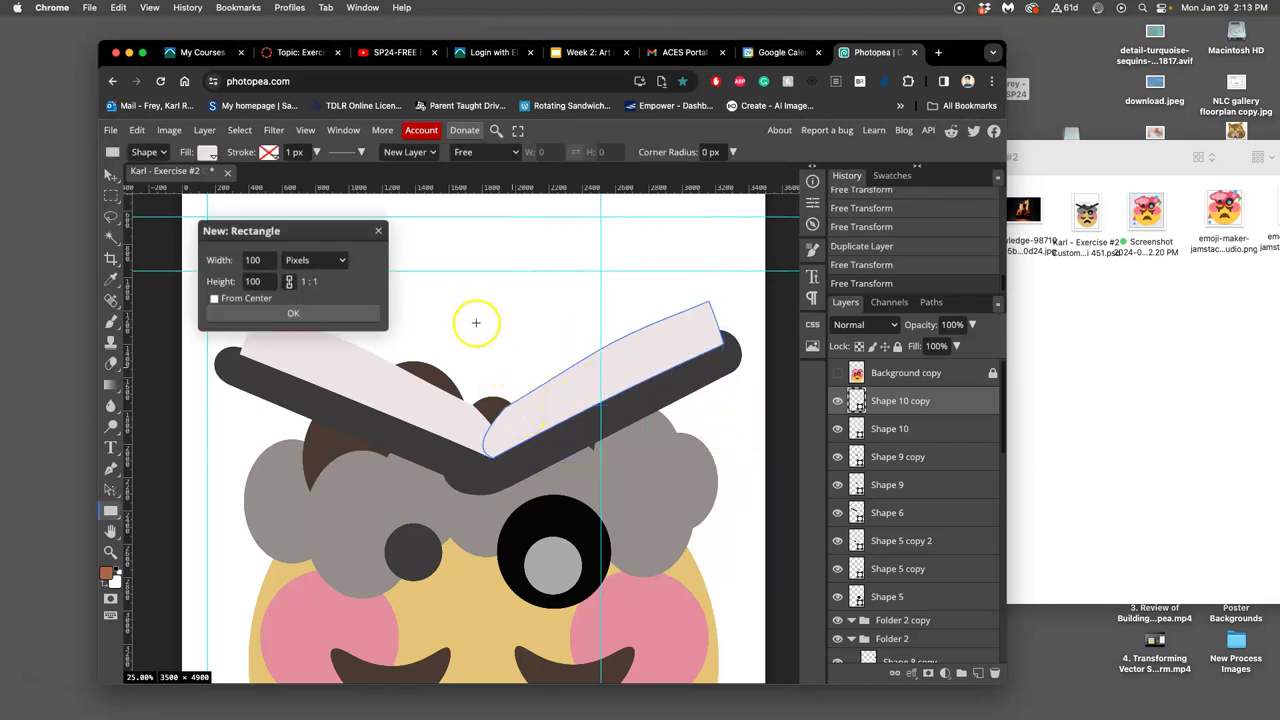
pyautogui.click(344, 314)
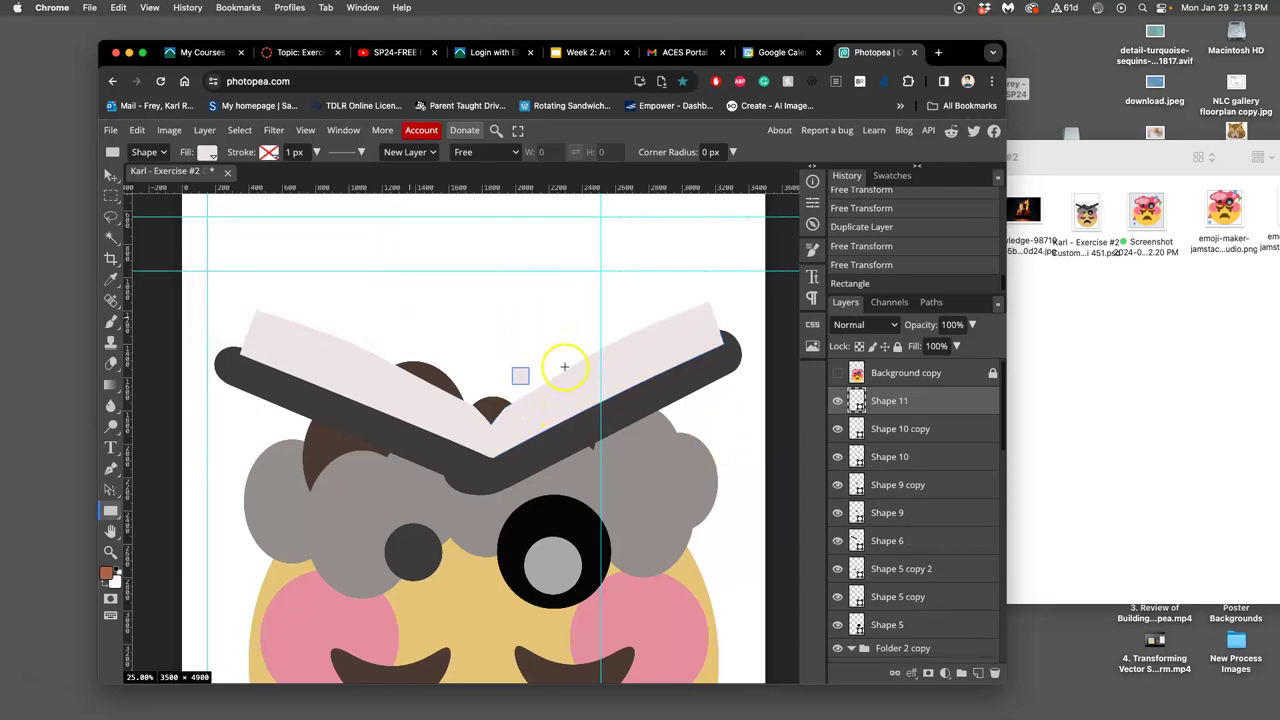
pyautogui.press('Delete')
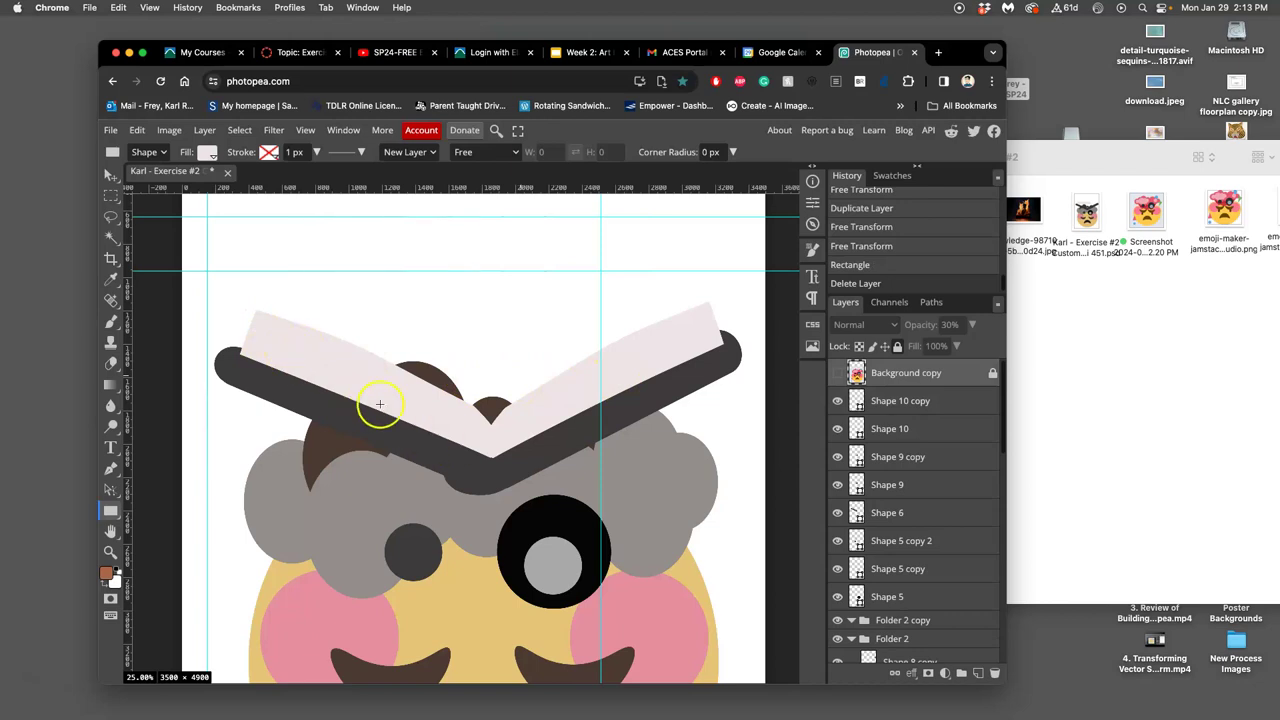
# Step: Duplicate the right book page and fill the copy light grey #c2c2c2
pyautogui.click(110, 174)
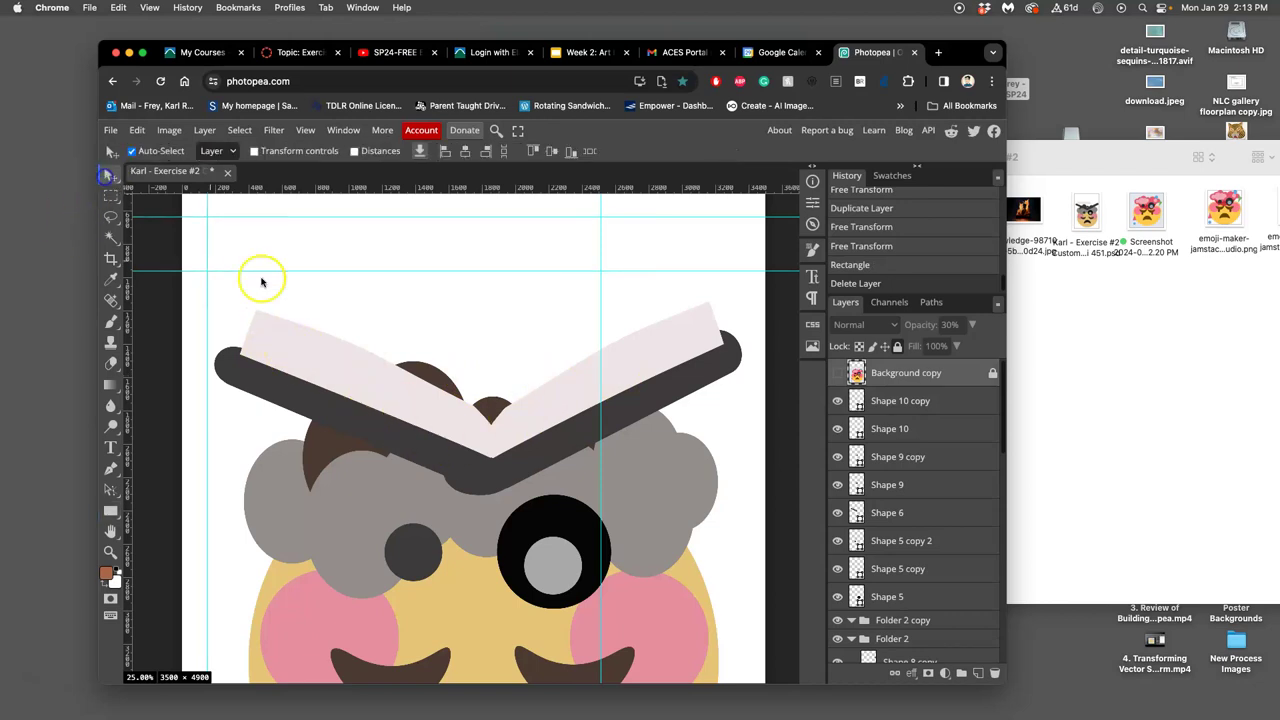
pyautogui.click(553, 400)
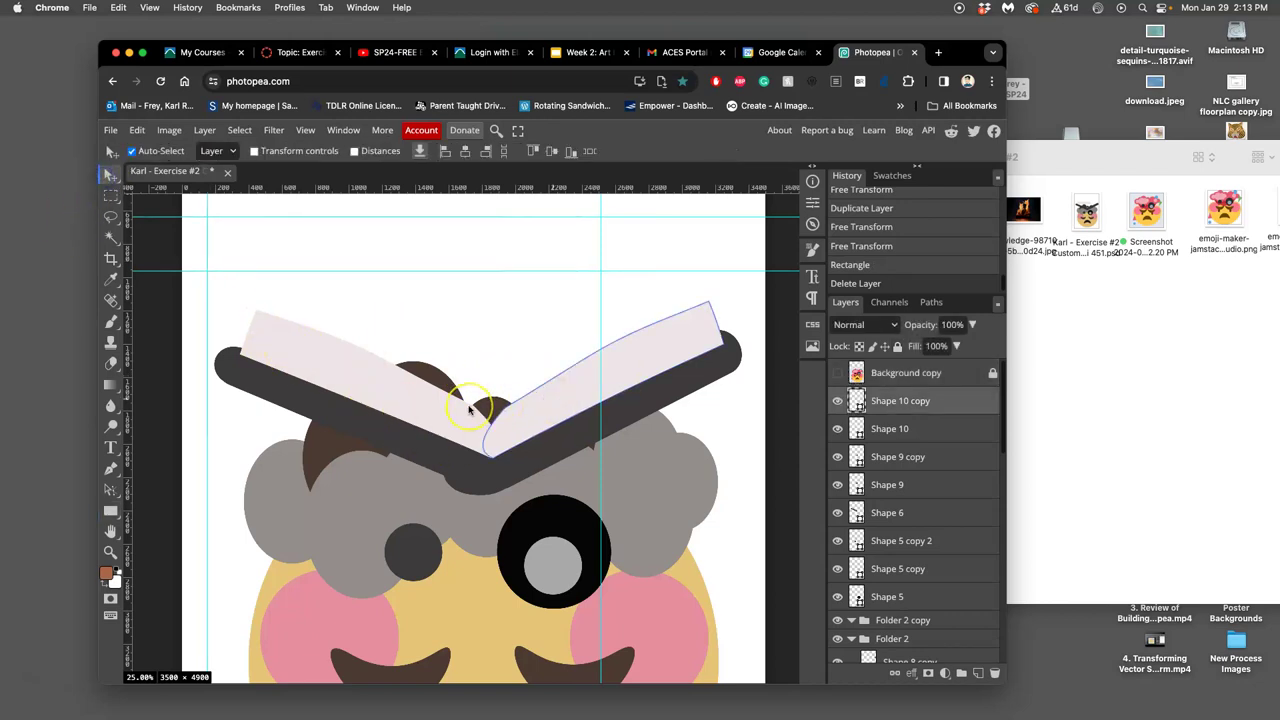
pyautogui.click(469, 409)
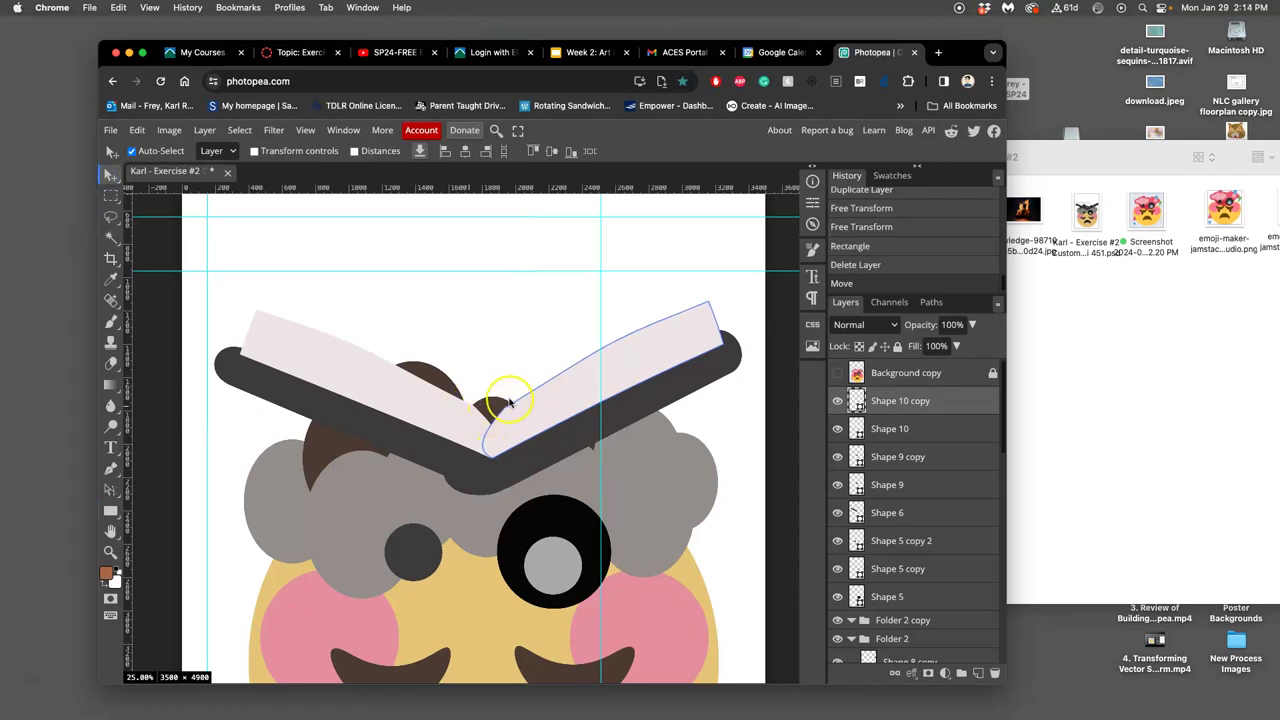
pyautogui.press('super+j')
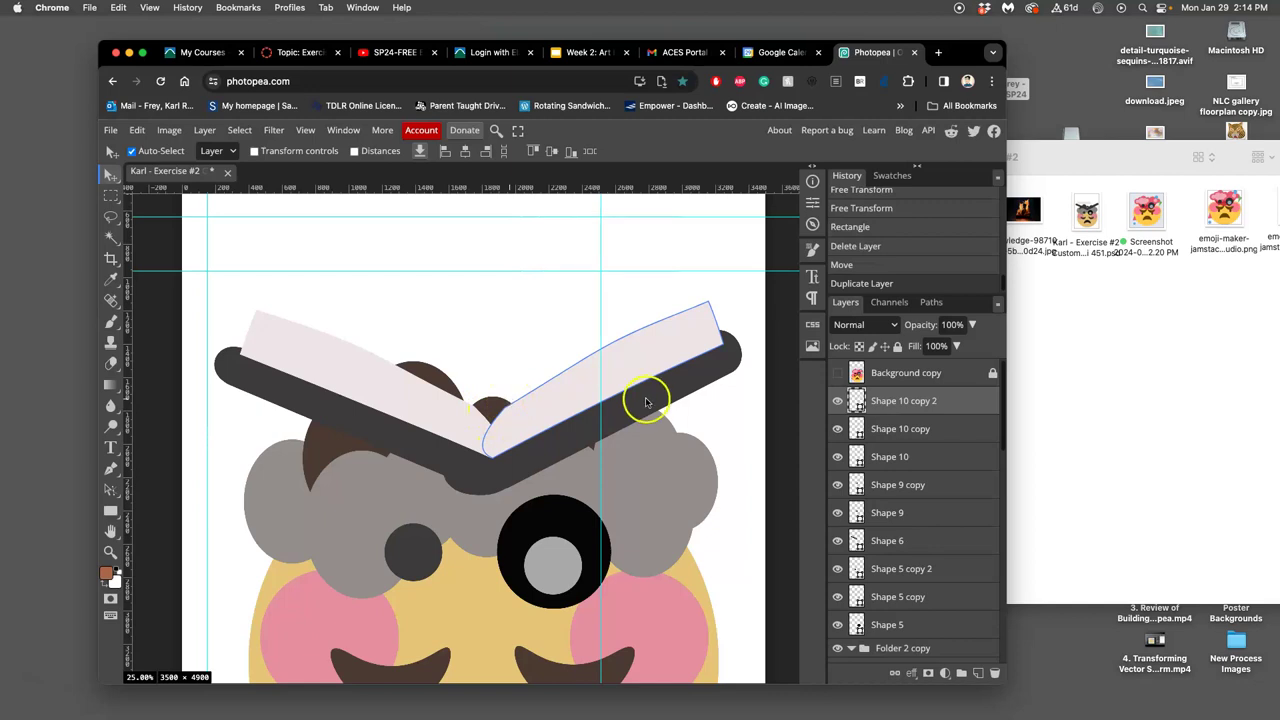
pyautogui.doubleClick(856, 401)
pyautogui.moveTo(470, 515)
pyautogui.mouseDown()
pyautogui.moveTo(408, 503)
pyautogui.moveTo(400, 463)
pyautogui.mouseUp()
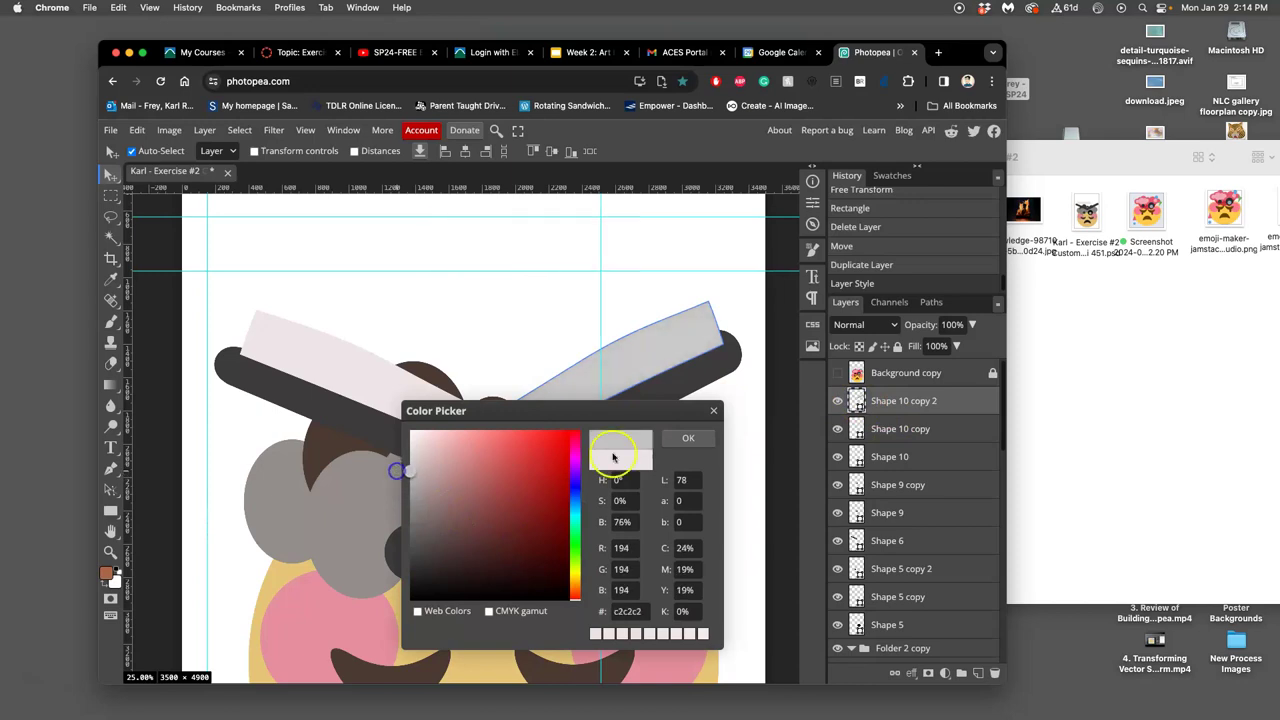
pyautogui.click(684, 438)
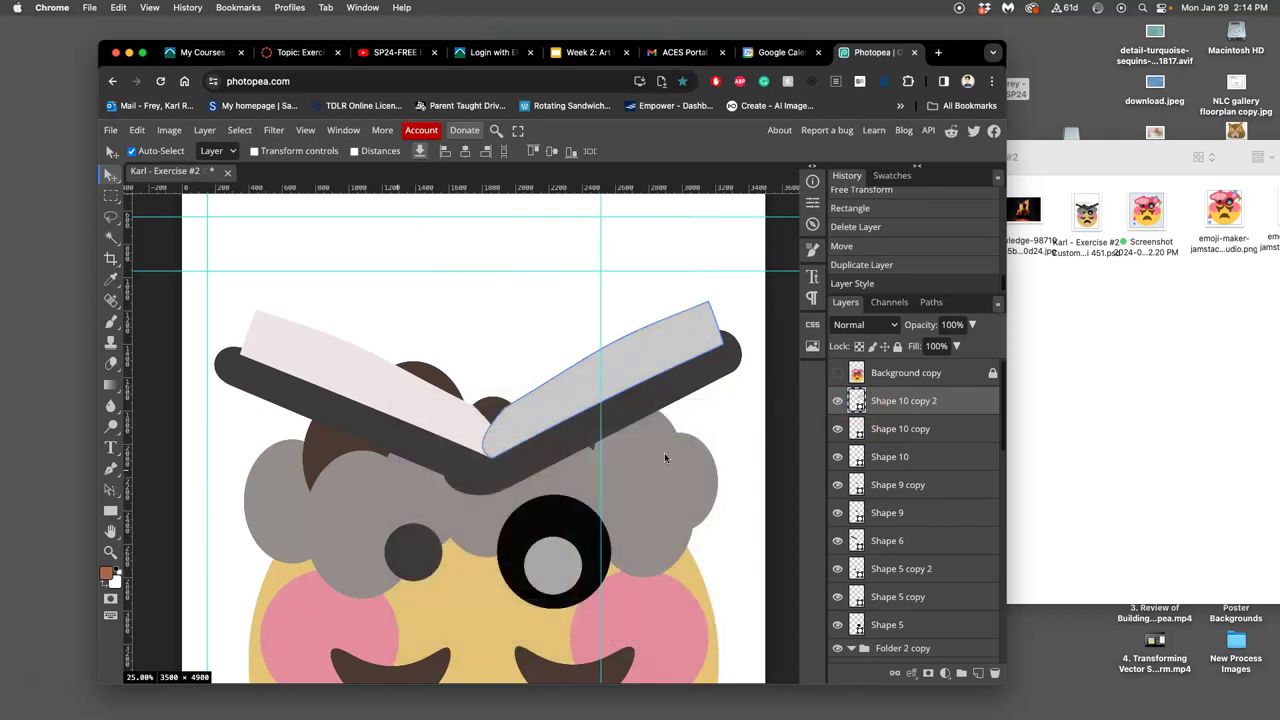
# Step: Flatten the grey page copy into a thin strip by pulling its top down
pyautogui.hotkey('ctrl', 'alt', 't')
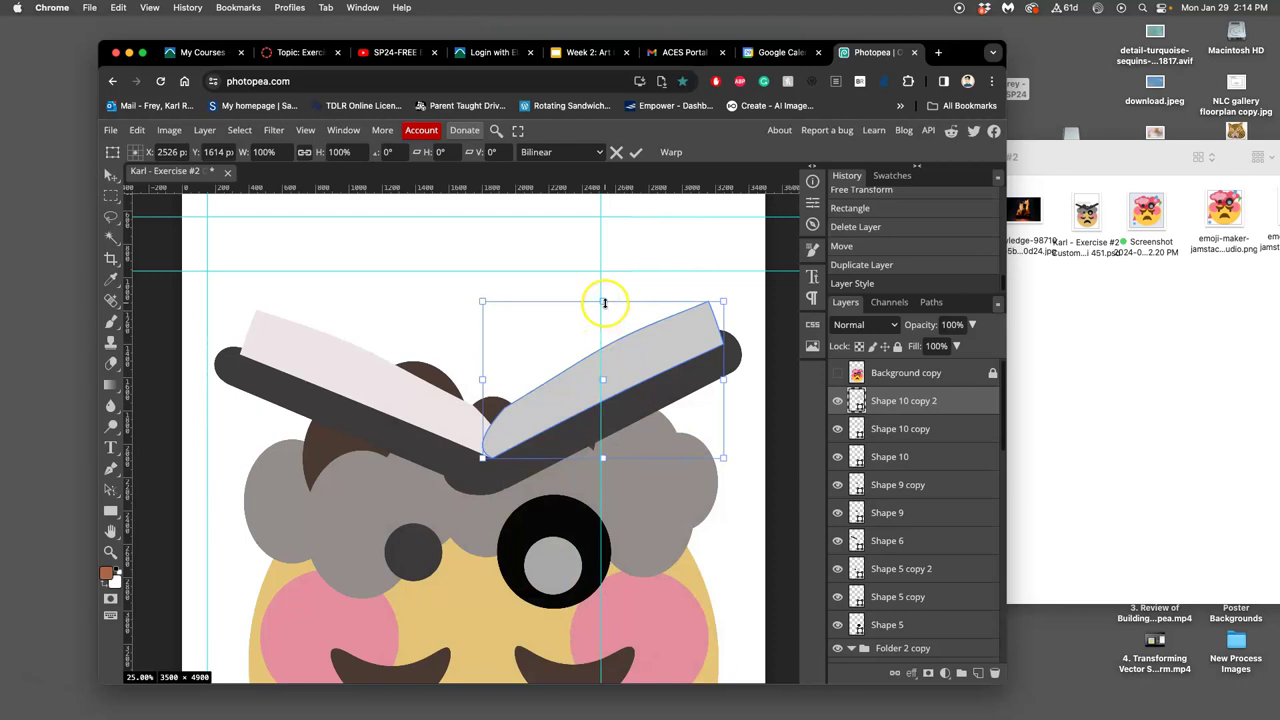
pyautogui.moveTo(605, 302); pyautogui.dragTo(601, 421)
pyautogui.moveTo(714, 443); pyautogui.dragTo(676, 356)
# Step: Warp the grey strip into a curve following the right page's lower edge and commit
pyautogui.rightClick(666, 358)
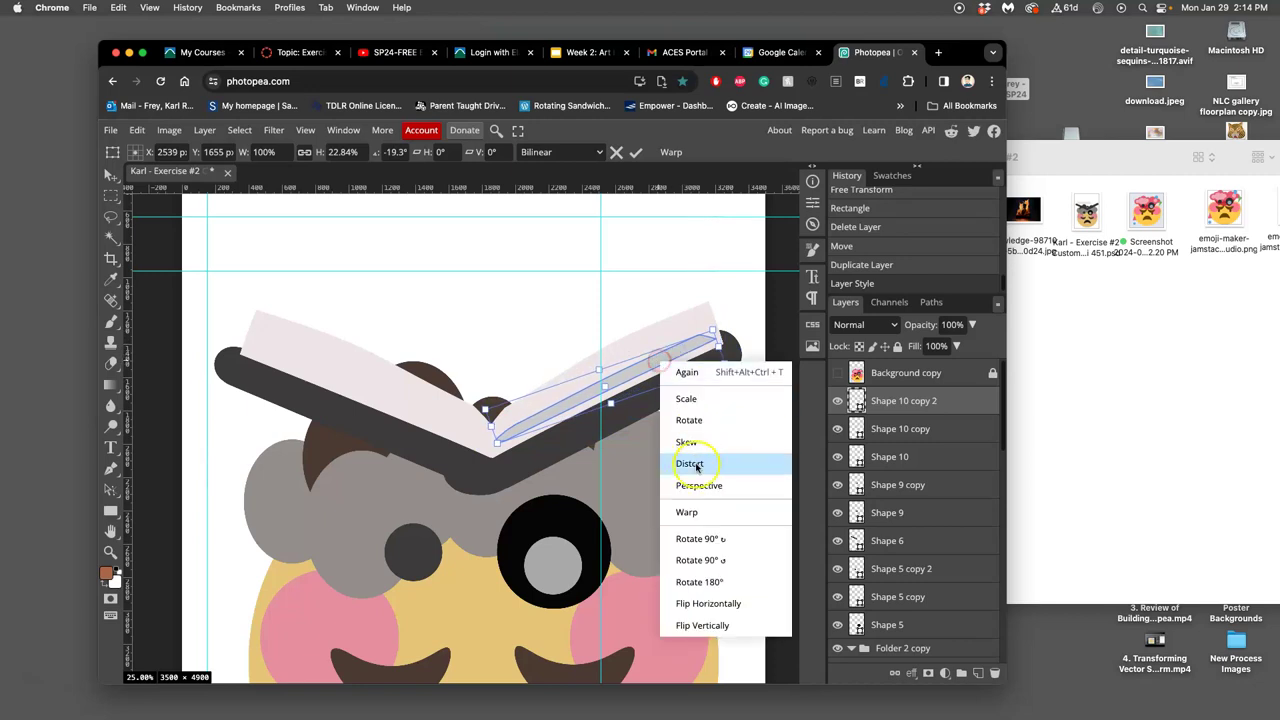
pyautogui.click(695, 508)
pyautogui.moveTo(509, 450)
pyautogui.mouseDown()
pyautogui.moveTo(486, 443)
pyautogui.moveTo(545, 434)
pyautogui.moveTo(500, 423)
pyautogui.moveTo(494, 462)
pyautogui.mouseUp()
pyautogui.moveTo(716, 338); pyautogui.dragTo(717, 340)
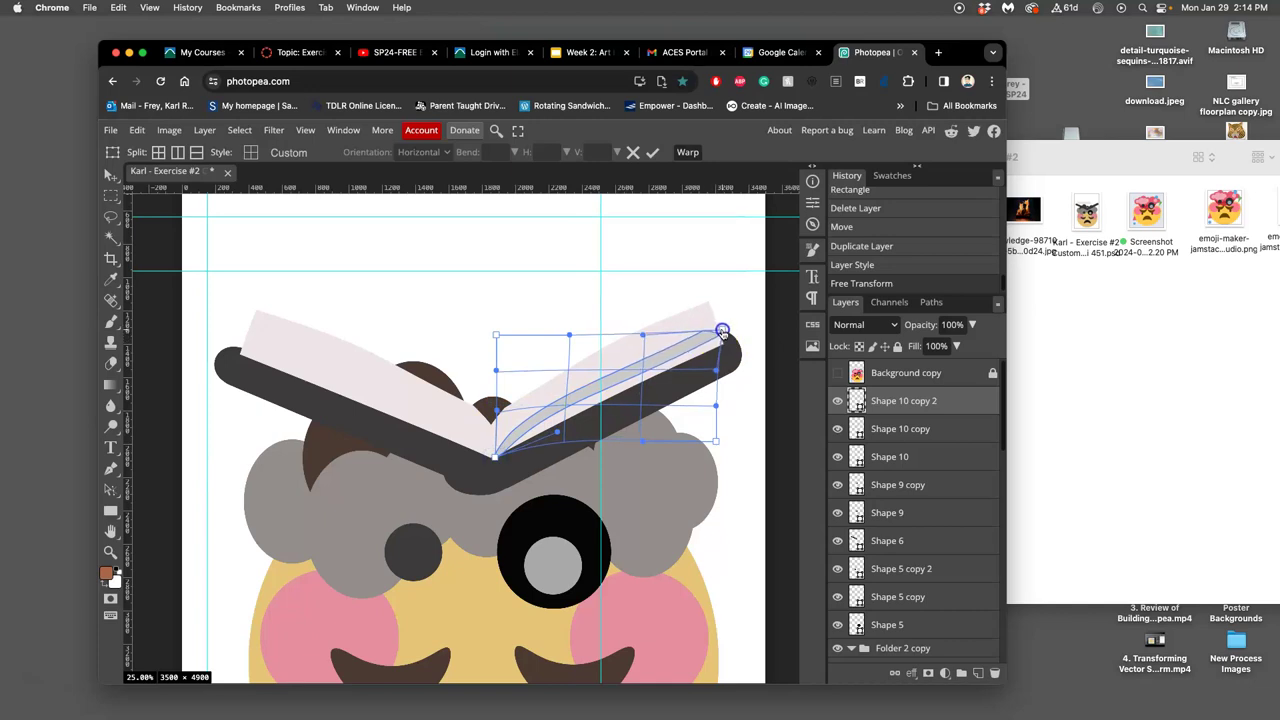
pyautogui.moveTo(644, 340); pyautogui.dragTo(707, 305)
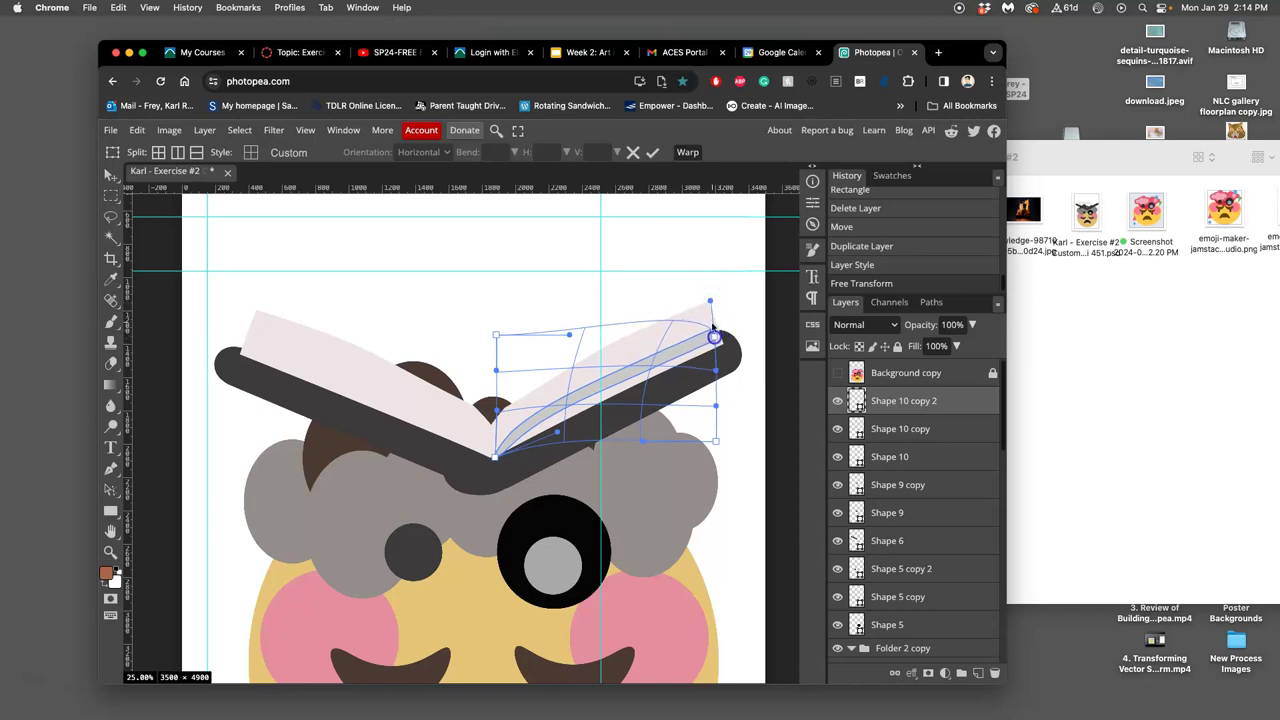
pyautogui.moveTo(729, 296); pyautogui.dragTo(733, 289)
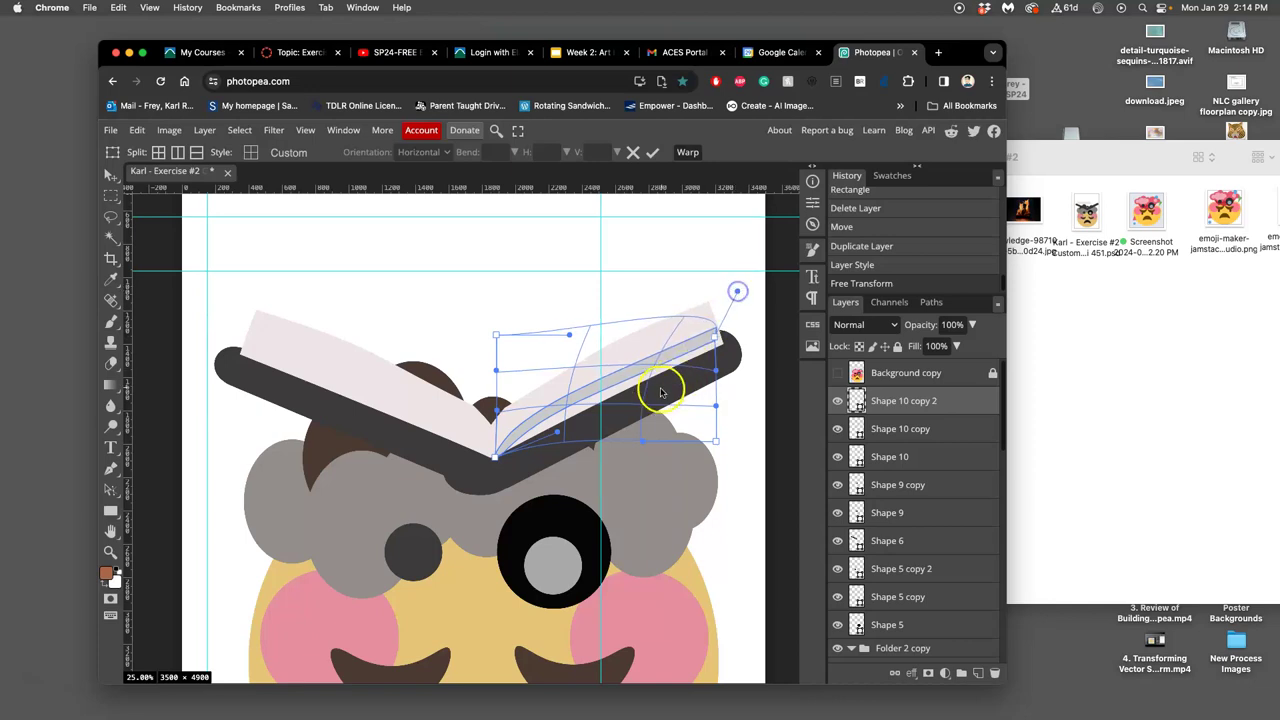
pyautogui.moveTo(559, 392); pyautogui.dragTo(623, 397)
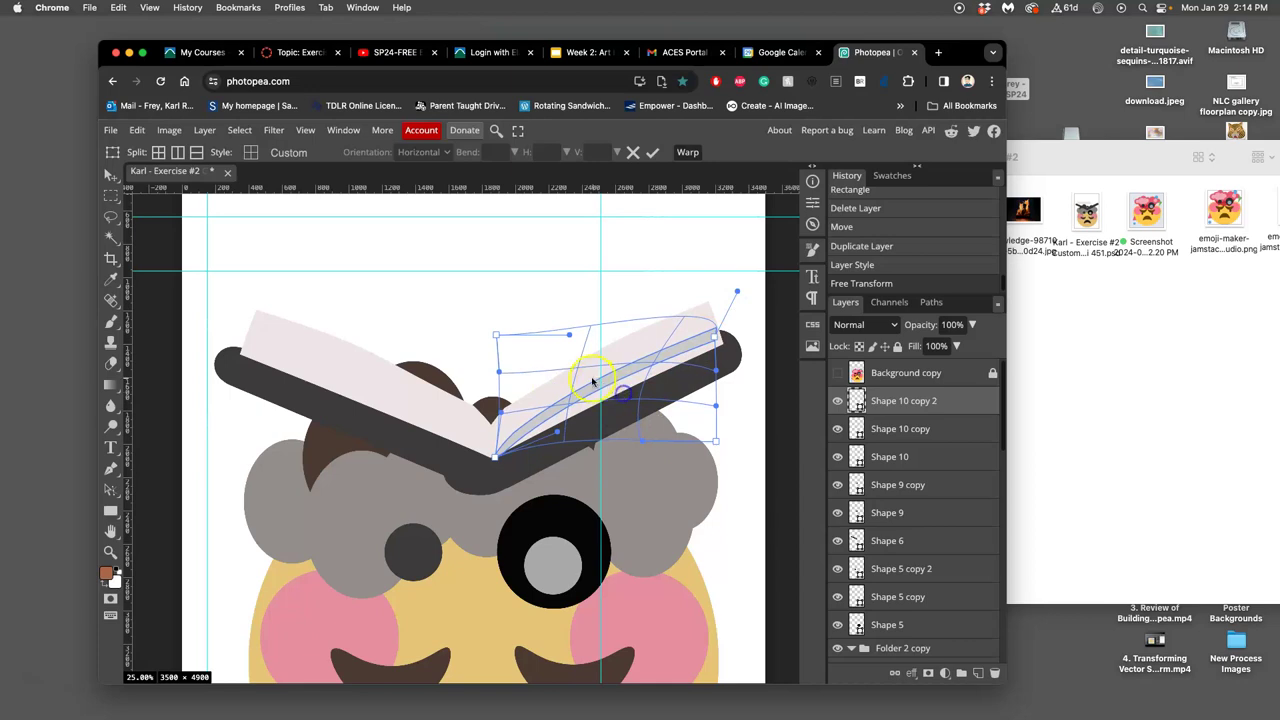
pyautogui.moveTo(591, 380); pyautogui.dragTo(516, 418)
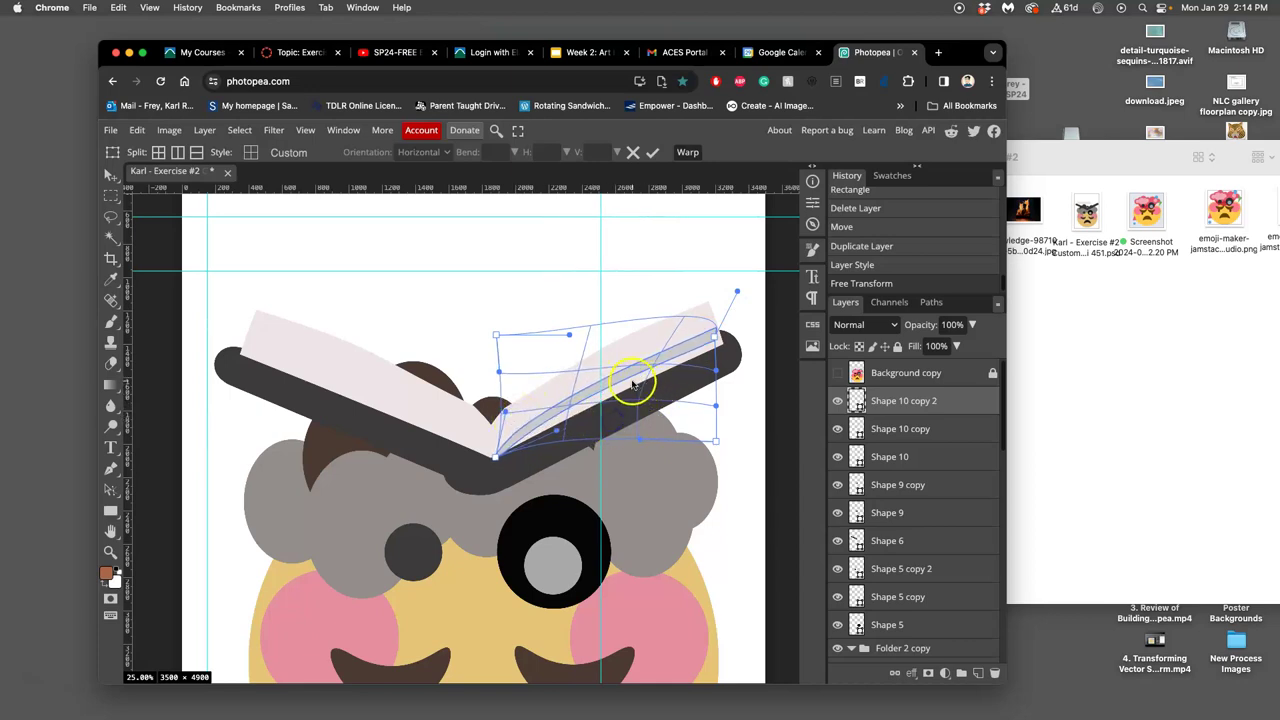
pyautogui.moveTo(632, 383); pyautogui.dragTo(629, 371)
pyautogui.moveTo(700, 352); pyautogui.dragTo(718, 342)
pyautogui.press('Return')
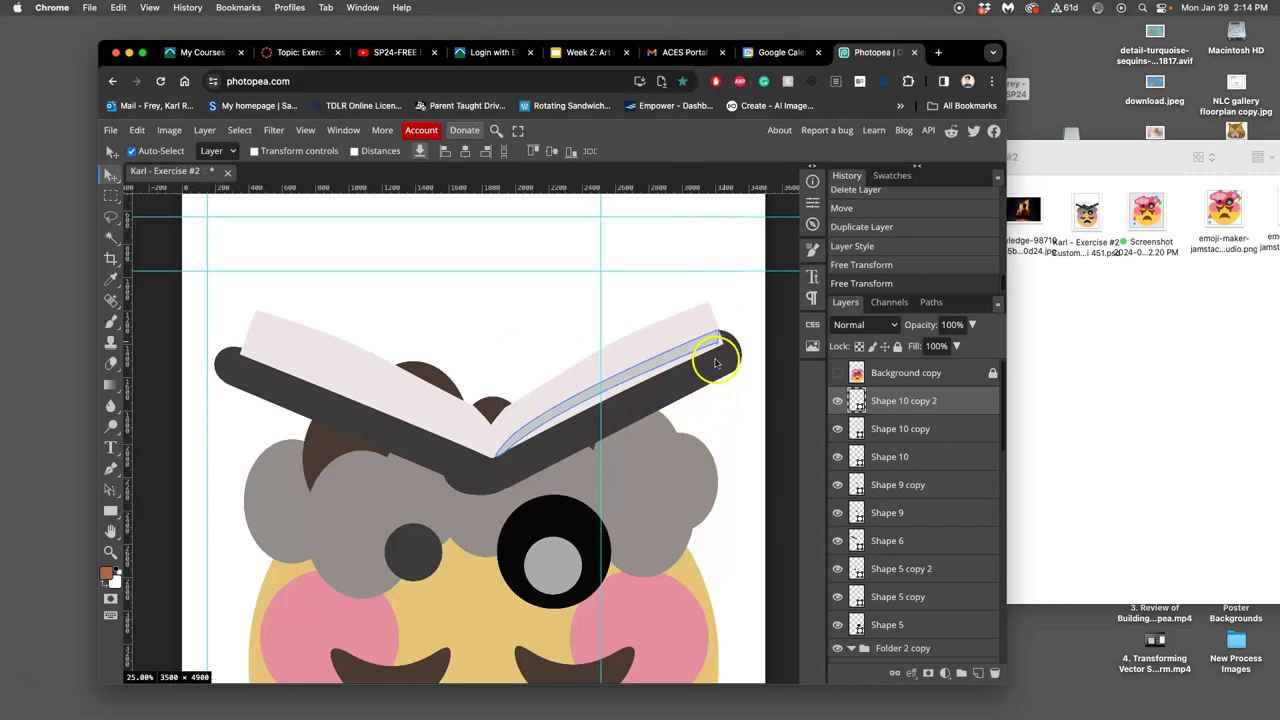
# Step: Warp the strip again to push its right end slightly outward, then commit
pyautogui.scroll(3, 714, 378)
pyautogui.scroll(-2, 723, 286)
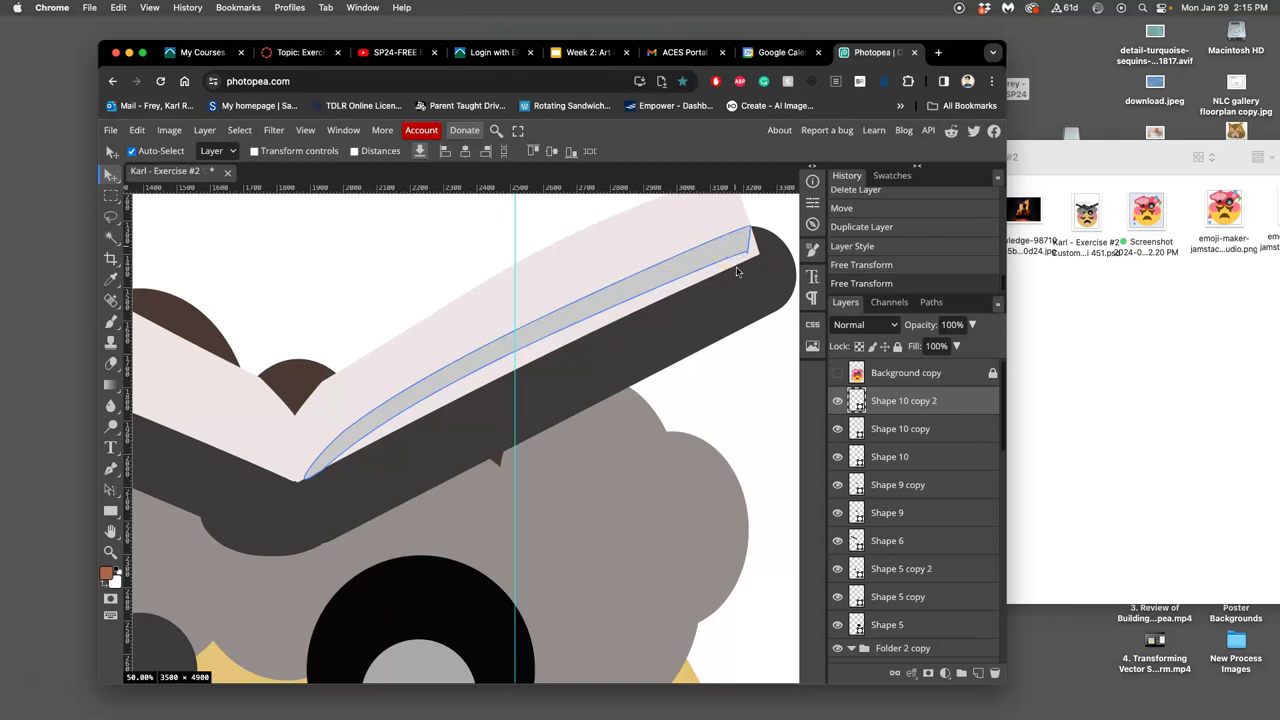
pyautogui.hotkey('ctrl', 't')
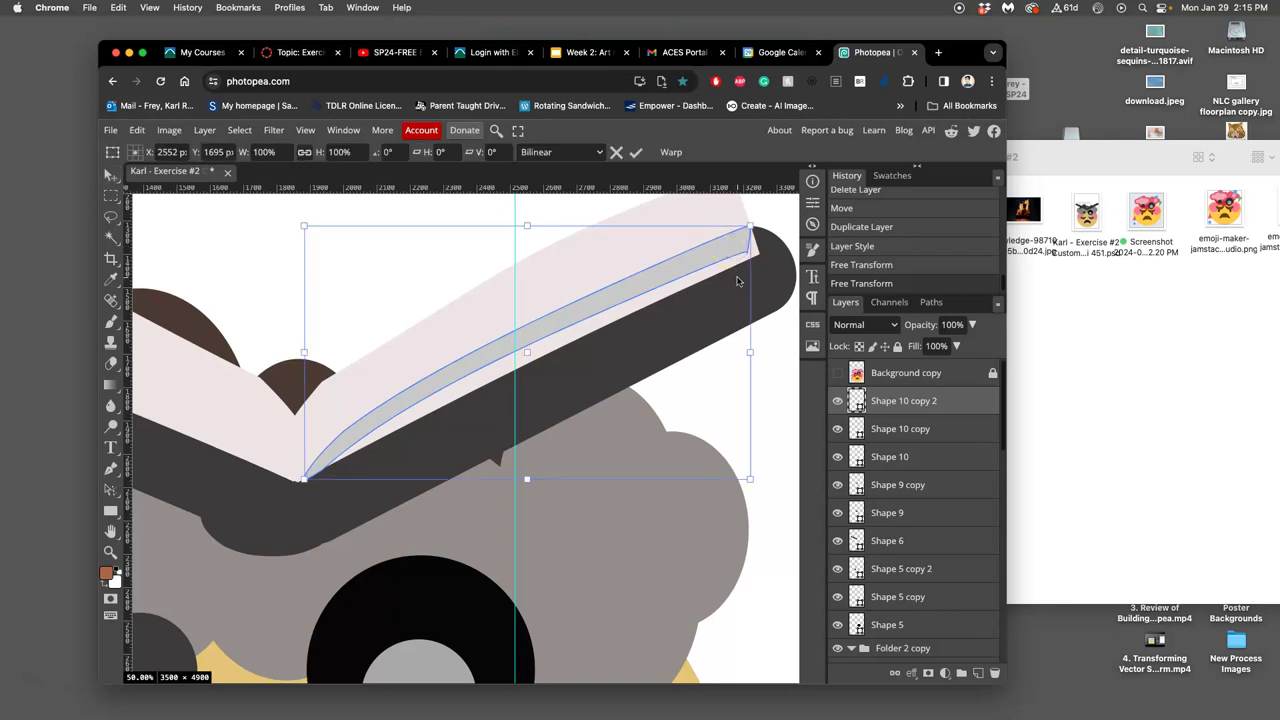
pyautogui.rightClick(723, 262)
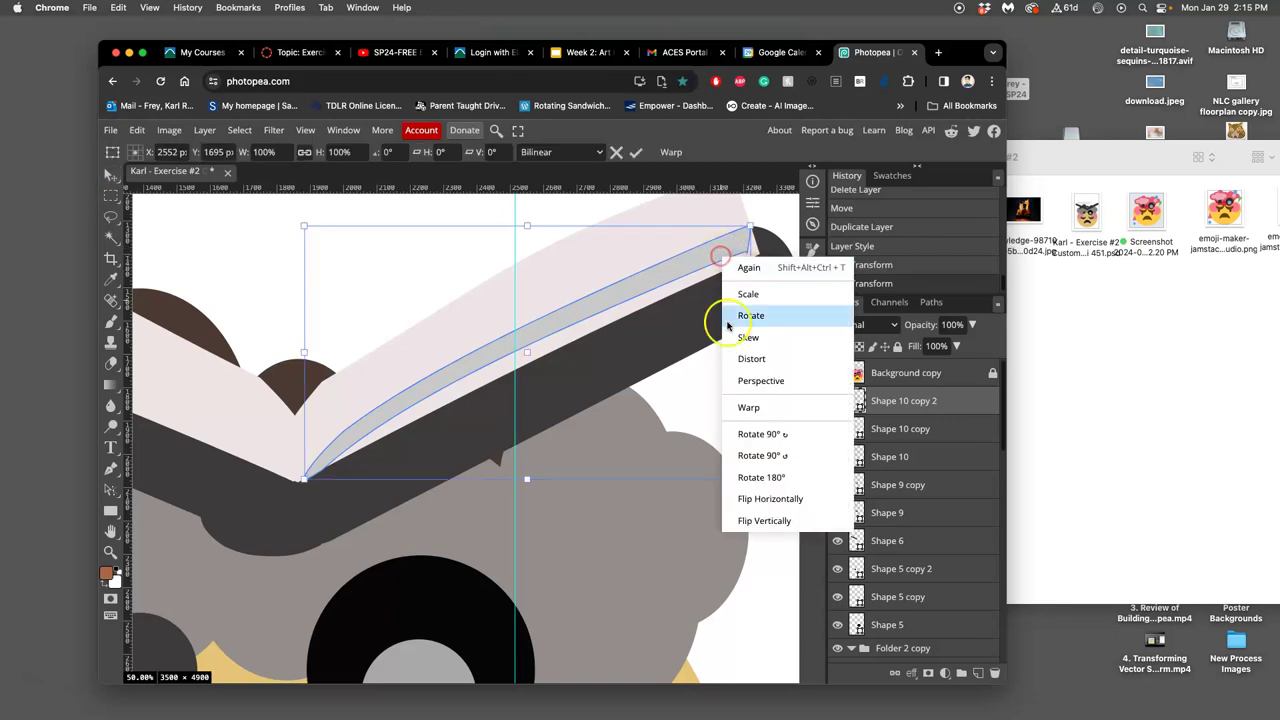
pyautogui.click(748, 407)
pyautogui.moveTo(750, 308); pyautogui.dragTo(802, 321)
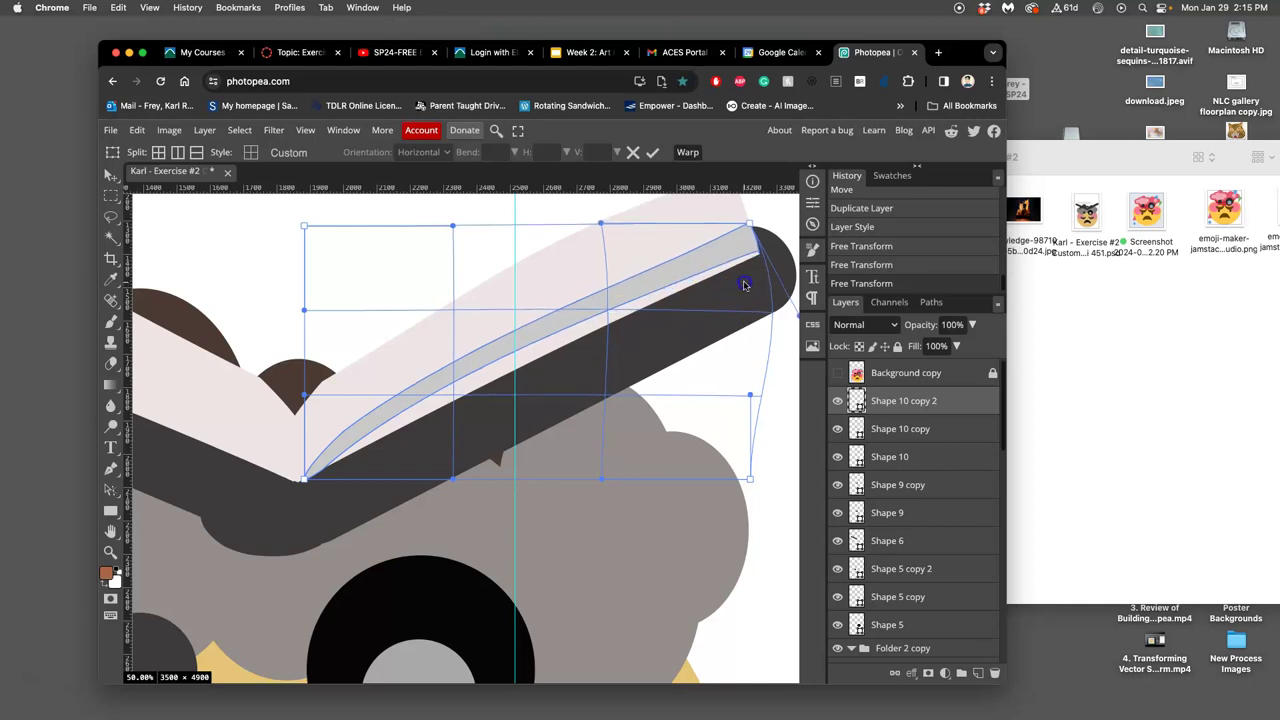
pyautogui.moveTo(777, 289)
pyautogui.mouseDown()
pyautogui.moveTo(774, 318)
pyautogui.moveTo(794, 314)
pyautogui.moveTo(785, 271)
pyautogui.mouseUp()
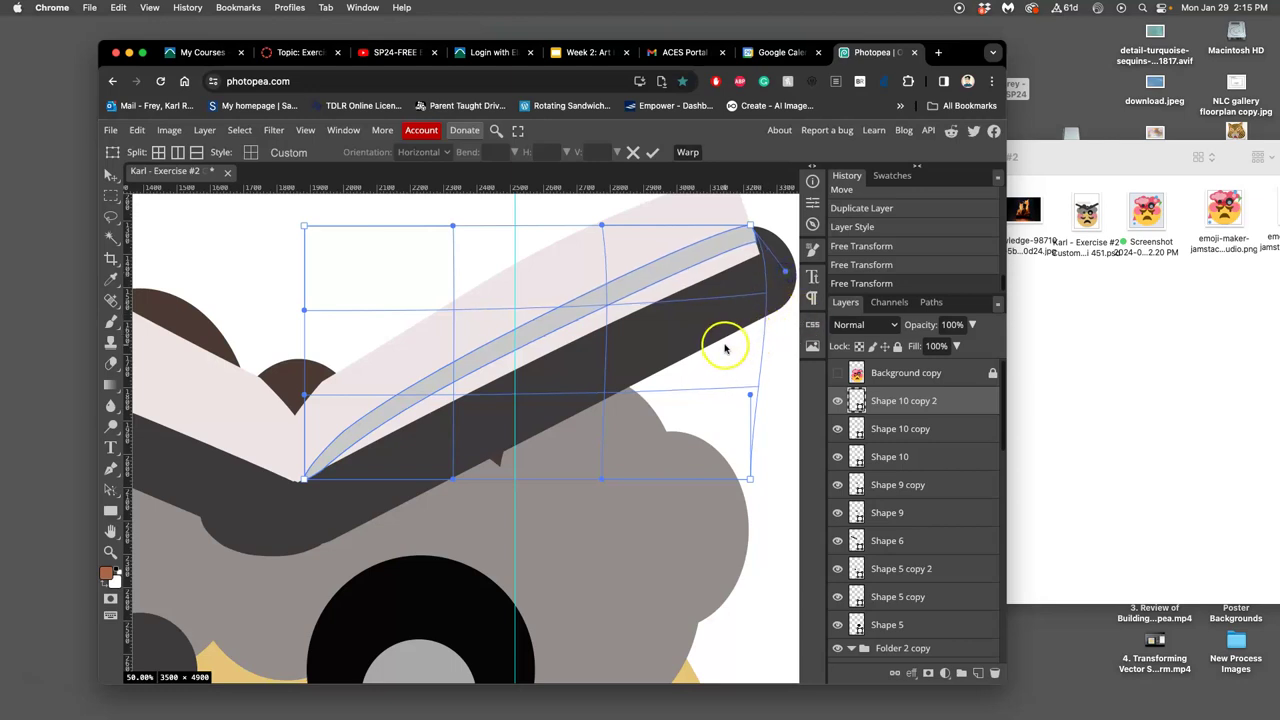
pyautogui.press('Return')
pyautogui.press('super+minus')
pyautogui.press('super+minus')
# Step: Duplicate the grey strip, flip it horizontally and move the copy onto the left page
pyautogui.click(639, 400)
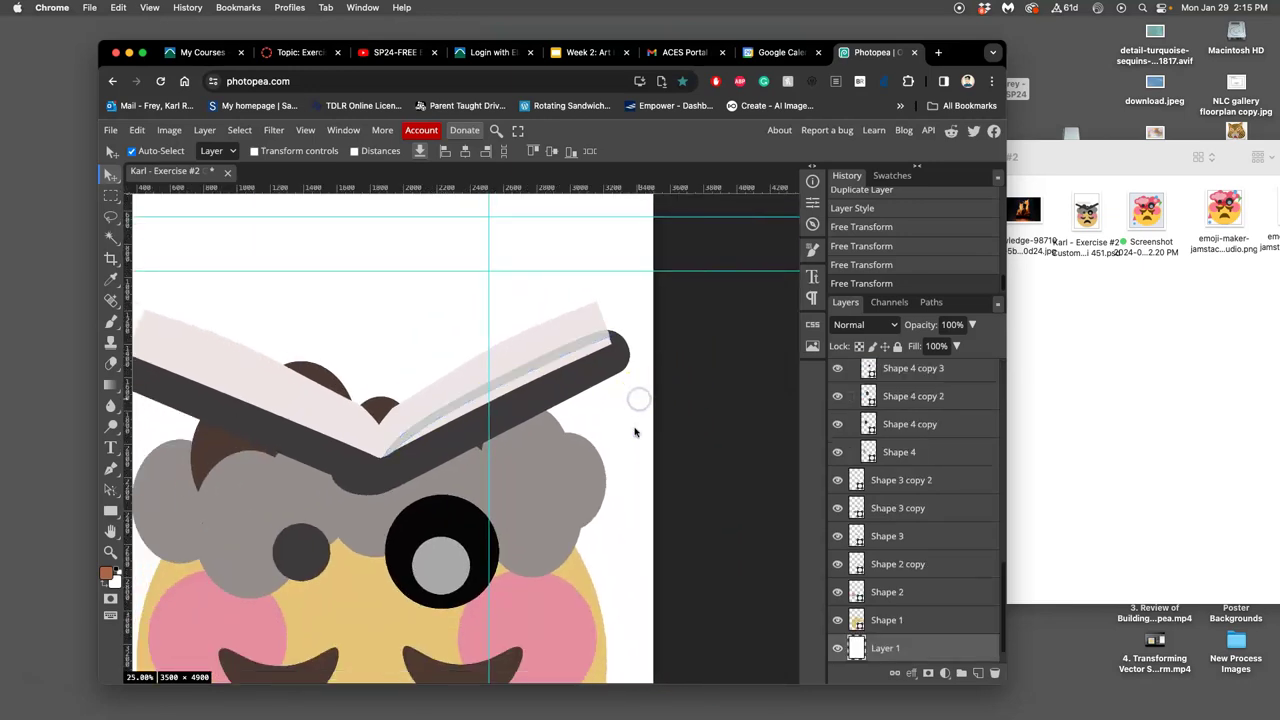
pyautogui.hscroll(-3, 650, 420)
pyautogui.scroll(-2, 695, 430)
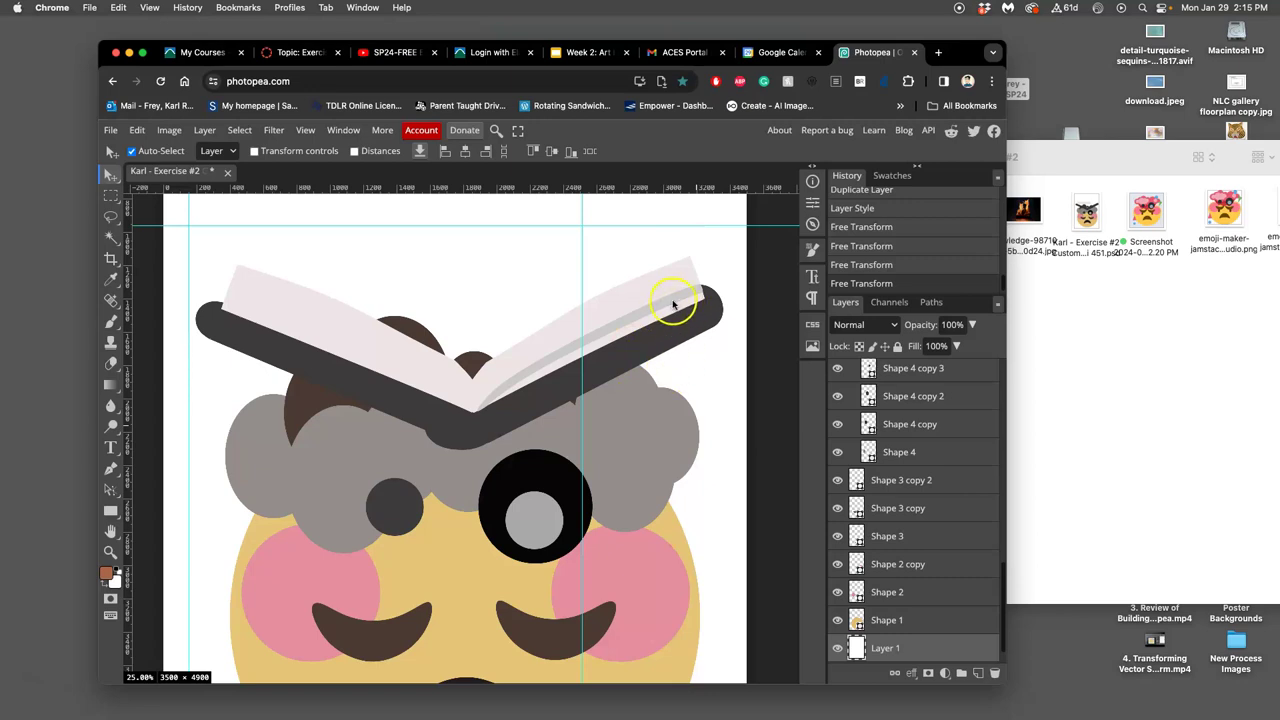
pyautogui.click(673, 304)
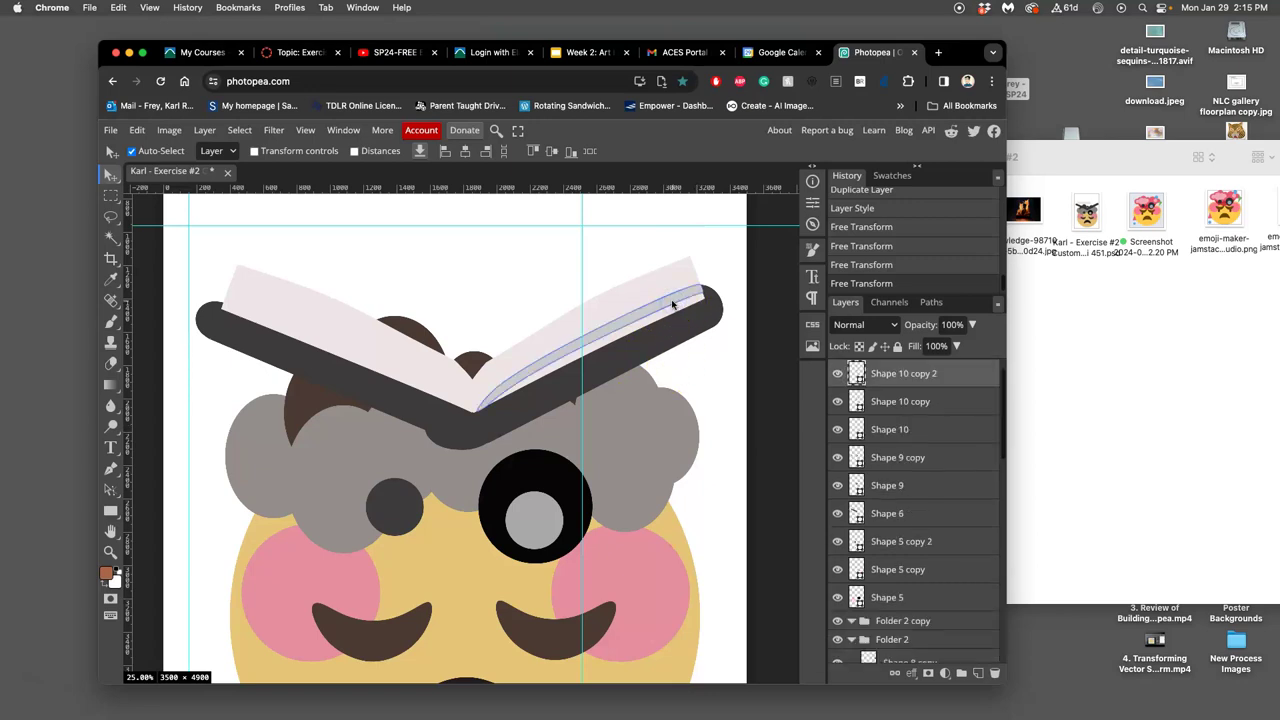
pyautogui.press('super+j')
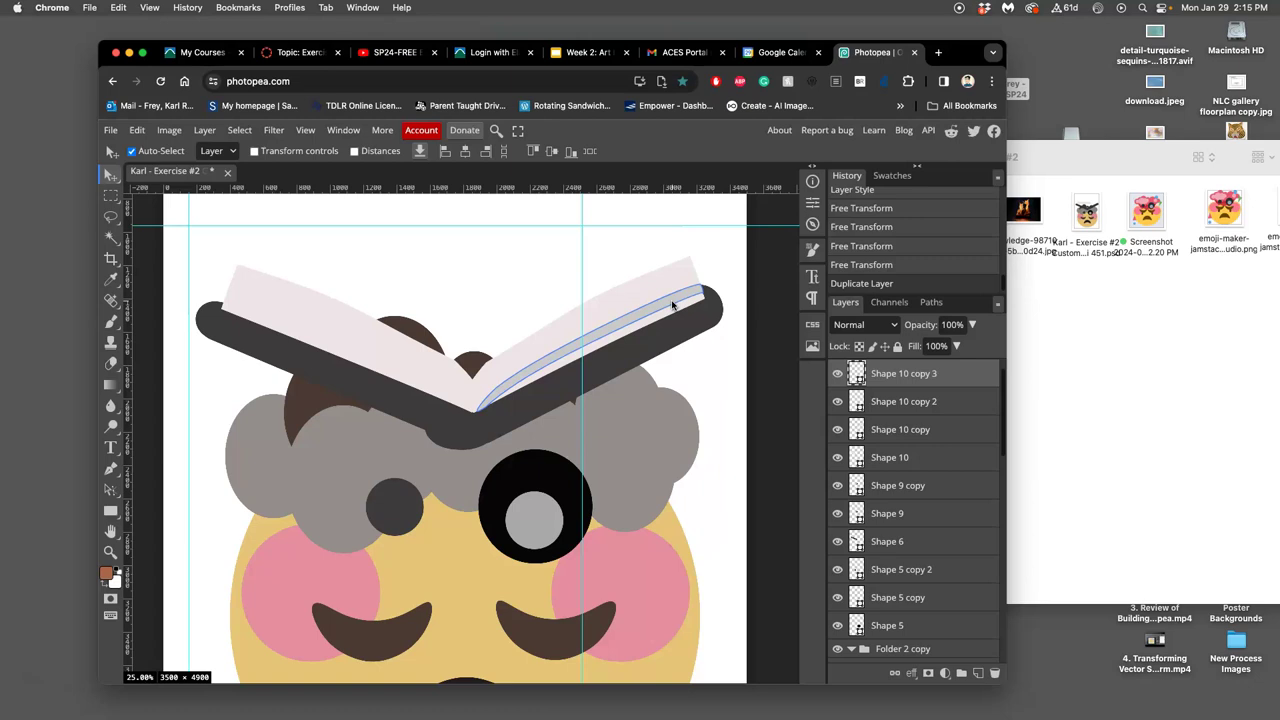
pyautogui.press('super+t')
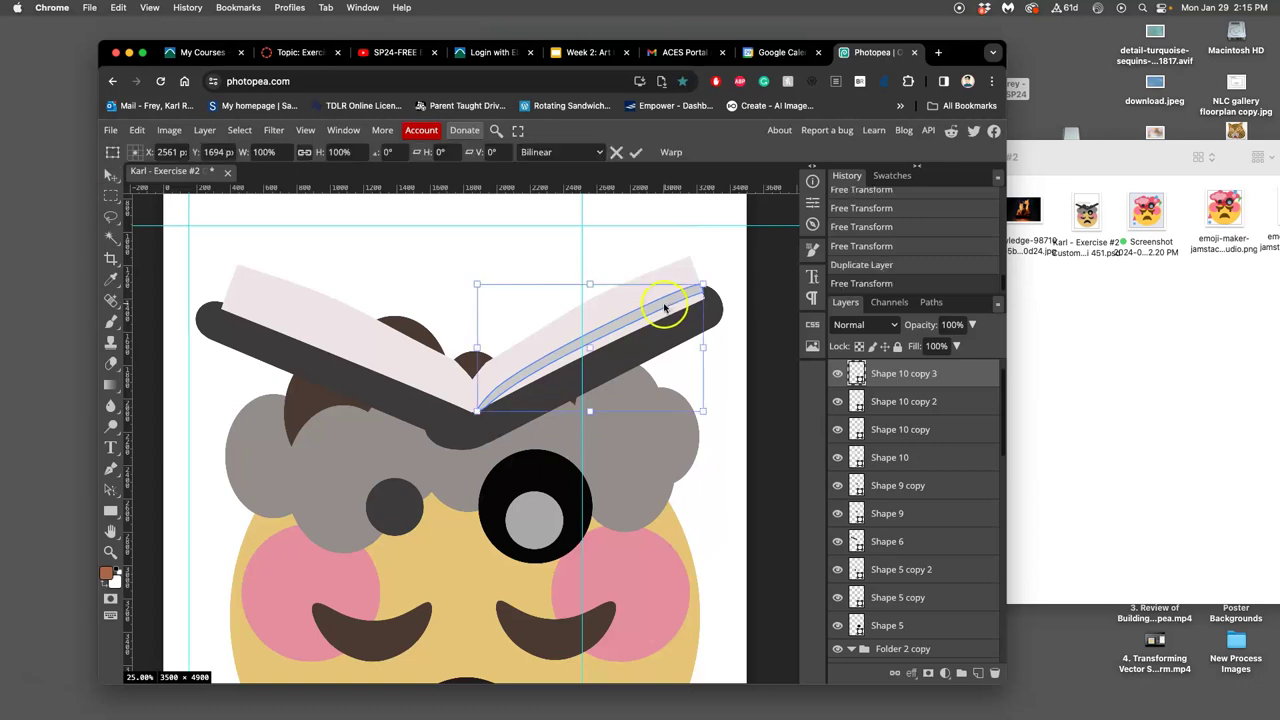
pyautogui.rightClick(666, 306)
pyautogui.click(711, 549)
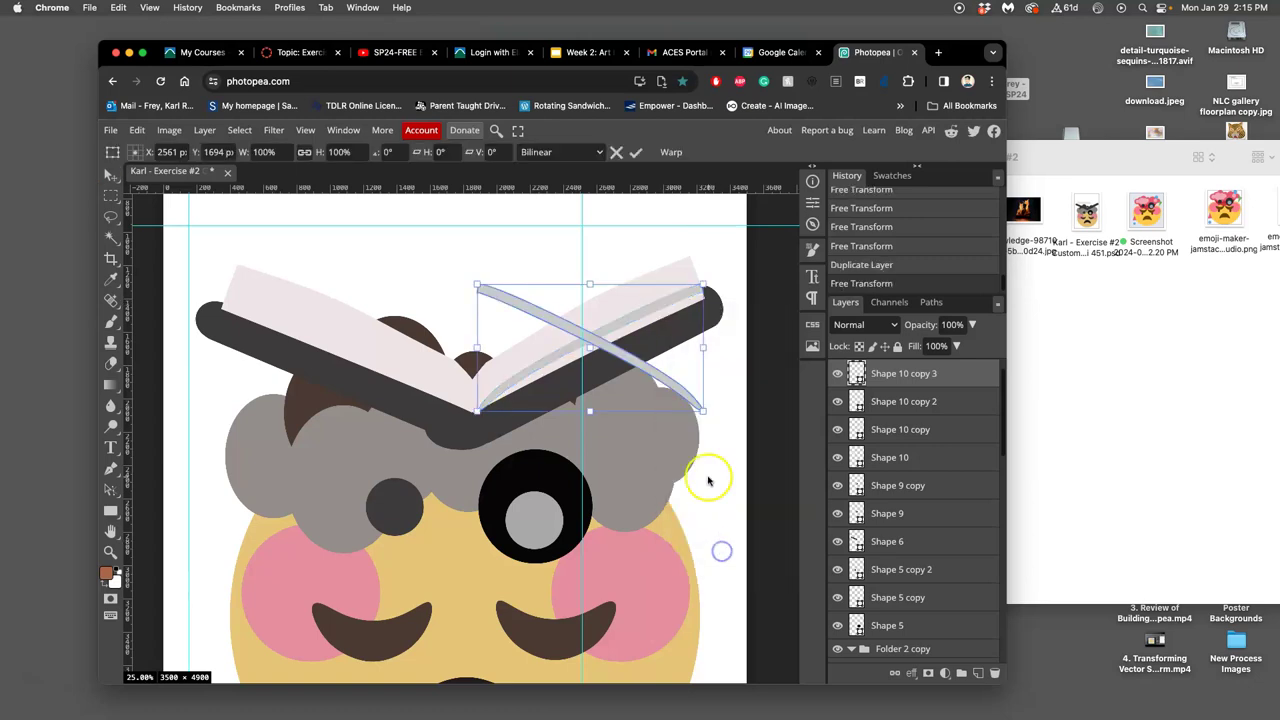
pyautogui.moveTo(651, 371); pyautogui.dragTo(397, 375)
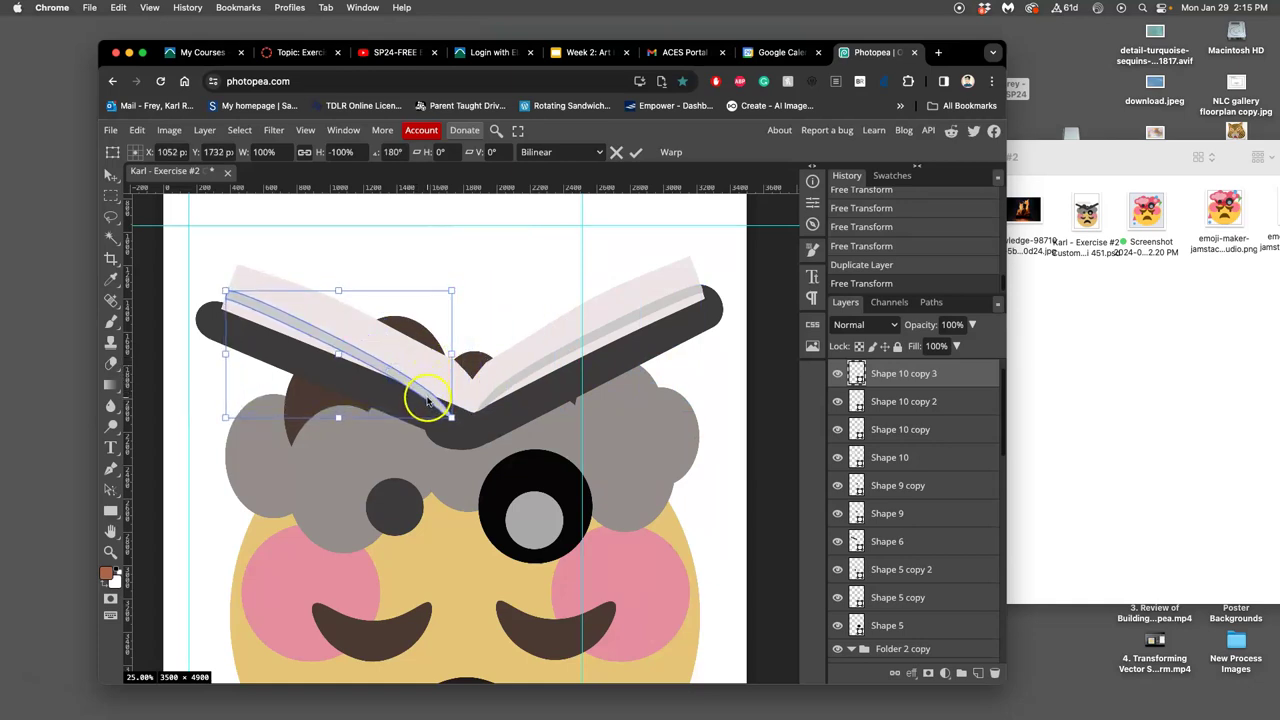
# Step: Warp the mirrored strip to follow the left page's lower edge and commit
pyautogui.rightClick(410, 401)
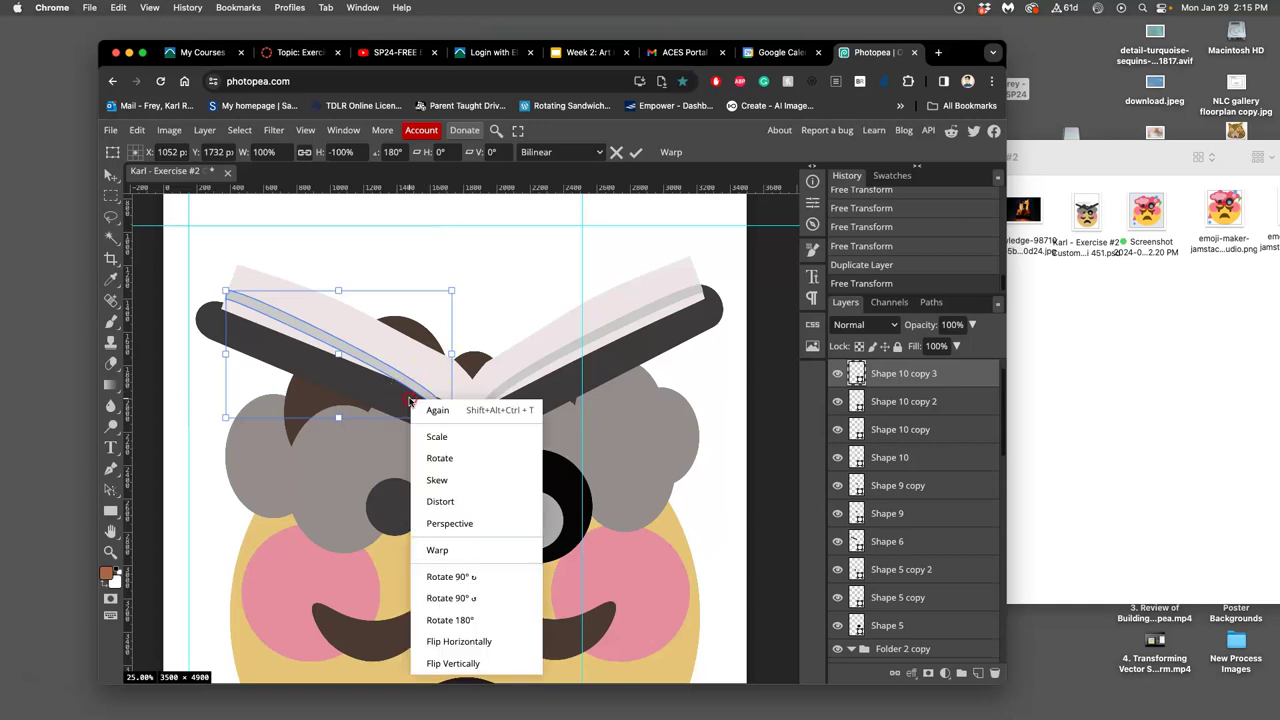
pyautogui.click(458, 550)
pyautogui.moveTo(415, 396); pyautogui.dragTo(455, 402)
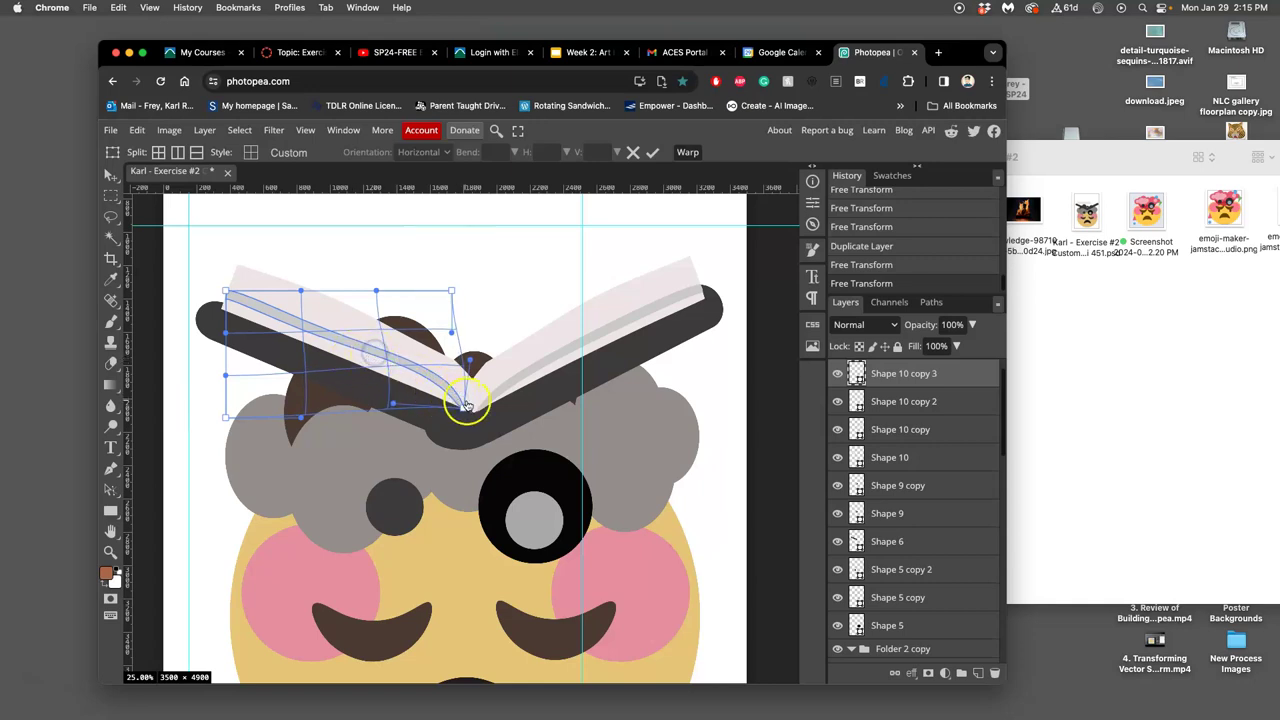
pyautogui.moveTo(469, 405); pyautogui.dragTo(480, 409)
pyautogui.press('Return')
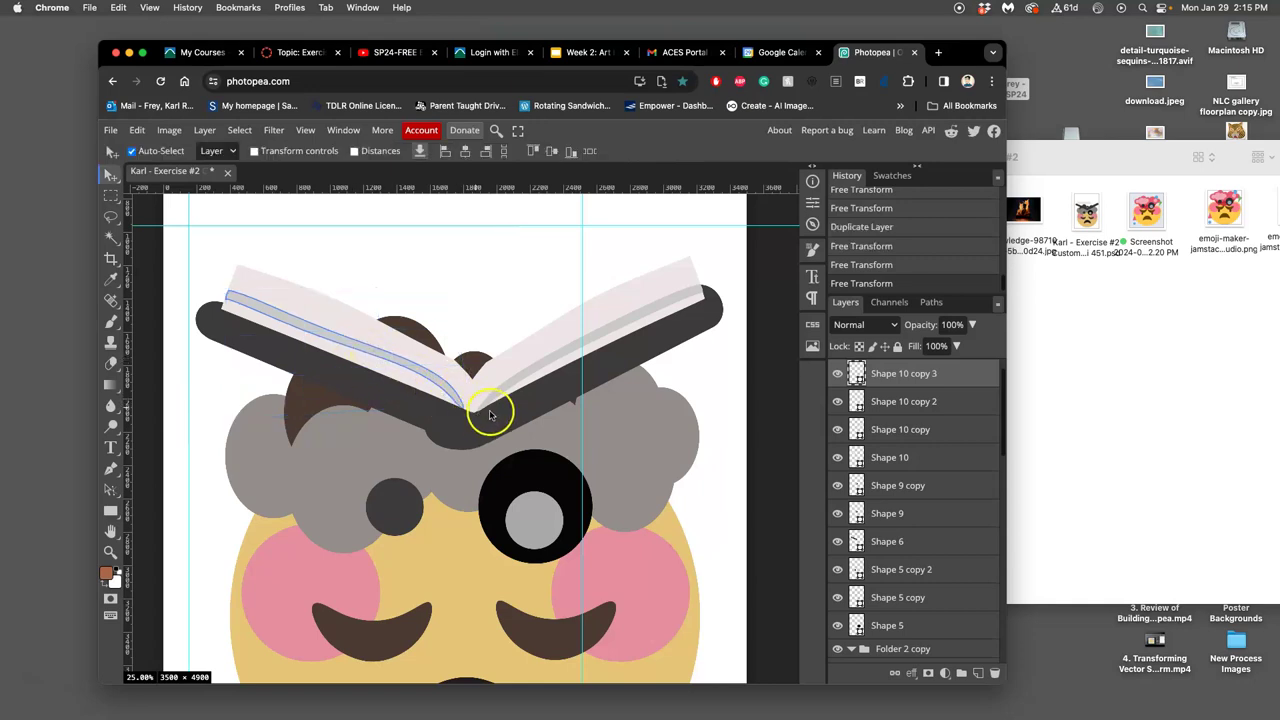
# Step: Widen the left-page strip to 103.43% and apply the resize
pyautogui.click(487, 405)
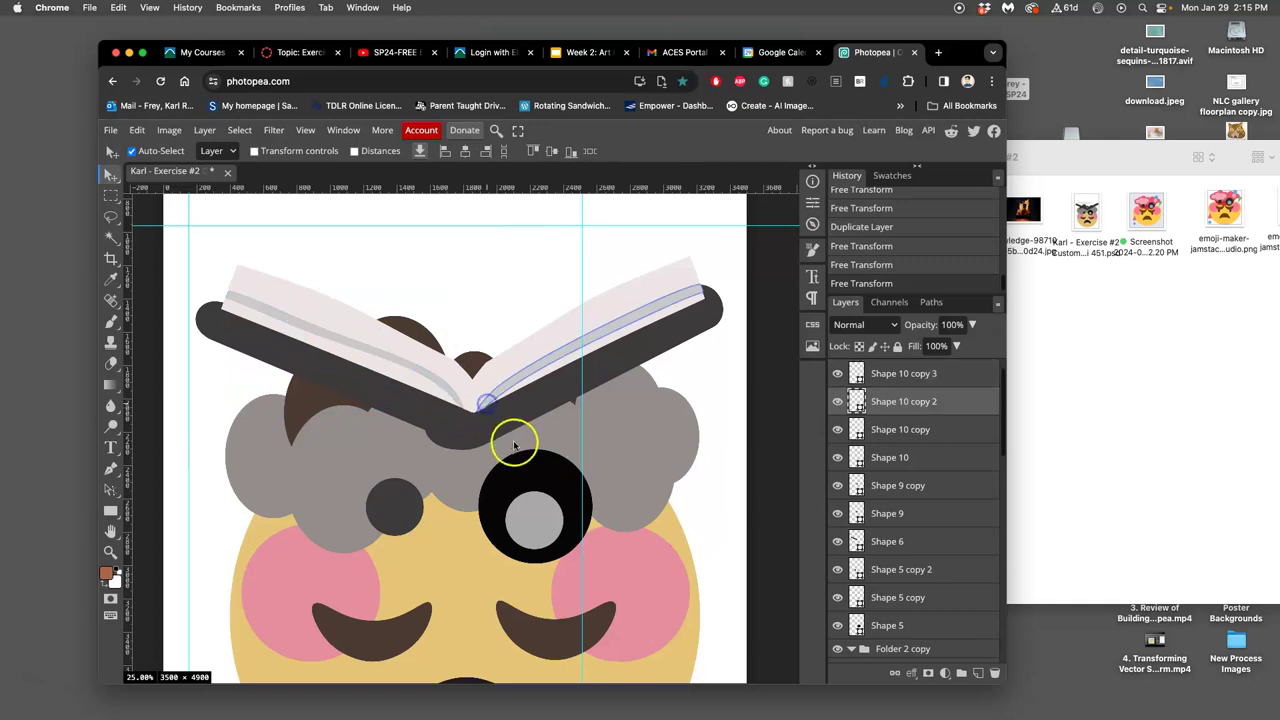
pyautogui.click(459, 404)
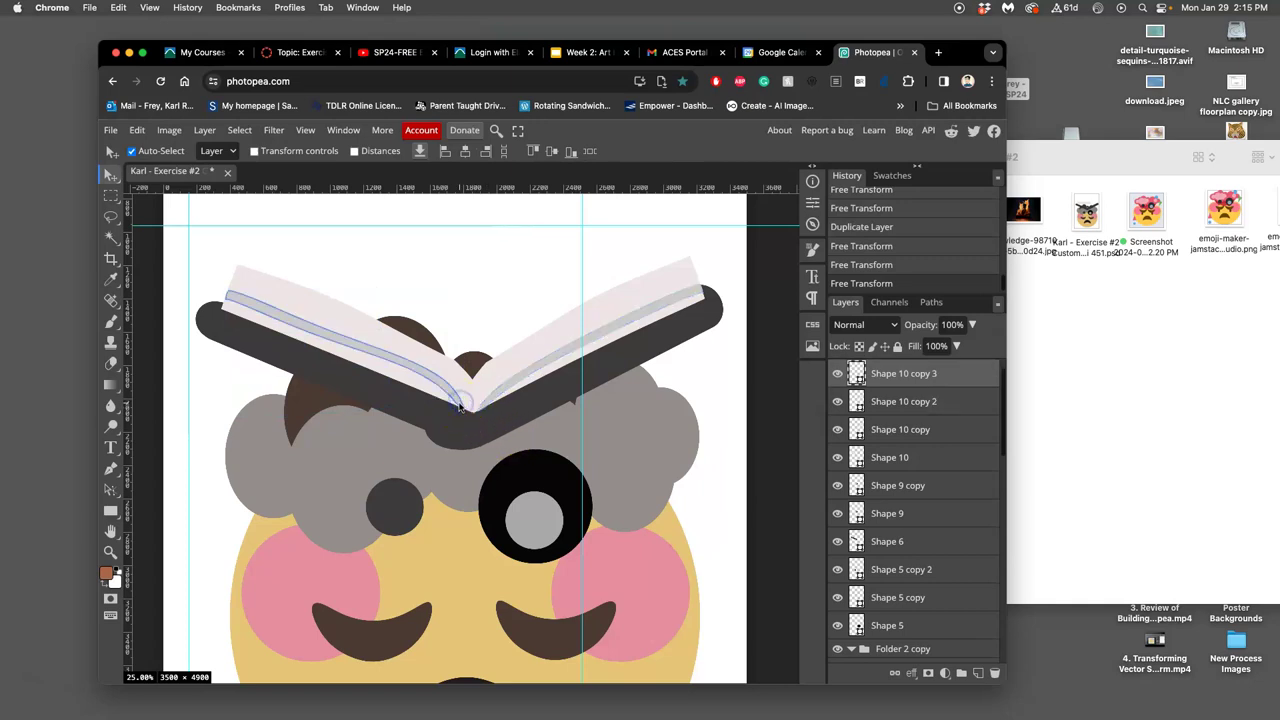
pyautogui.press('super+t')
pyautogui.moveTo(466, 357); pyautogui.dragTo(455, 394)
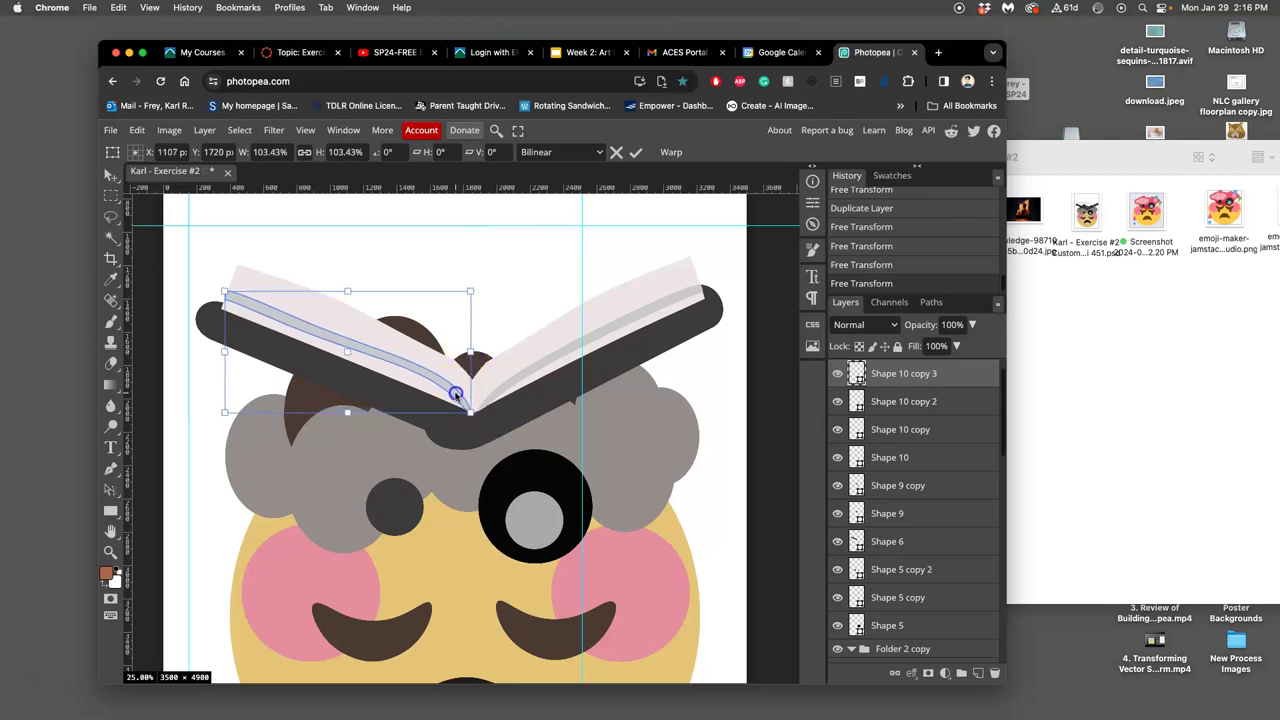
pyautogui.press('Return')
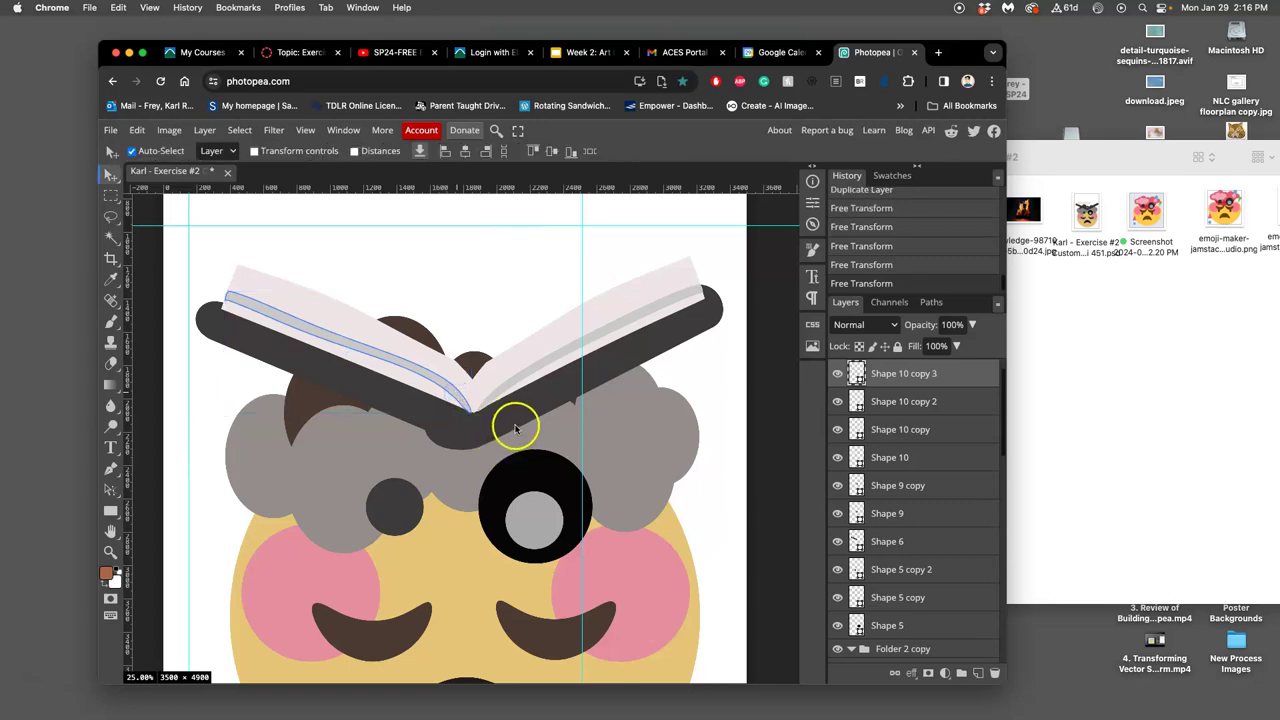
pyautogui.click(516, 320)
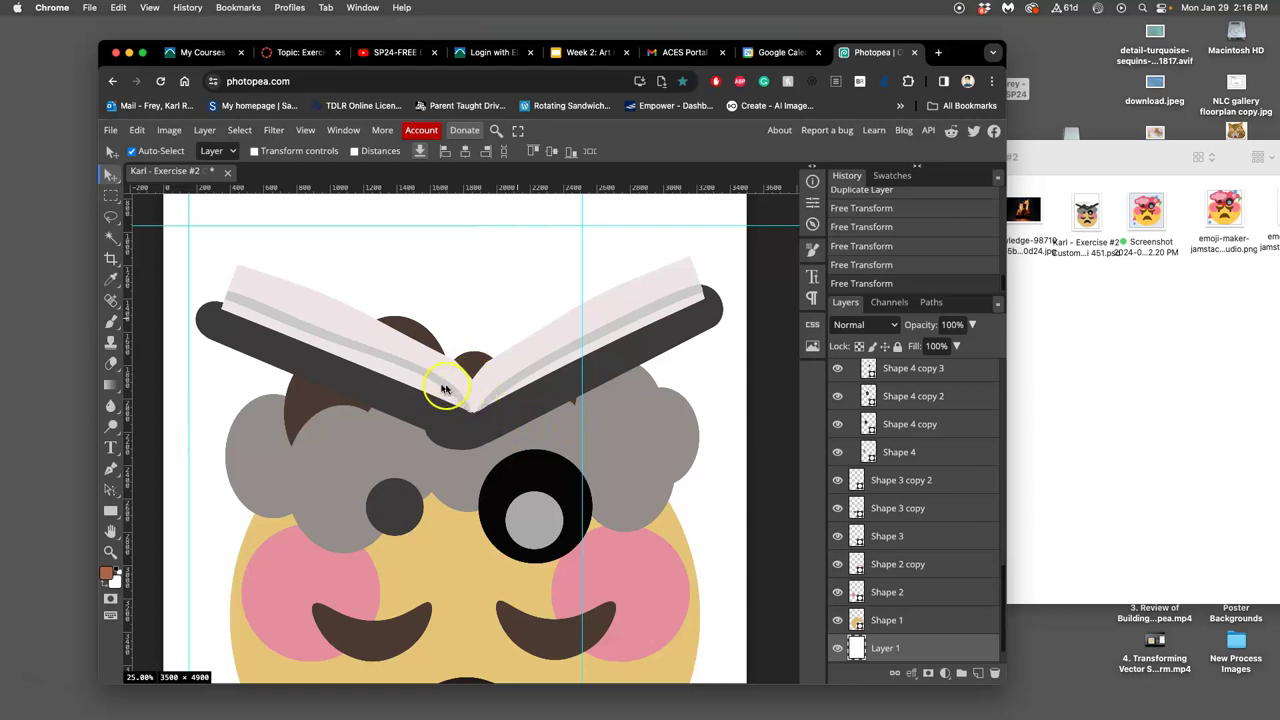
# Step: Draw a thin ellipse down the book's fold, raise its layer, and fill it #ece2e2
pyautogui.click(111, 512)
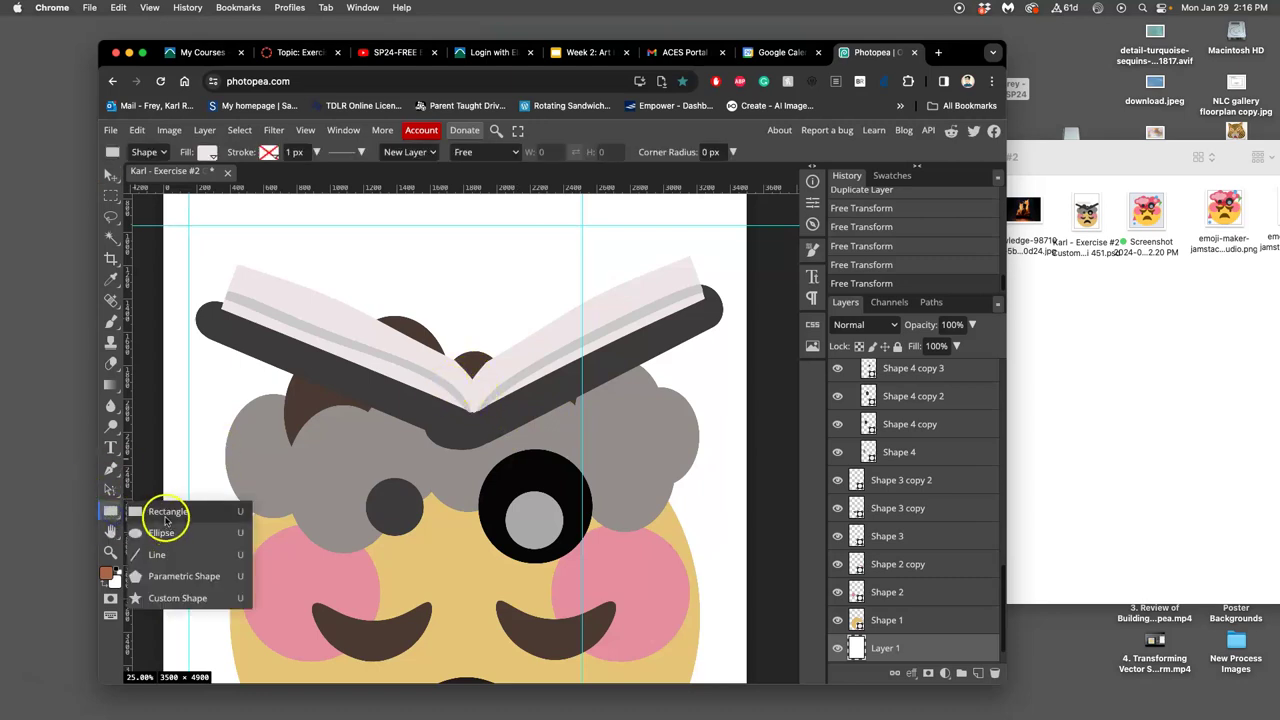
pyautogui.click(163, 531)
pyautogui.moveTo(473, 336); pyautogui.dragTo(471, 380)
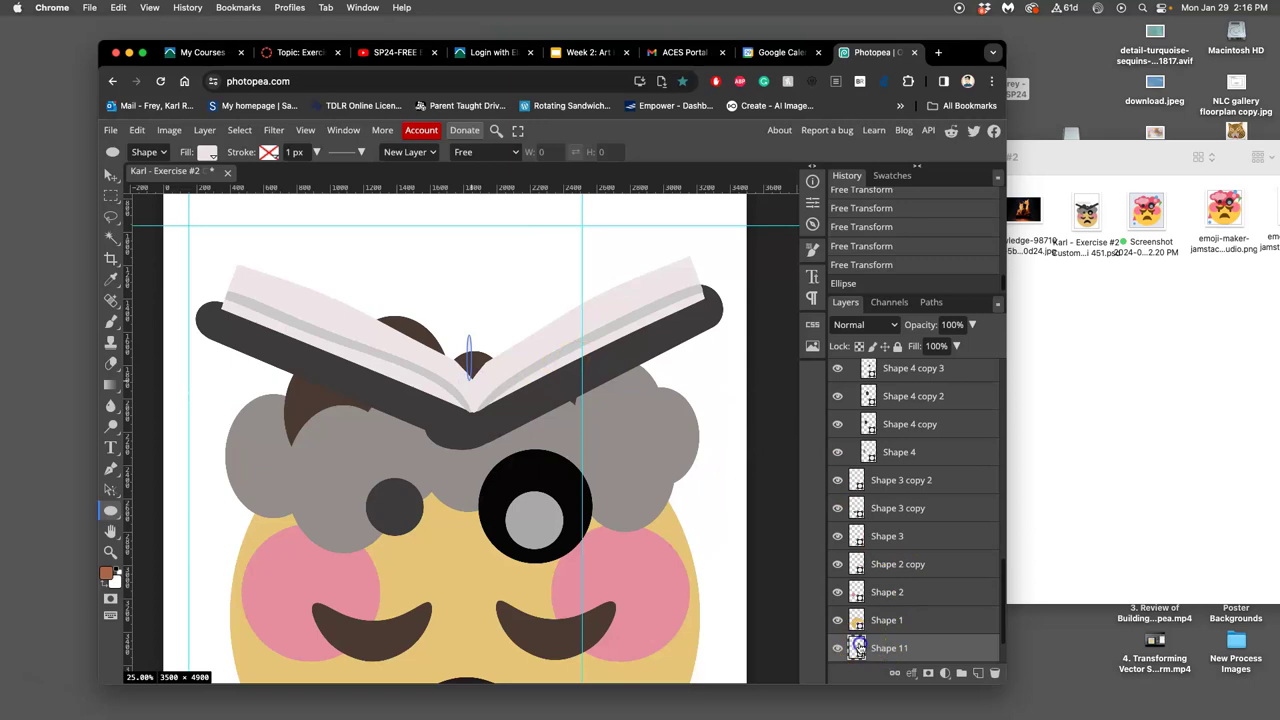
pyautogui.moveTo(860, 646); pyautogui.dragTo(881, 399)
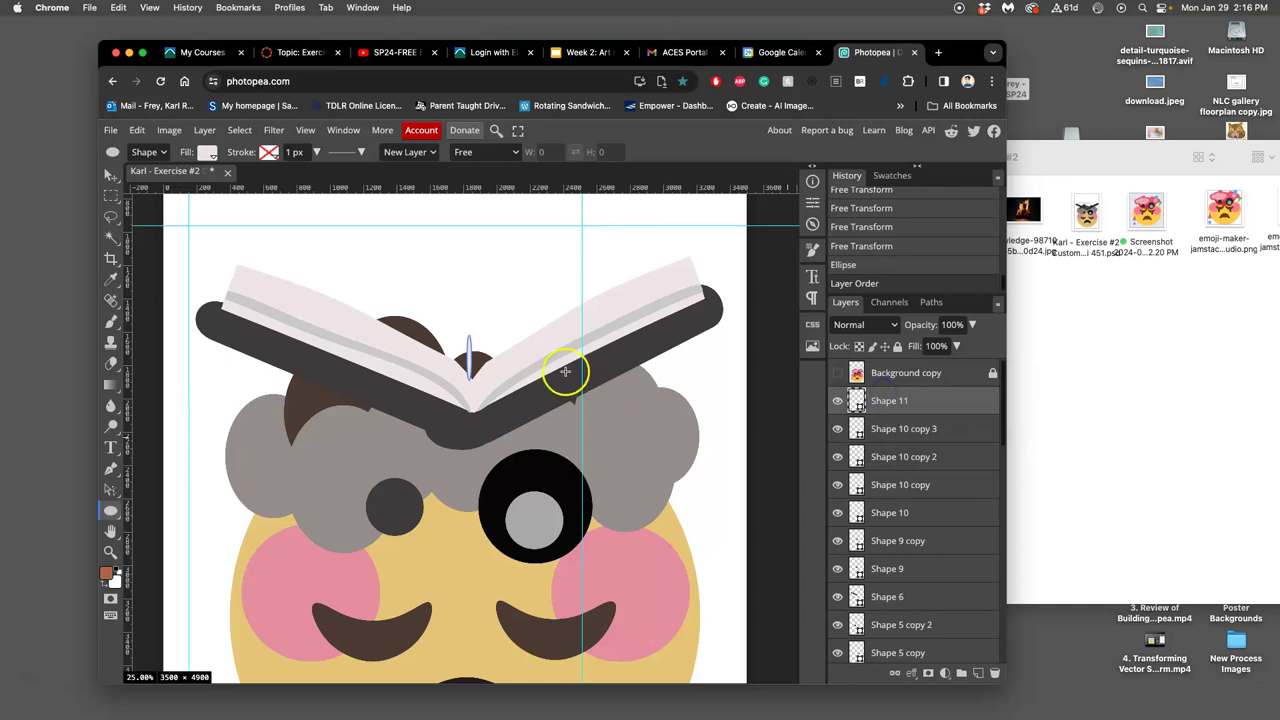
pyautogui.doubleClick(857, 400)
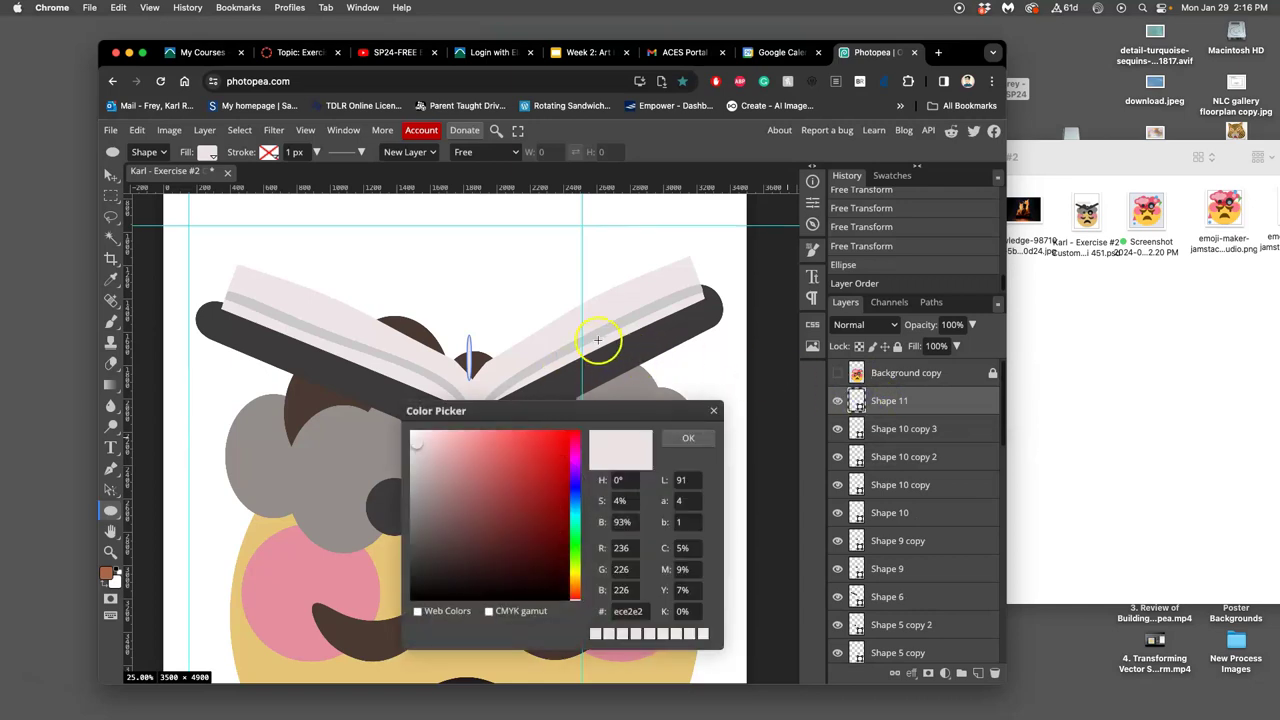
pyautogui.click(688, 438)
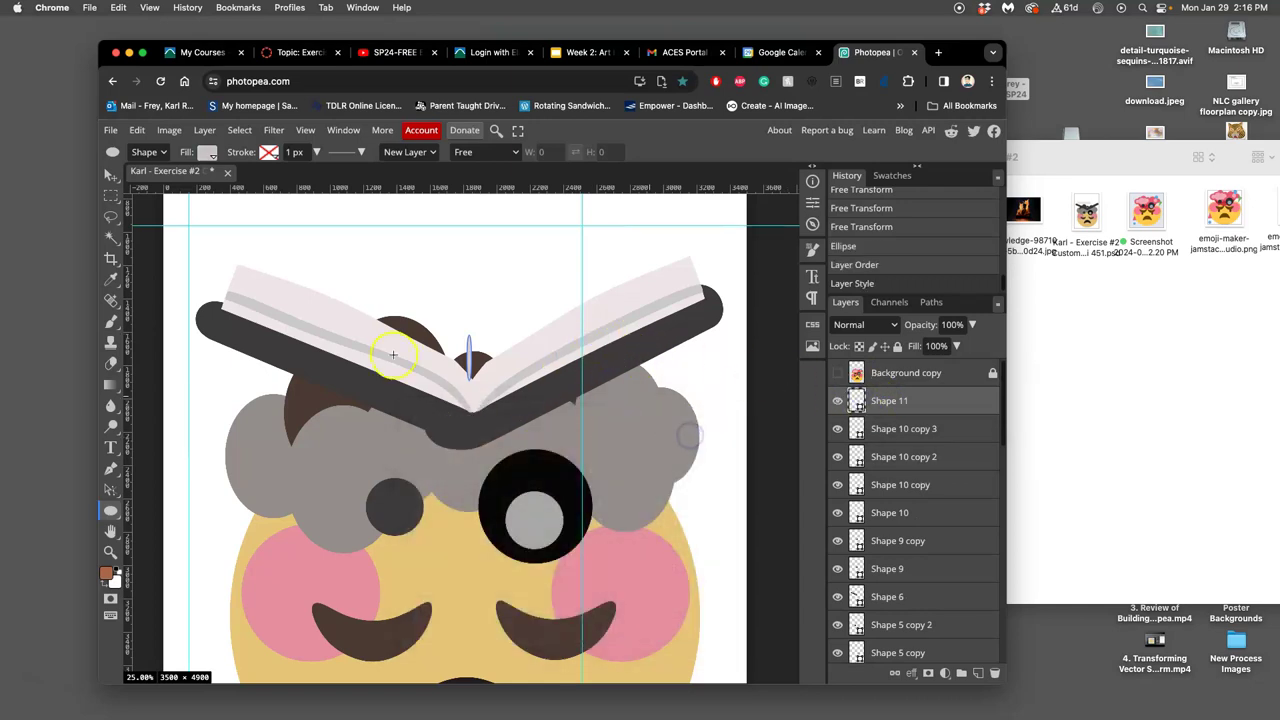
# Step: Nudge the ellipse into the fold and scale it to about 85% to fit the spine
pyautogui.click(112, 177)
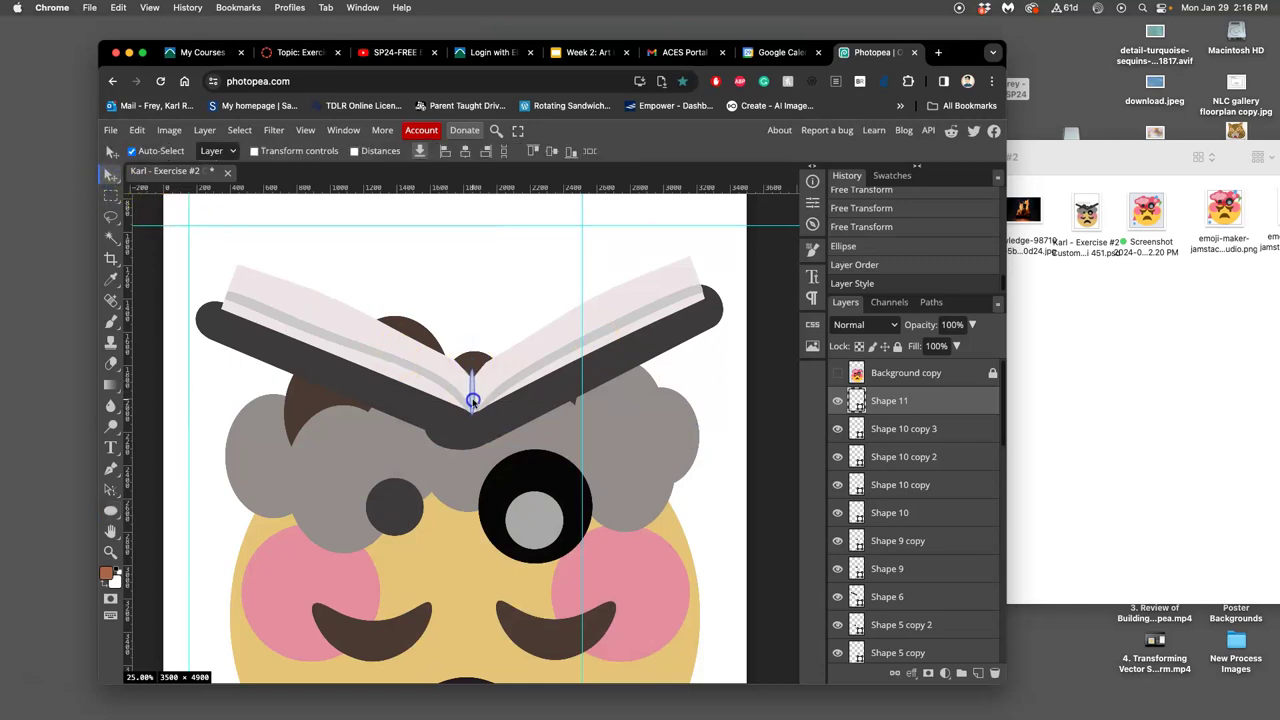
pyautogui.click(473, 400)
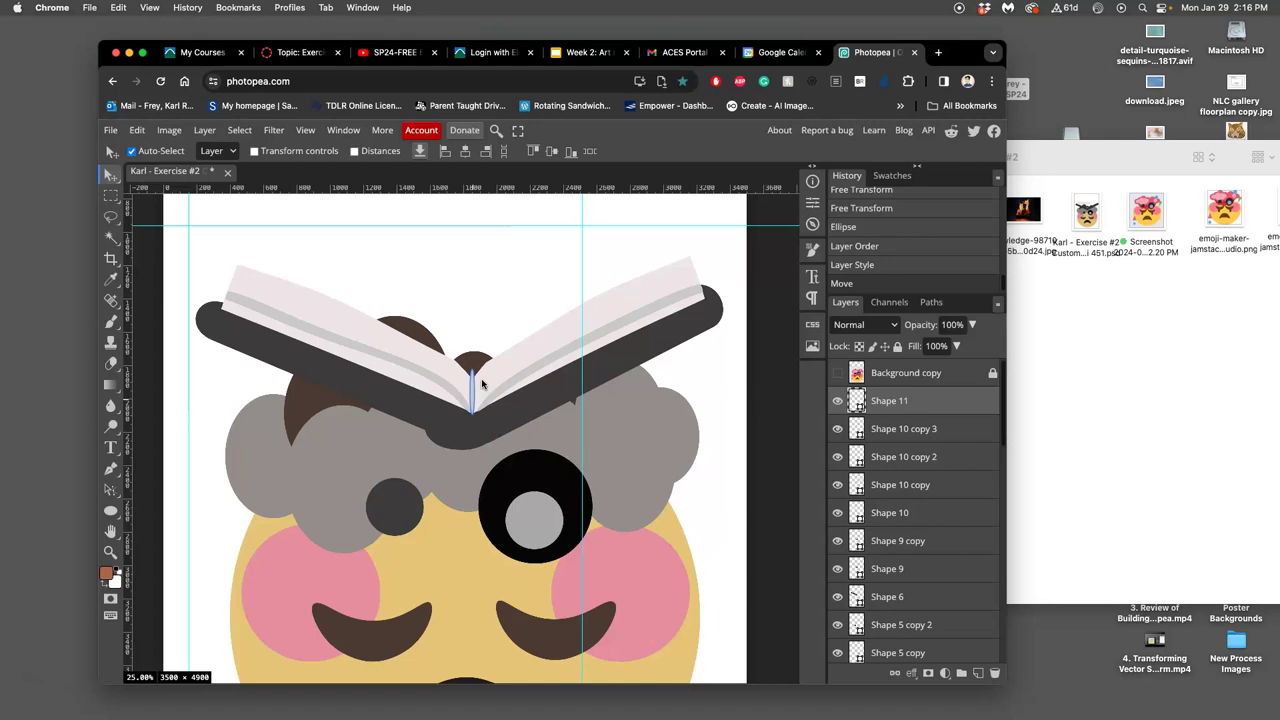
pyautogui.press('super+t')
pyautogui.moveTo(473, 370); pyautogui.dragTo(478, 376)
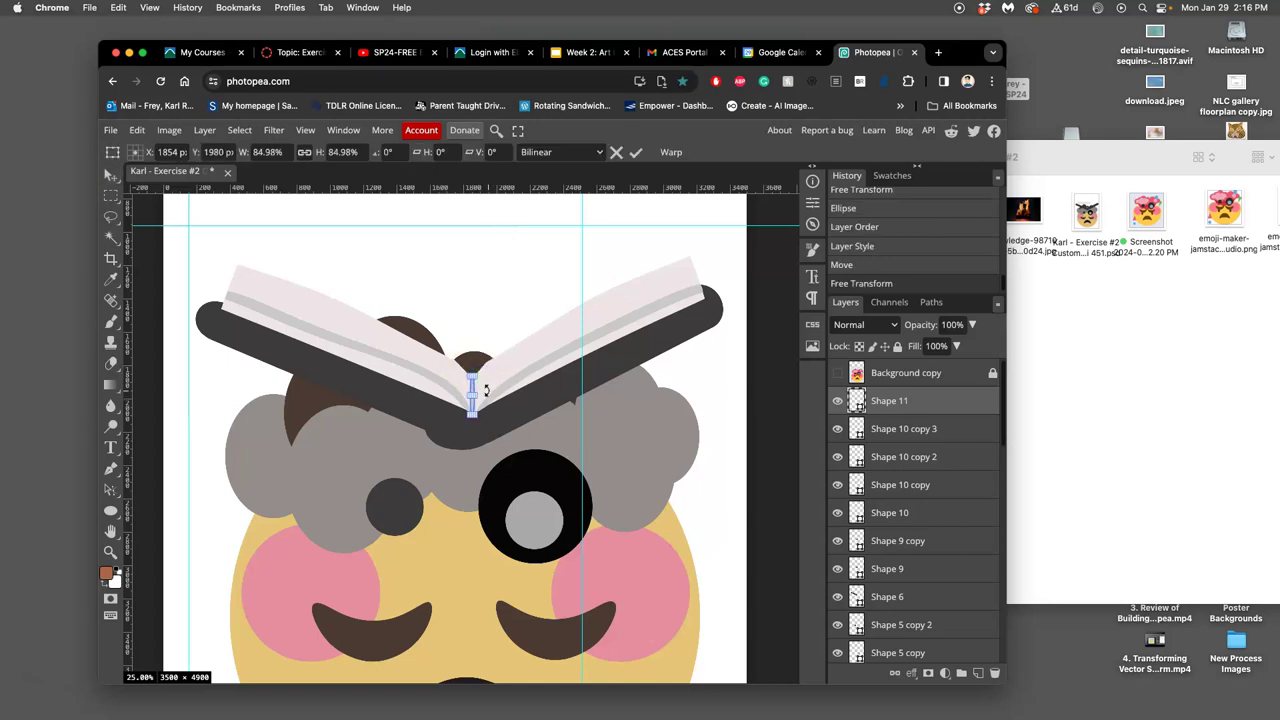
pyautogui.press('Return')
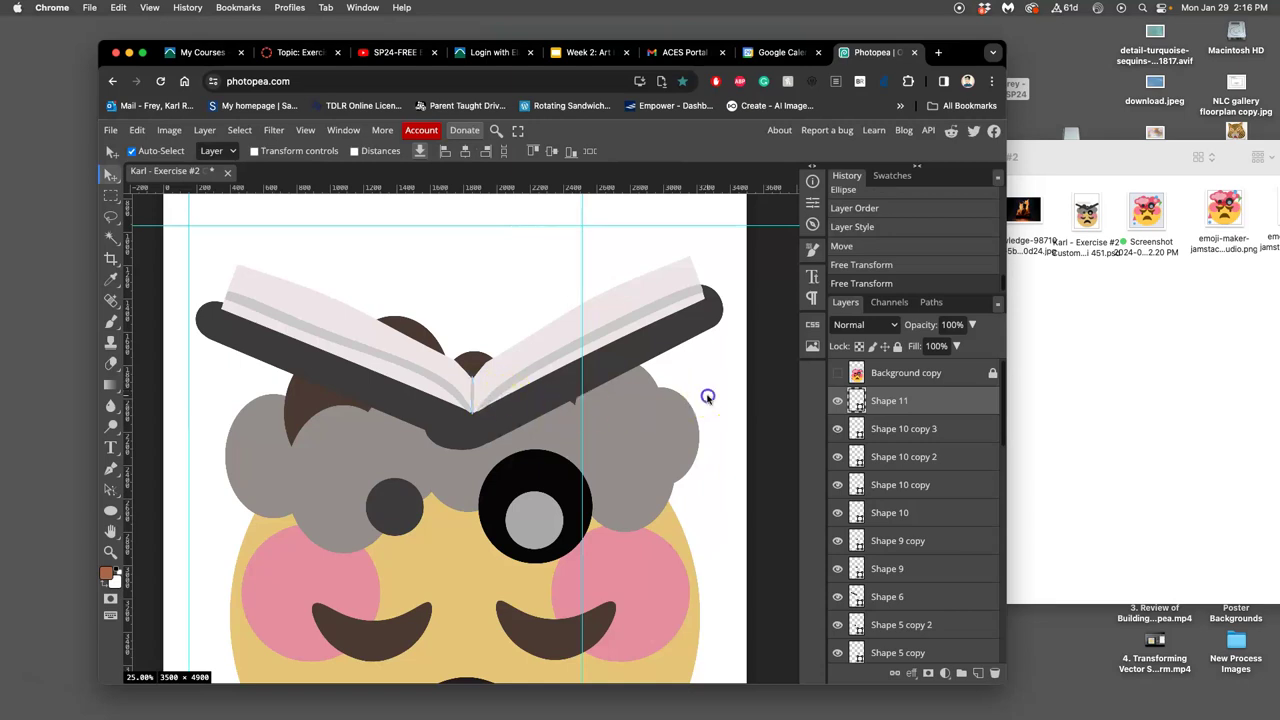
pyautogui.click(707, 397)
pyautogui.press('super+minus')
pyautogui.press('super+minus')
pyautogui.press('super+minus')
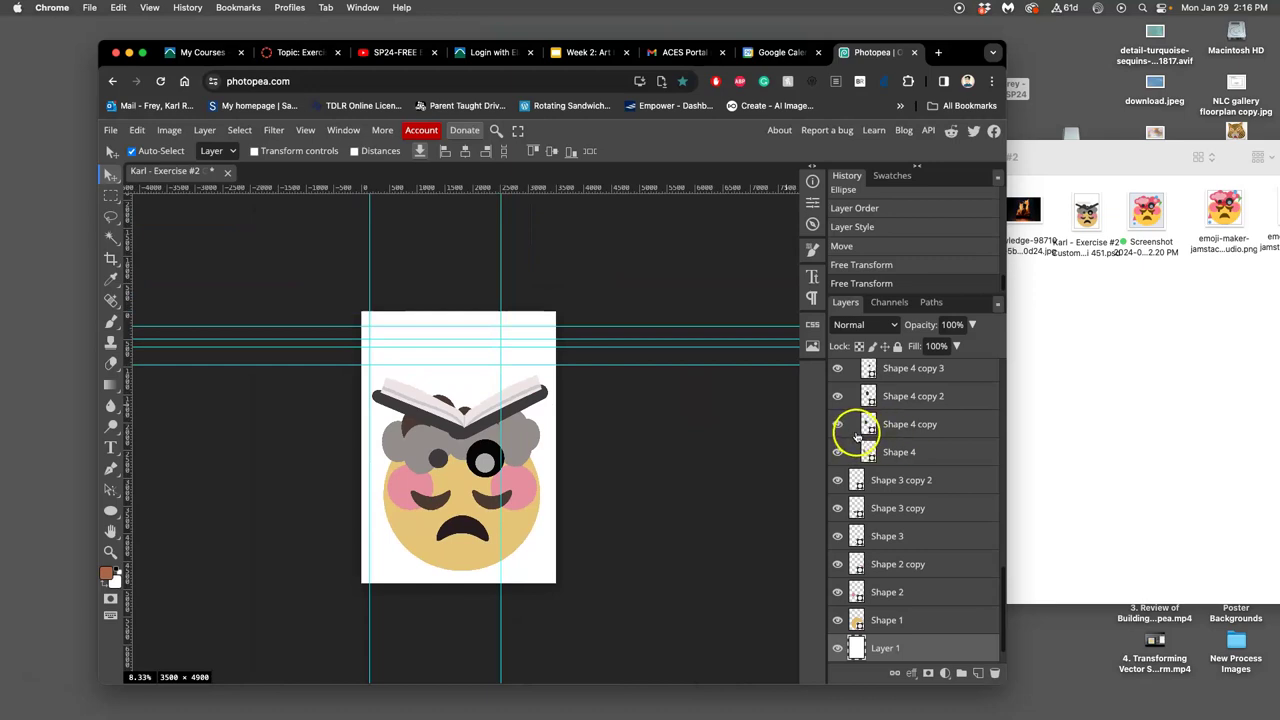
# Step: Select the Shape 11 spine layer and save the document with Ctrl+S
pyautogui.press('super+minus')
pyautogui.press('super+minus')
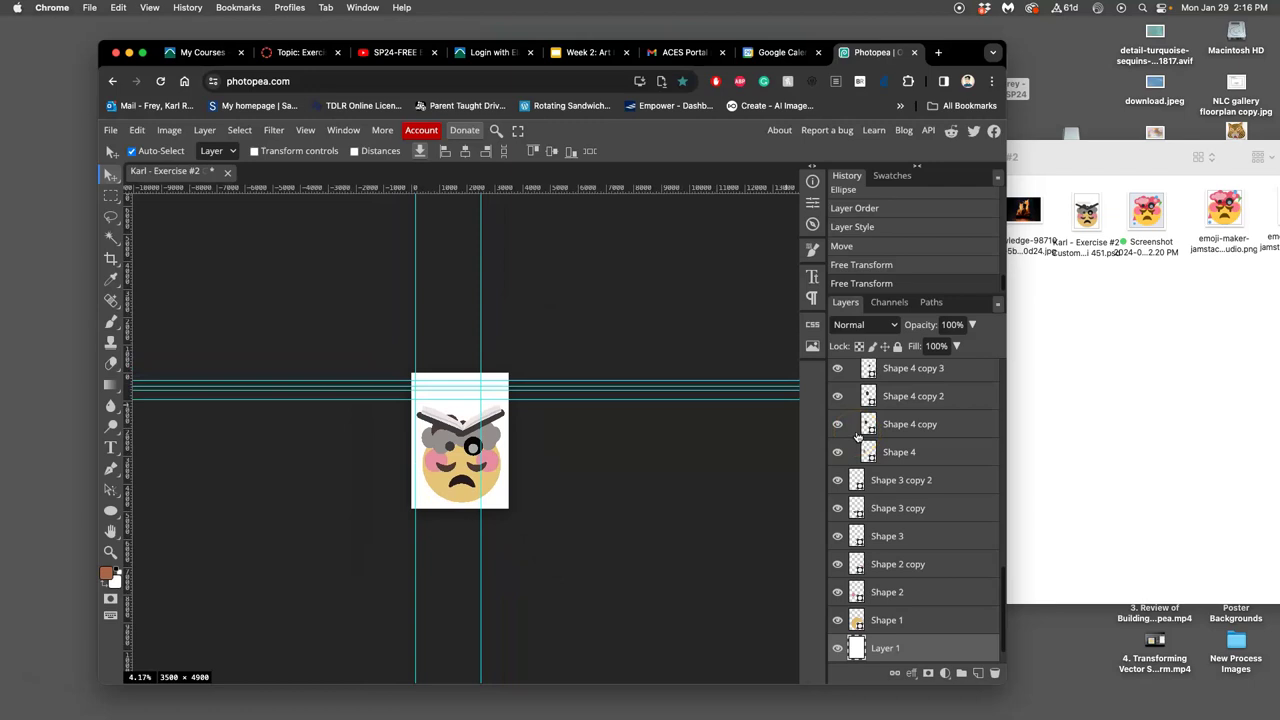
pyautogui.press('super+equal')
pyautogui.press('super+equal')
pyautogui.press('super+equal')
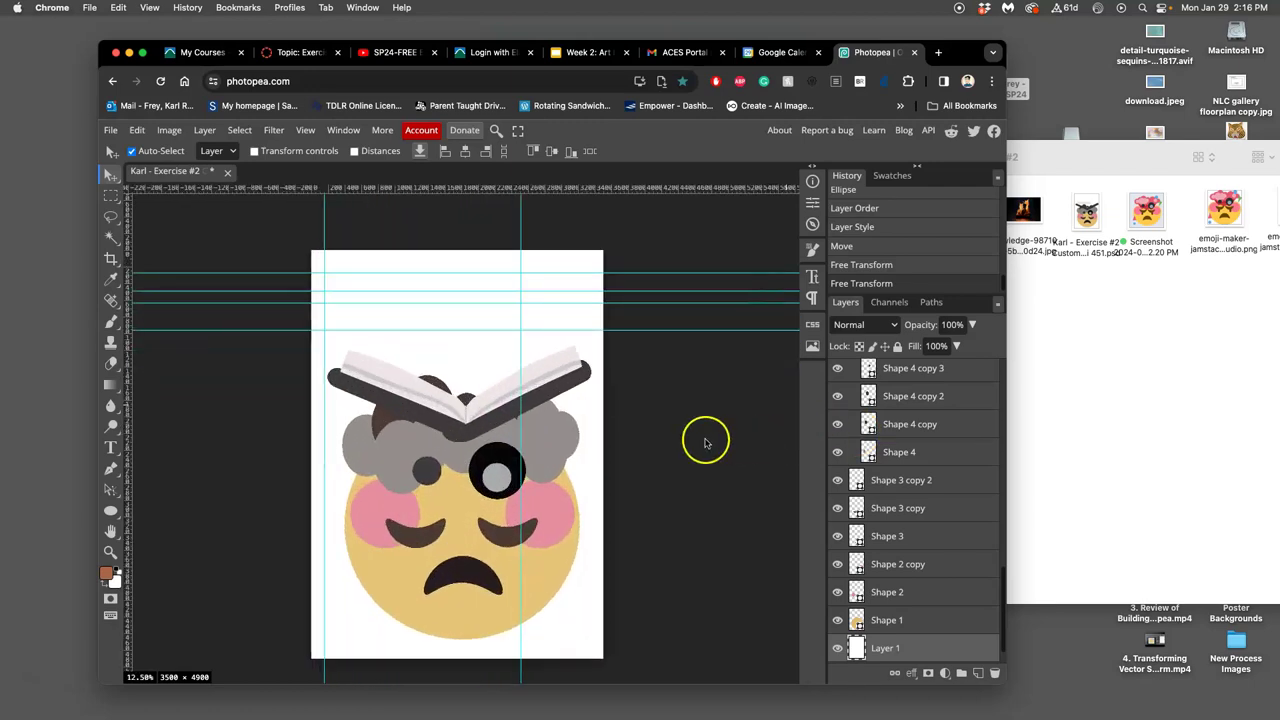
pyautogui.click(705, 443)
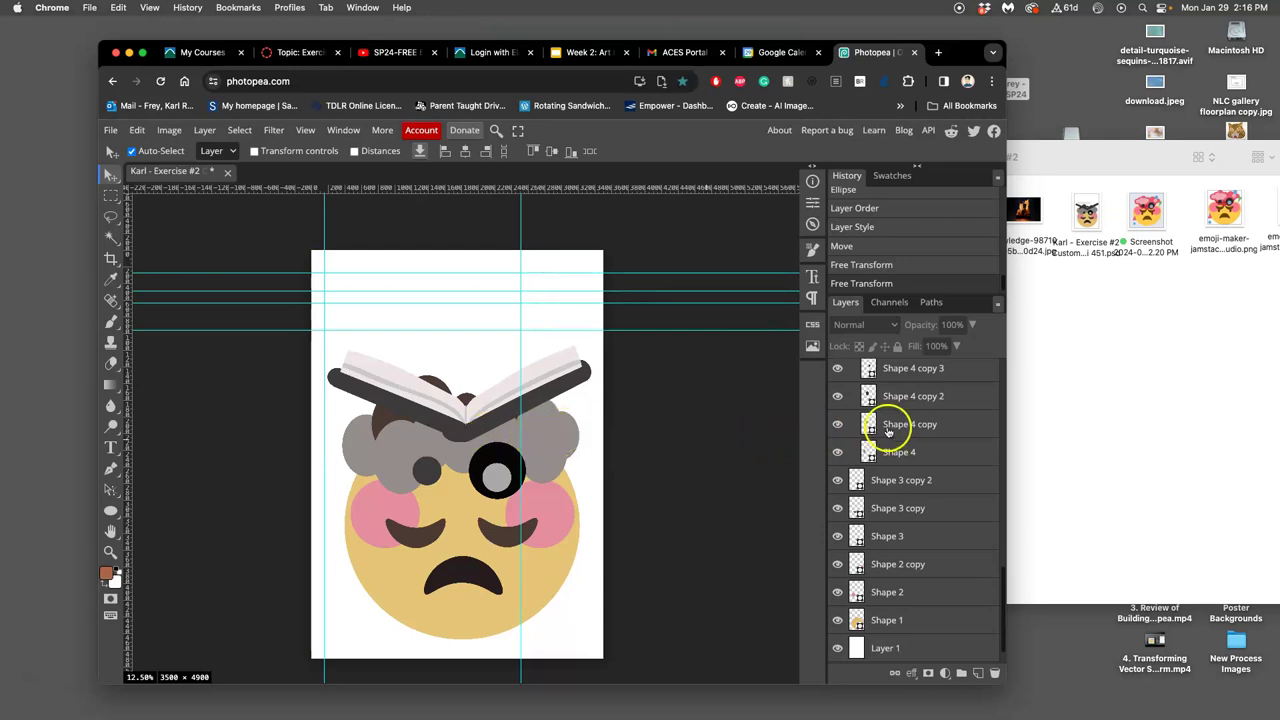
pyautogui.scroll(5, 889, 430)
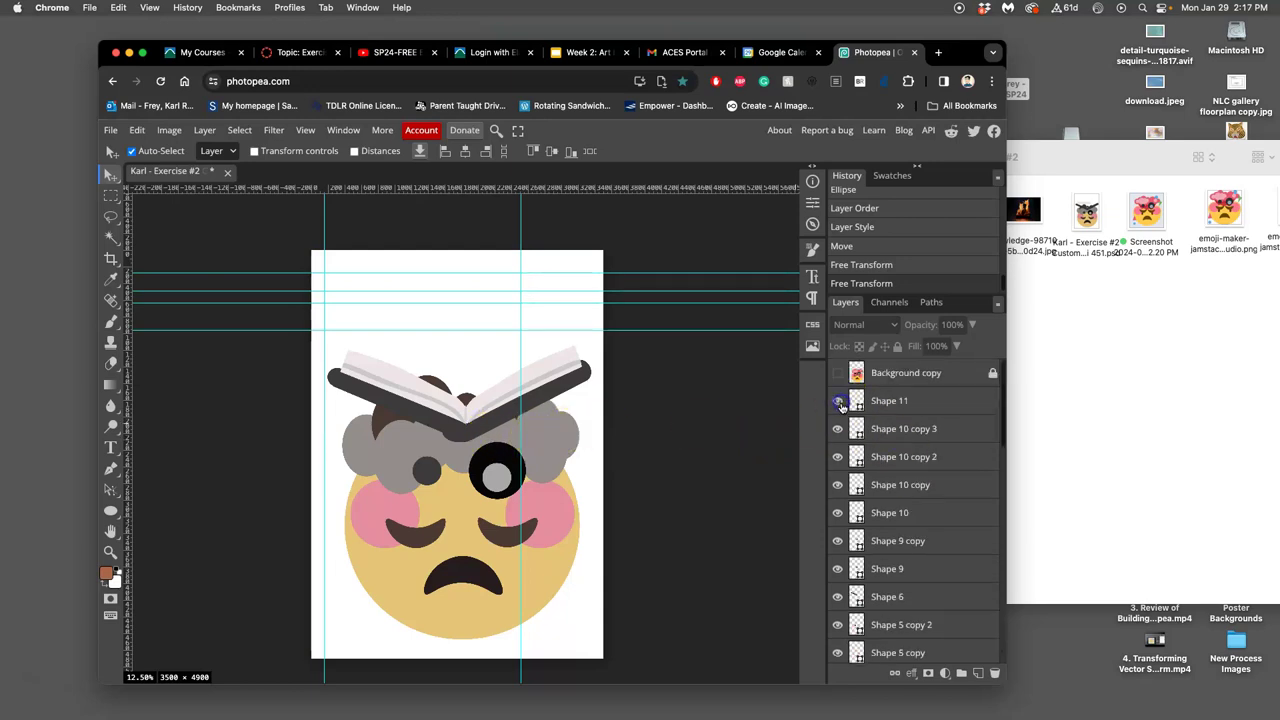
pyautogui.click(887, 401)
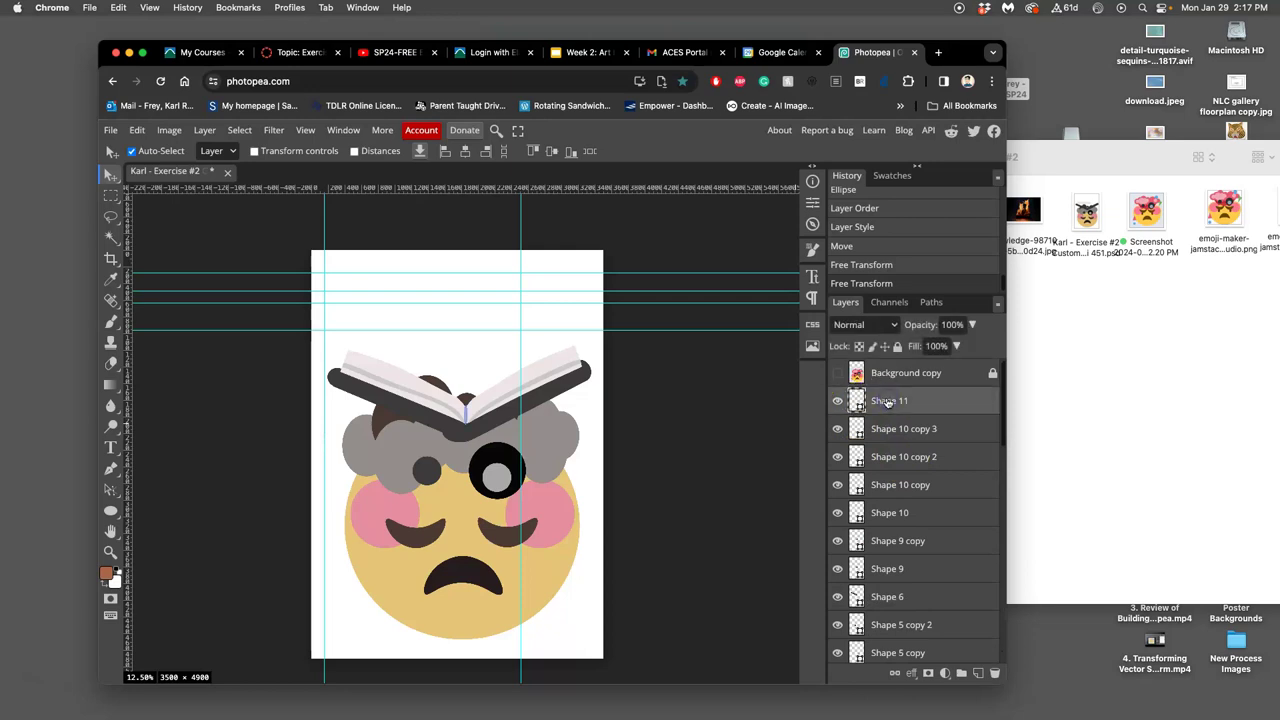
pyautogui.press('super+s')
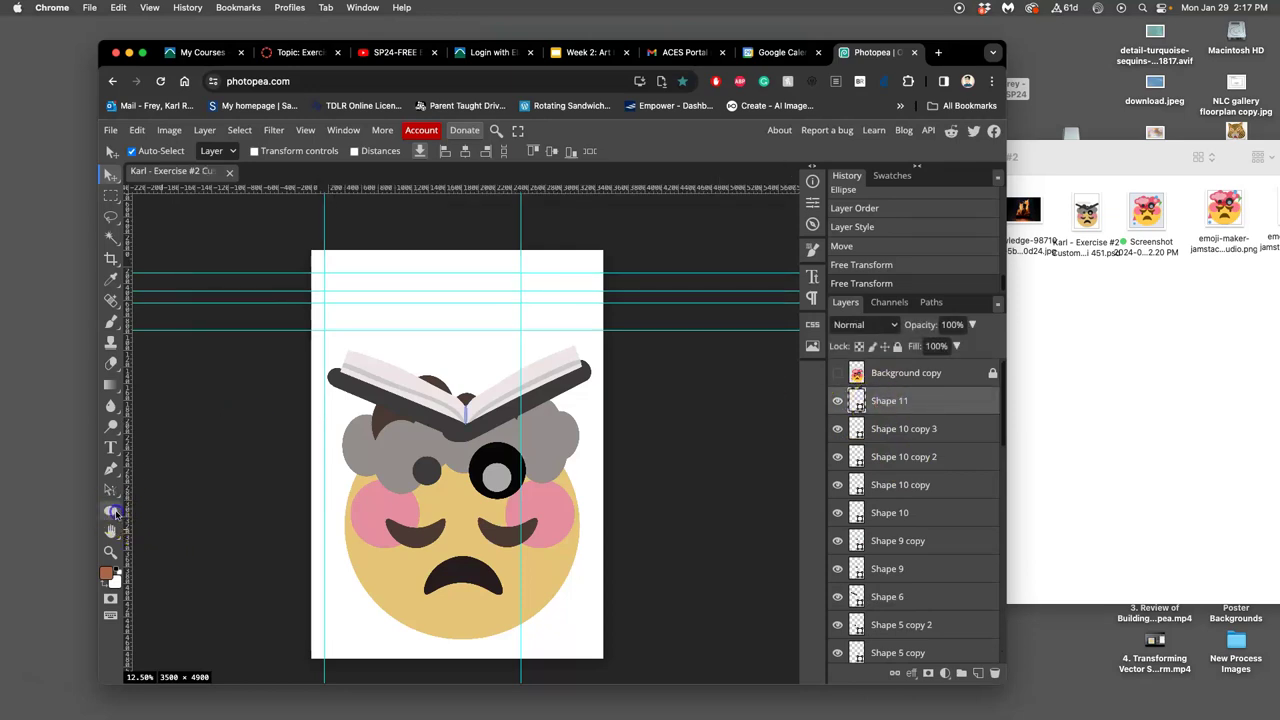
pyautogui.click(113, 511)
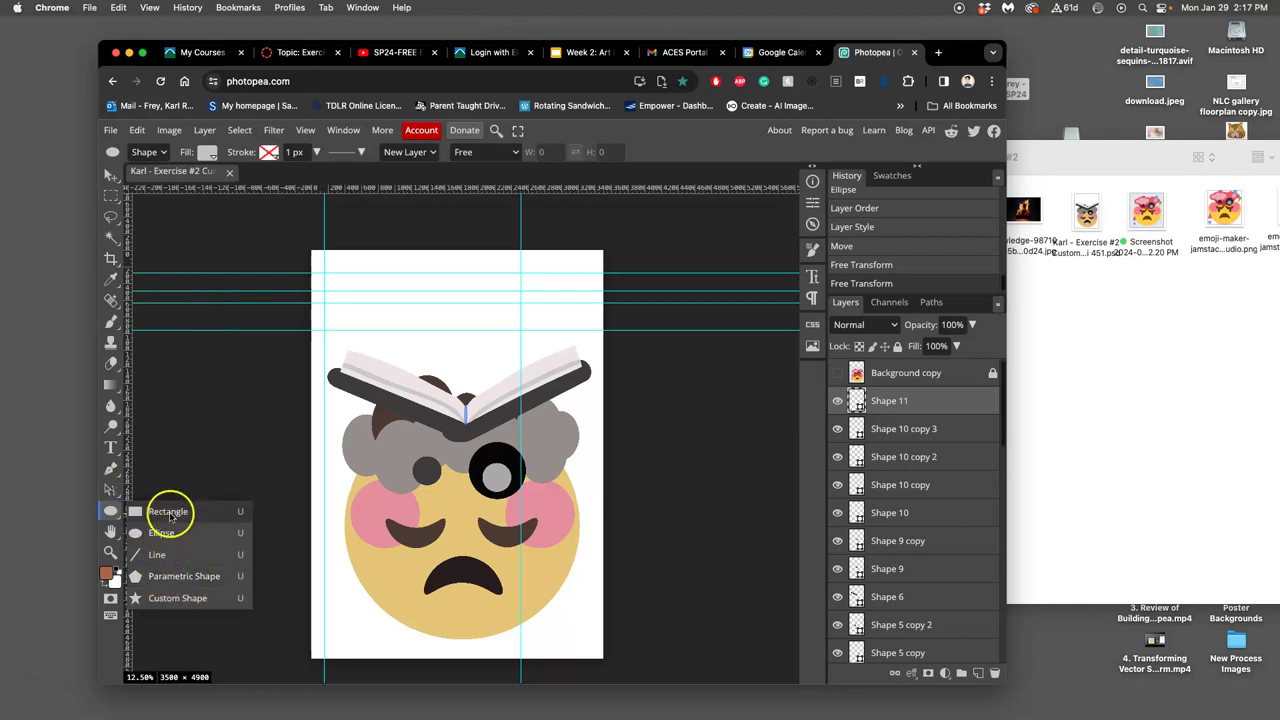
# Step: Switch to the Custom Shape tool and delete the accidental 100 x 100 test shape
pyautogui.click(178, 598)
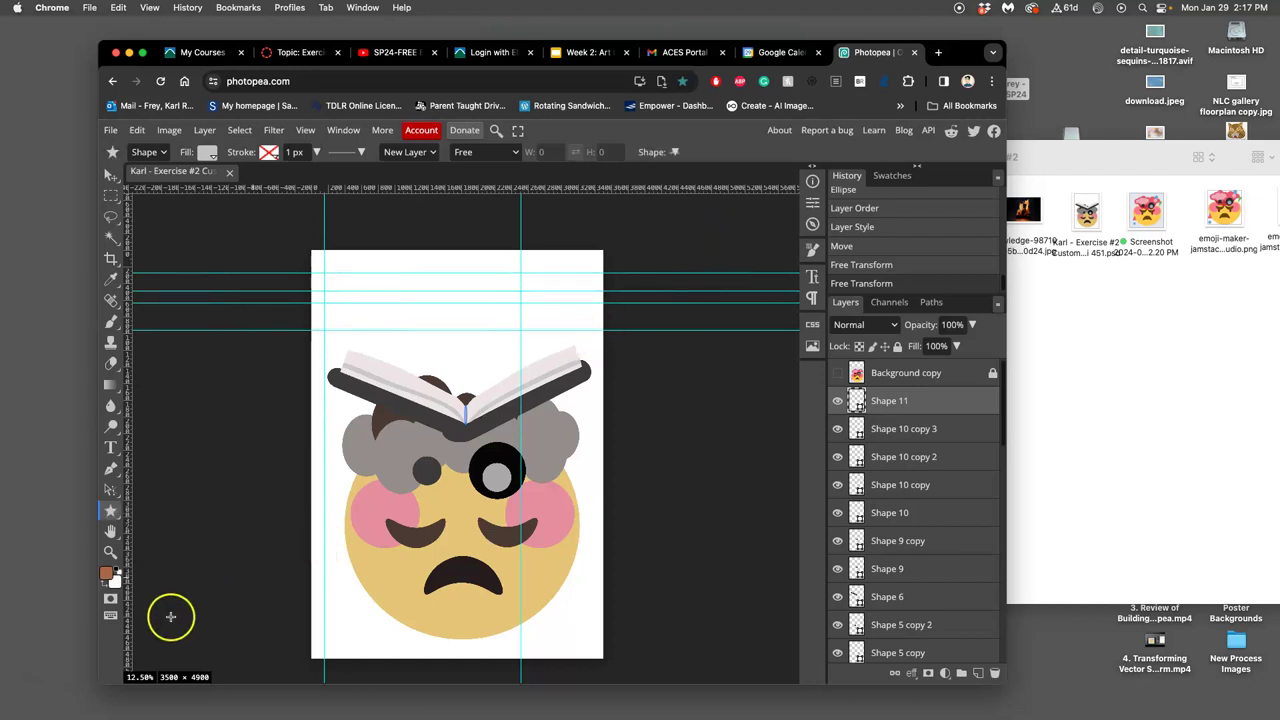
pyautogui.click(165, 600)
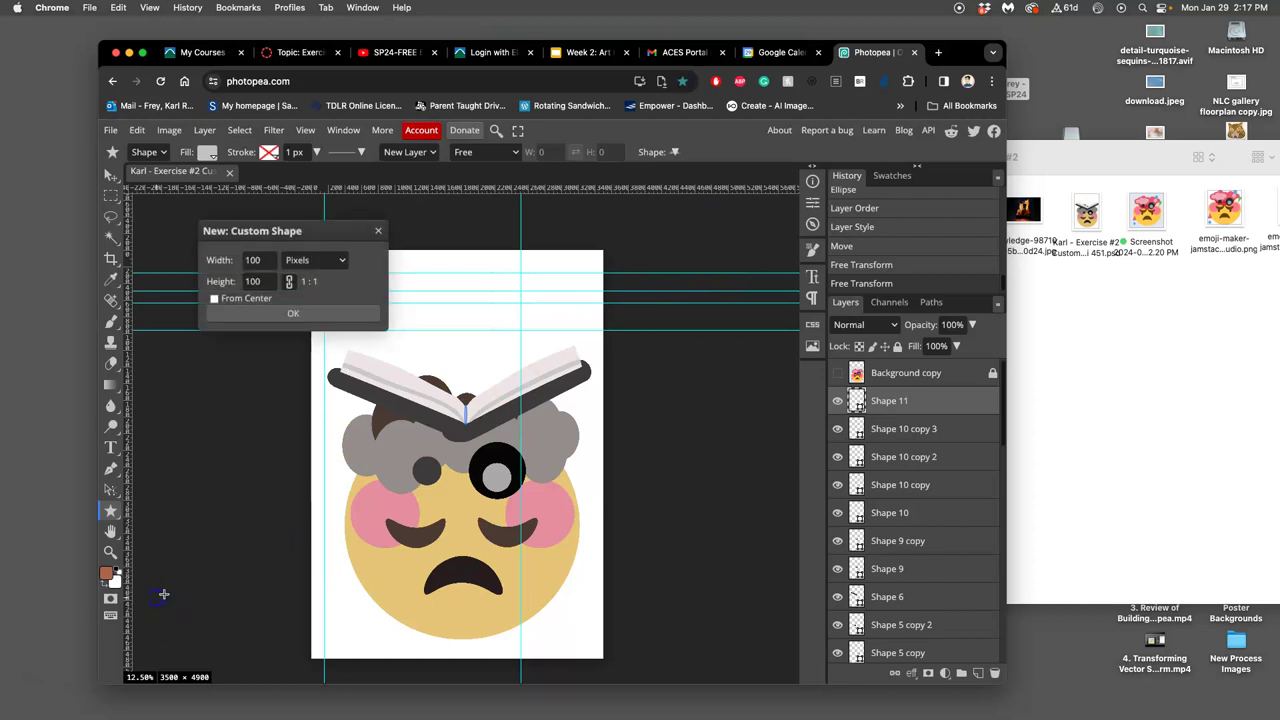
pyautogui.click(305, 313)
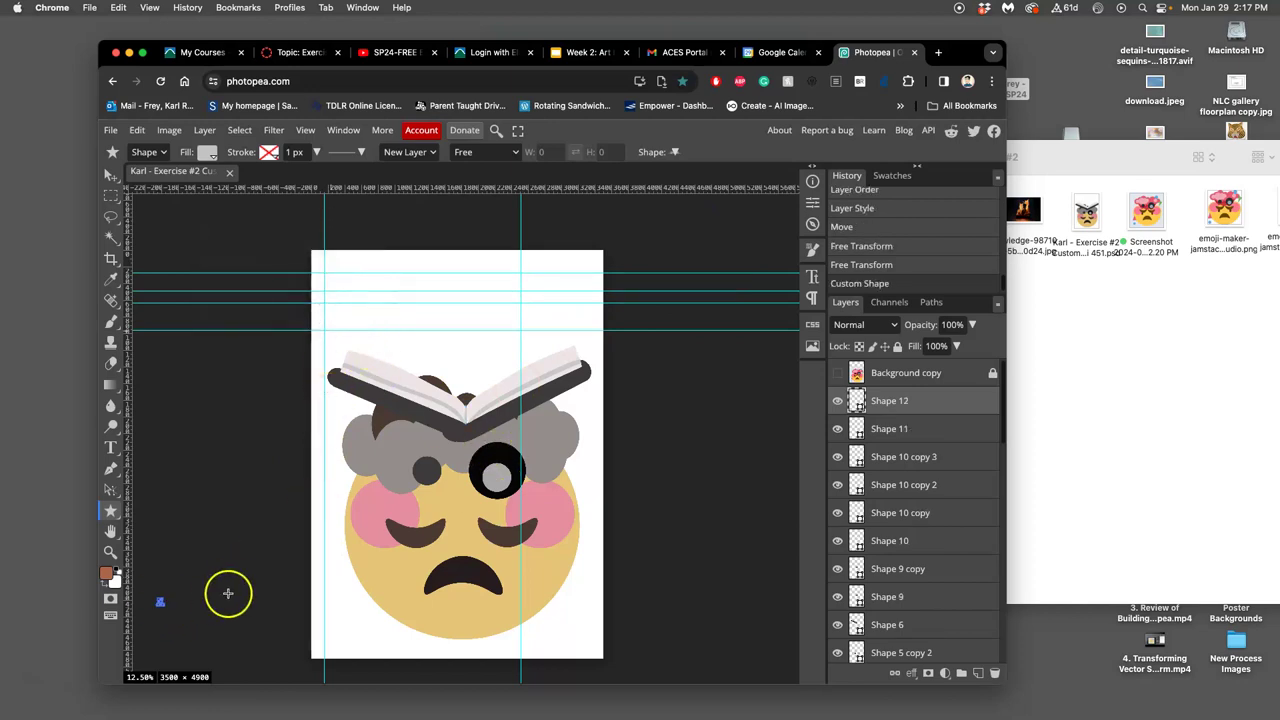
pyautogui.press('Delete')
# Step: Keep Custom Shape selected and scroll through the preset shape library
pyautogui.rightClick(113, 514)
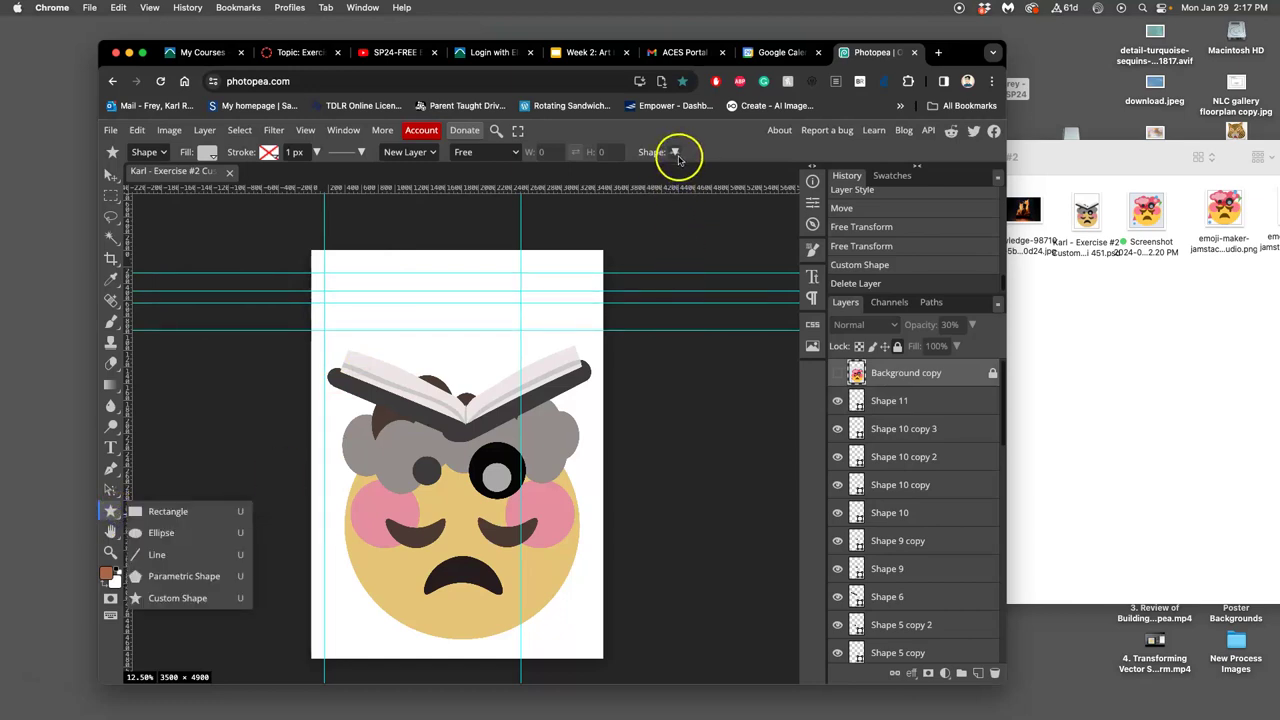
pyautogui.click(178, 598)
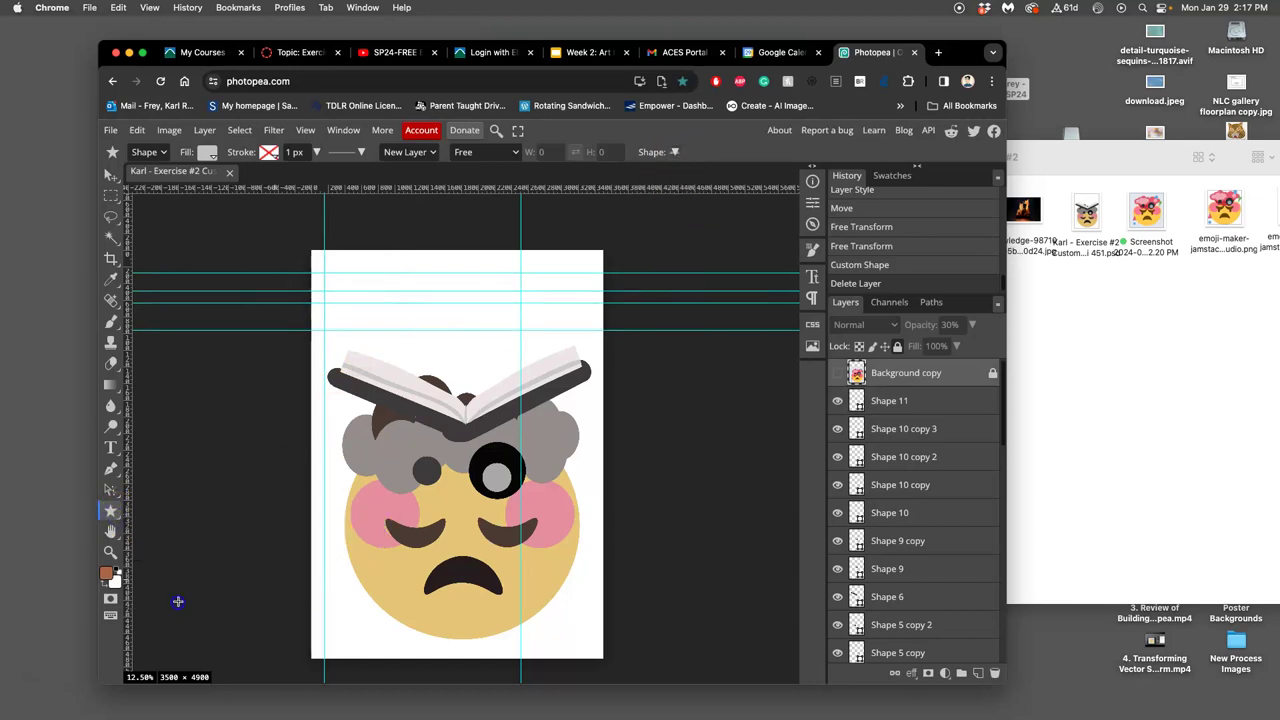
pyautogui.click(675, 152)
pyautogui.scroll(-5, 762, 232)
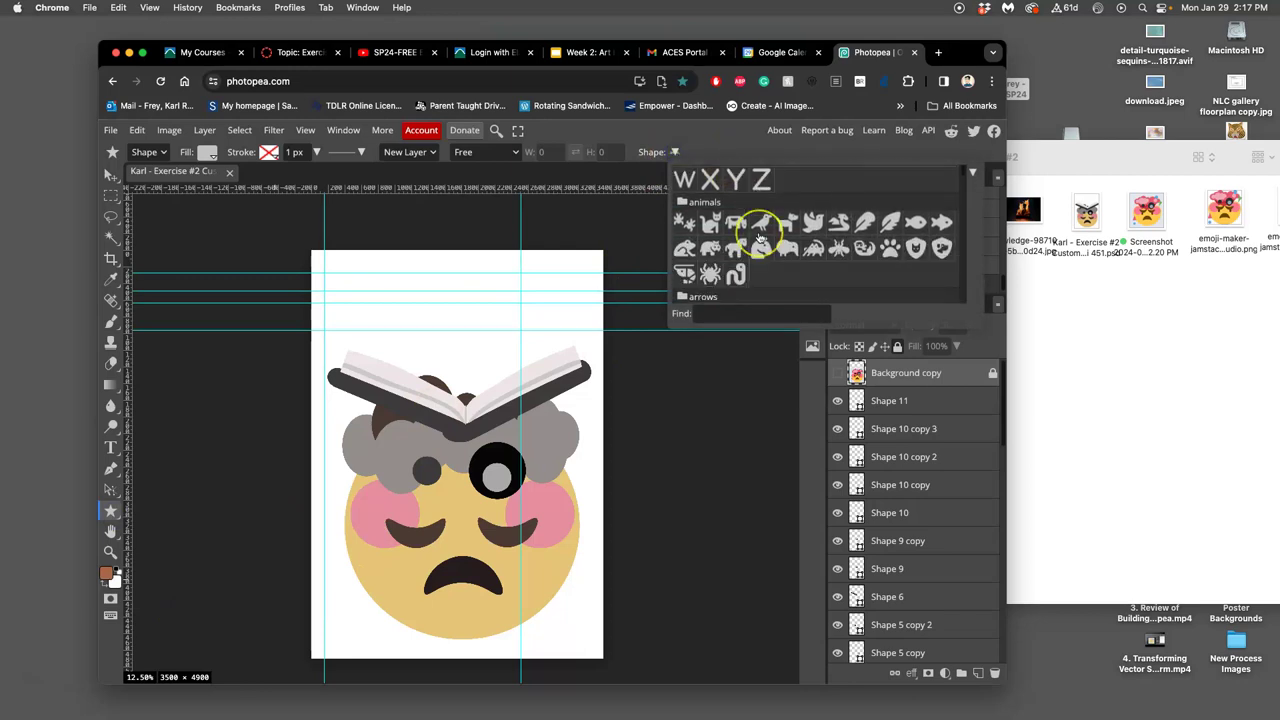
pyautogui.scroll(-8, 759, 237)
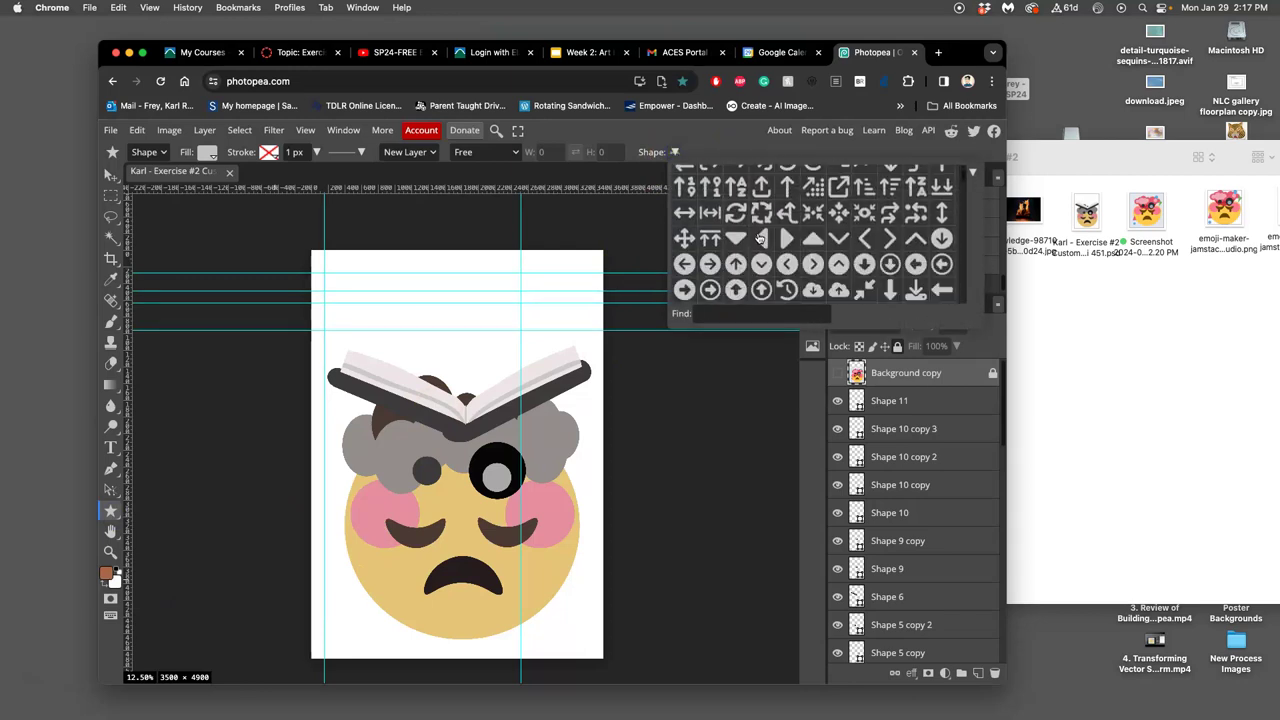
pyautogui.scroll(-4, 759, 237)
pyautogui.scroll(-10, 759, 237)
pyautogui.scroll(-10, 759, 237)
pyautogui.scroll(1, 759, 237)
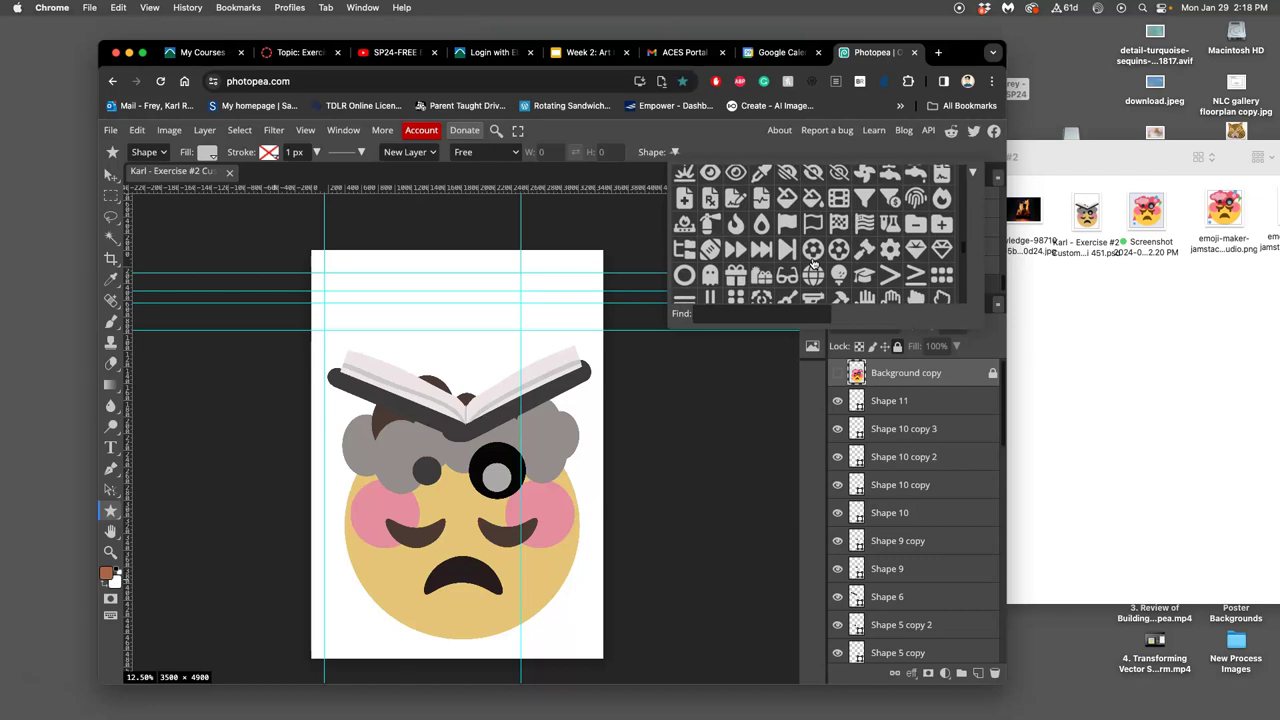
pyautogui.scroll(3, 813, 262)
# Step: Draw the burst preset shape over the book and move its layer two steps down
pyautogui.scroll(2, 813, 262)
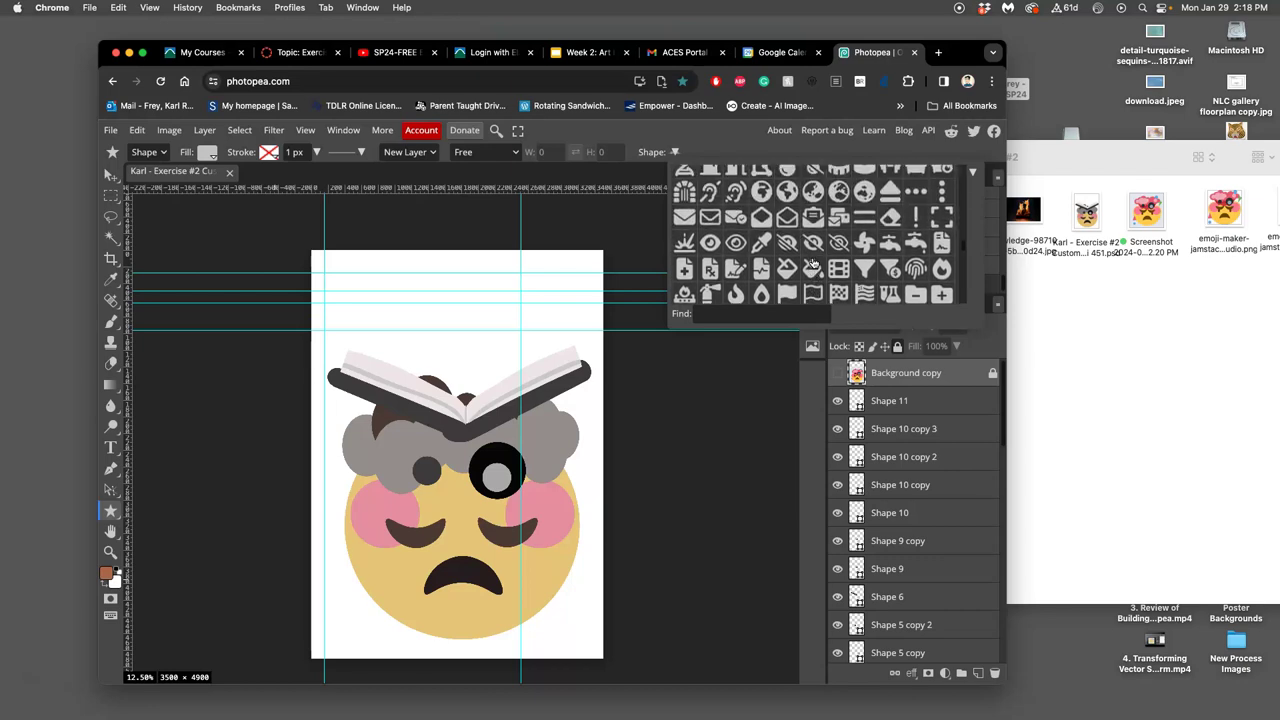
pyautogui.scroll(2, 812, 262)
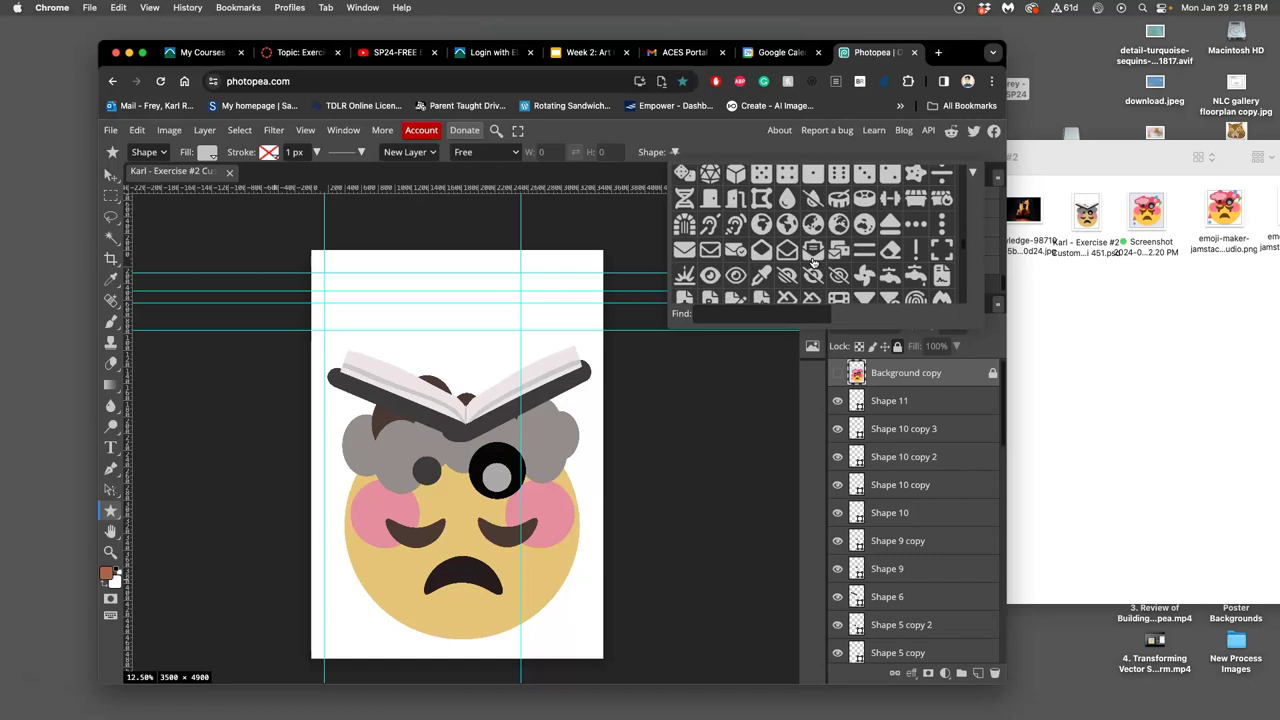
pyautogui.click(685, 278)
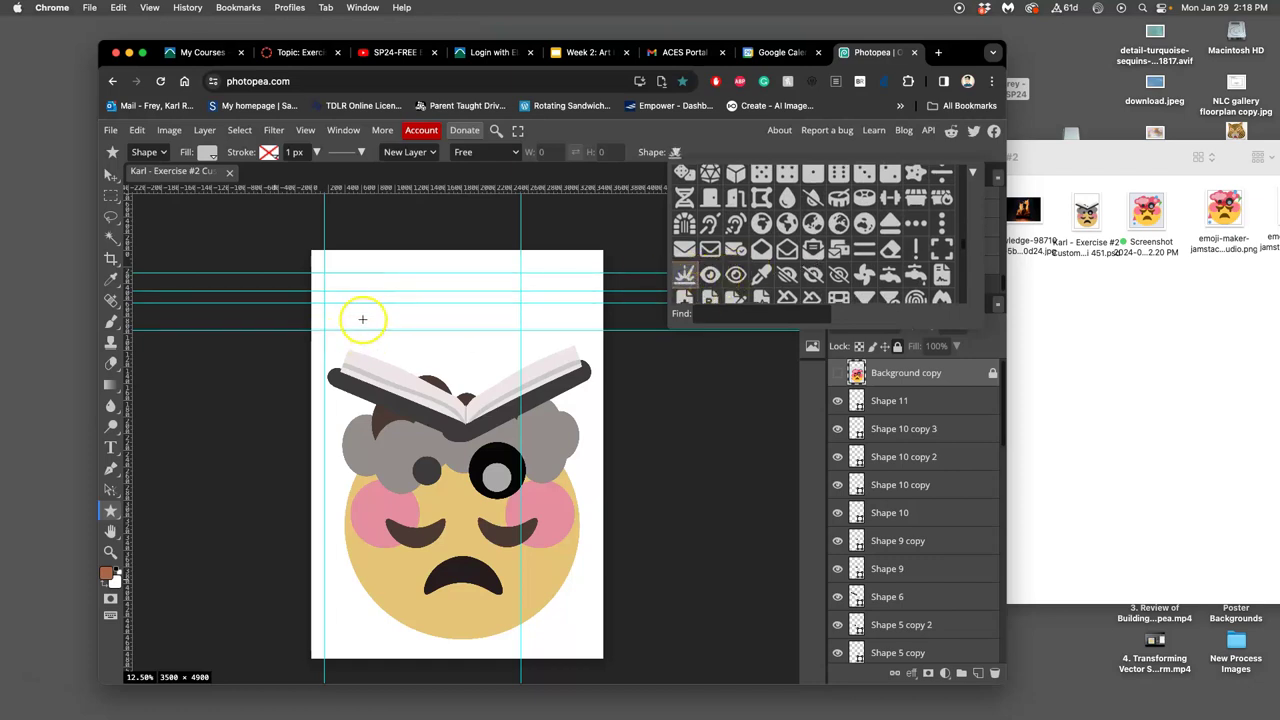
pyautogui.moveTo(360, 318); pyautogui.dragTo(563, 414)
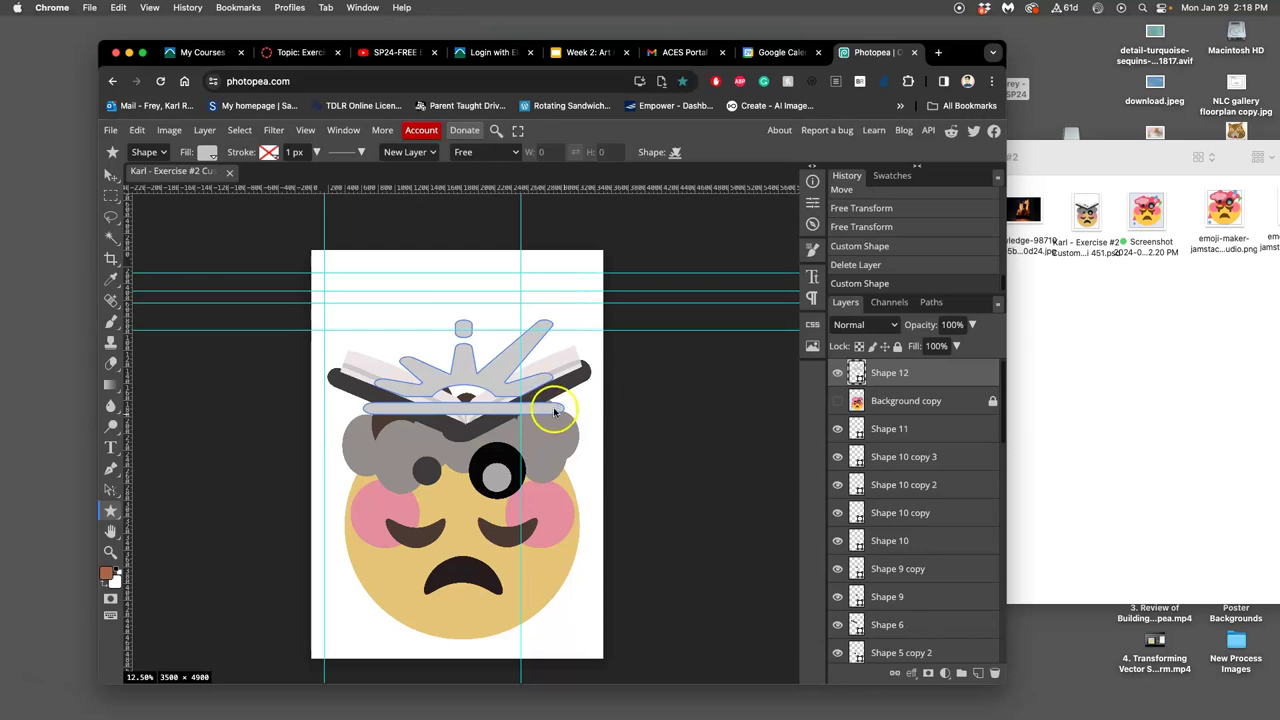
pyautogui.hotkey('ctrl', '[')
pyautogui.hotkey('ctrl', '[')
pyautogui.hotkey('ctrl', '[')
pyautogui.hotkey('ctrl', '[')
pyautogui.hotkey('ctrl', '[')
pyautogui.hotkey('ctrl', '[')
pyautogui.hotkey('ctrl', '[')
pyautogui.hotkey('ctrl', '[')
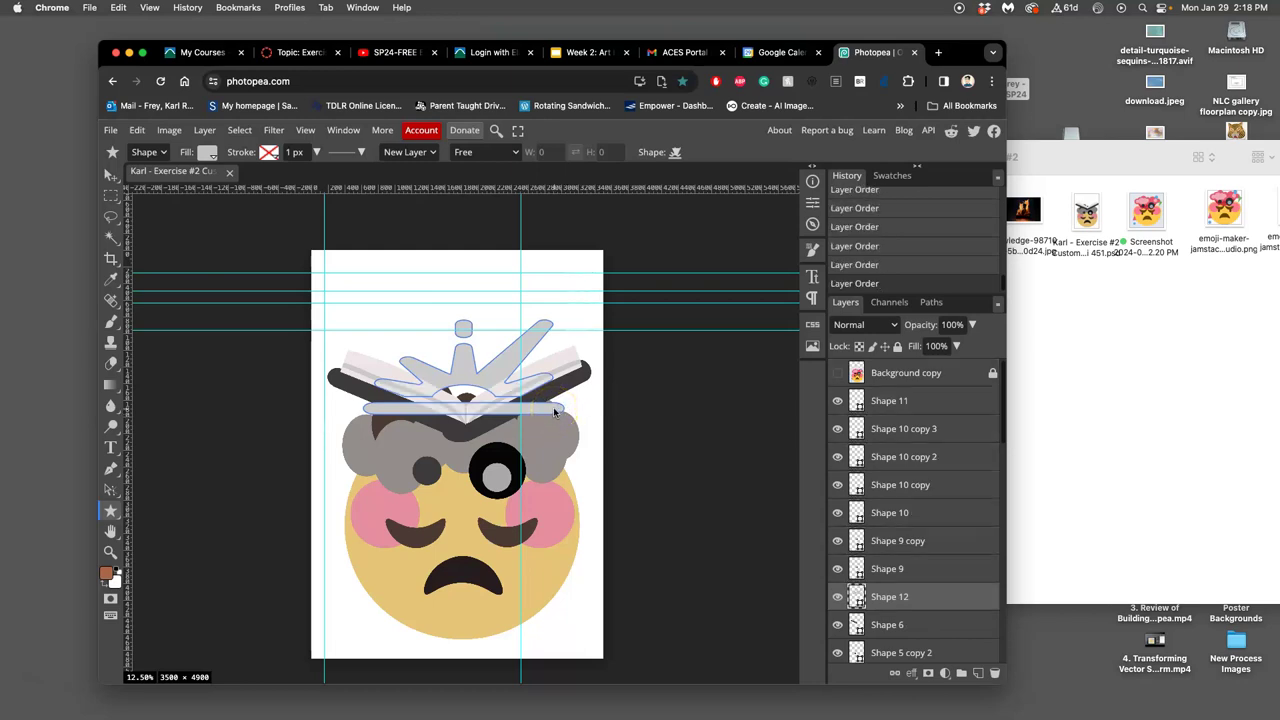
pyautogui.hotkey('ctrl', '[')
pyautogui.hotkey('ctrl', '[')
pyautogui.hotkey('ctrl', '[')
pyautogui.hotkey('ctrl', '[')
pyautogui.hotkey('ctrl', '[')
pyautogui.hotkey('ctrl', '[')
pyautogui.hotkey('ctrl', '[')
pyautogui.hotkey('ctrl', '[')
pyautogui.hotkey('ctrl', '[')
pyautogui.hotkey('ctrl', '[')
pyautogui.hotkey('ctrl', '[')
pyautogui.hotkey('ctrl', '[')
pyautogui.hotkey('ctrl', '[')
pyautogui.hotkey('ctrl', '[')
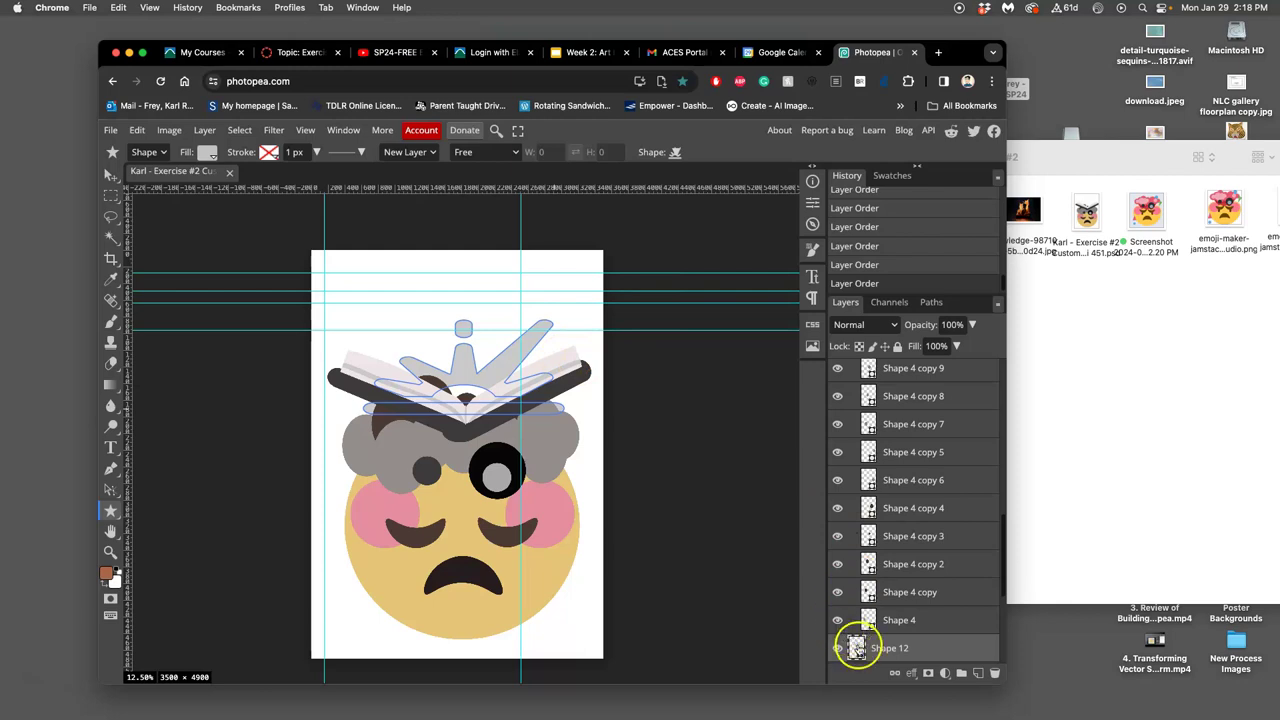
# Step: Recolour the Shape 12 burst from grey to a pale yellow fill
pyautogui.doubleClick(857, 648)
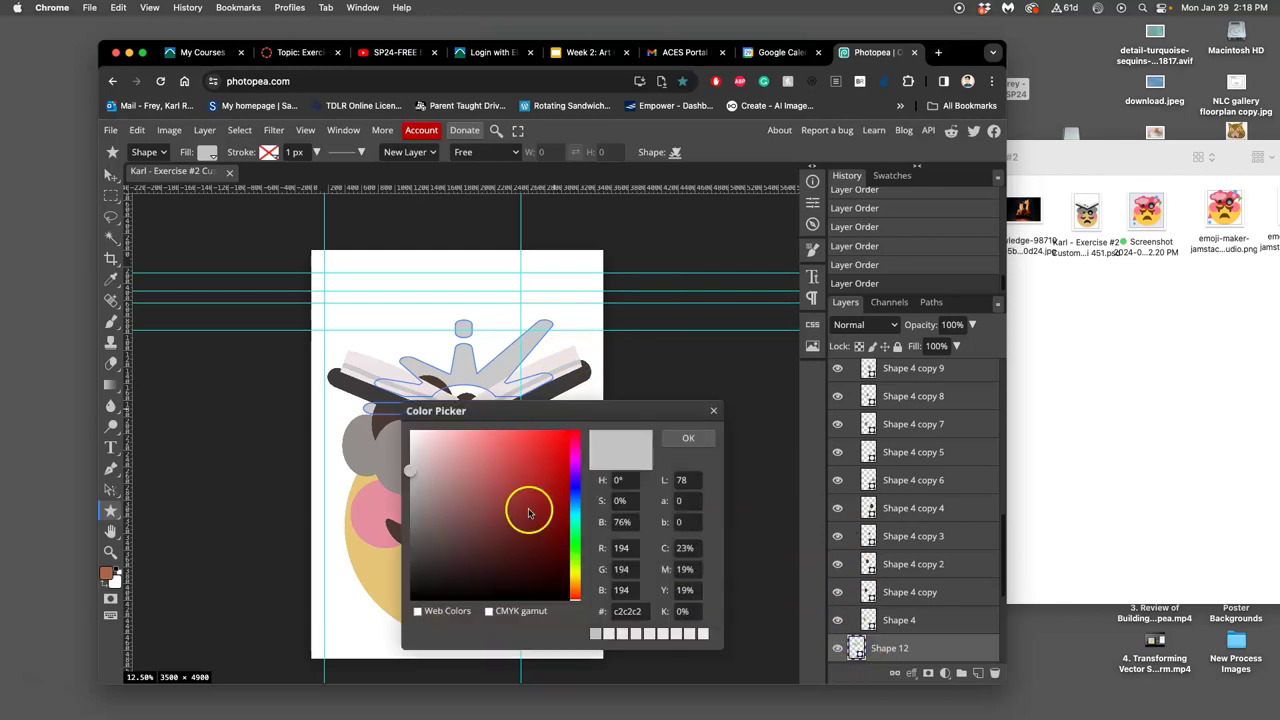
pyautogui.click(577, 577)
pyautogui.moveTo(424, 478)
pyautogui.mouseDown()
pyautogui.moveTo(428, 457)
pyautogui.moveTo(467, 438)
pyautogui.moveTo(439, 438)
pyautogui.mouseUp()
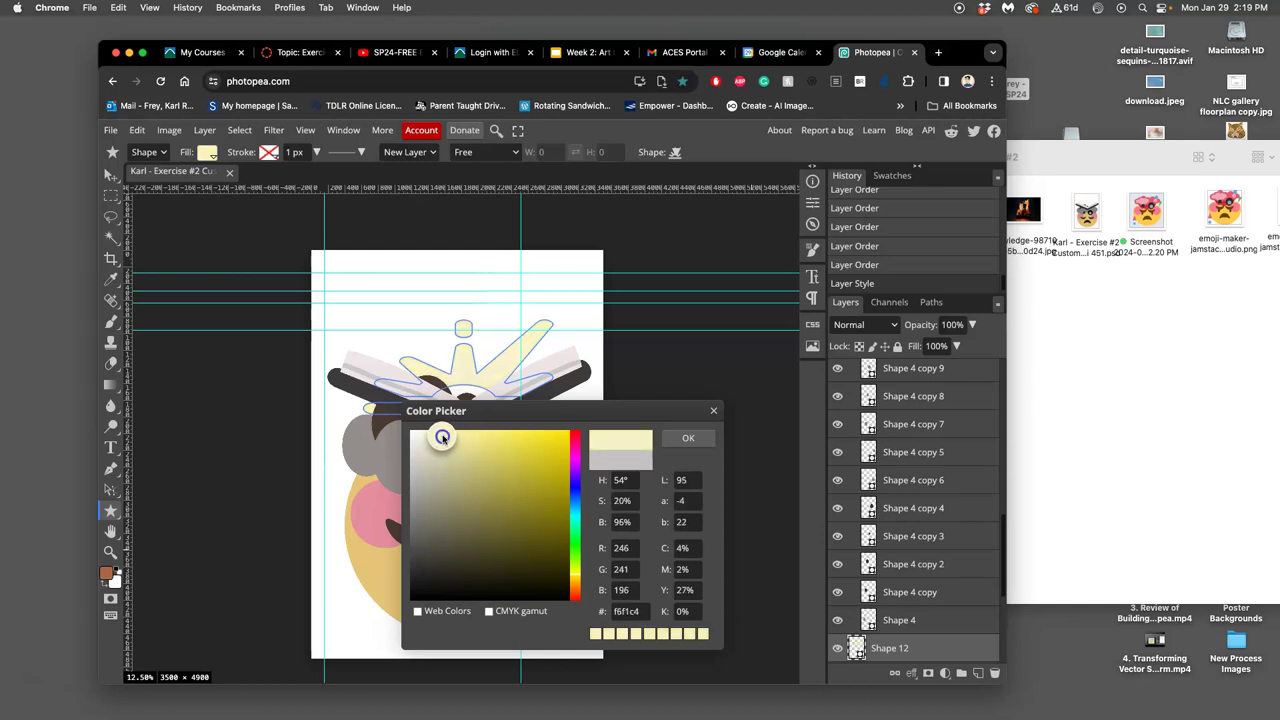
pyautogui.click(676, 438)
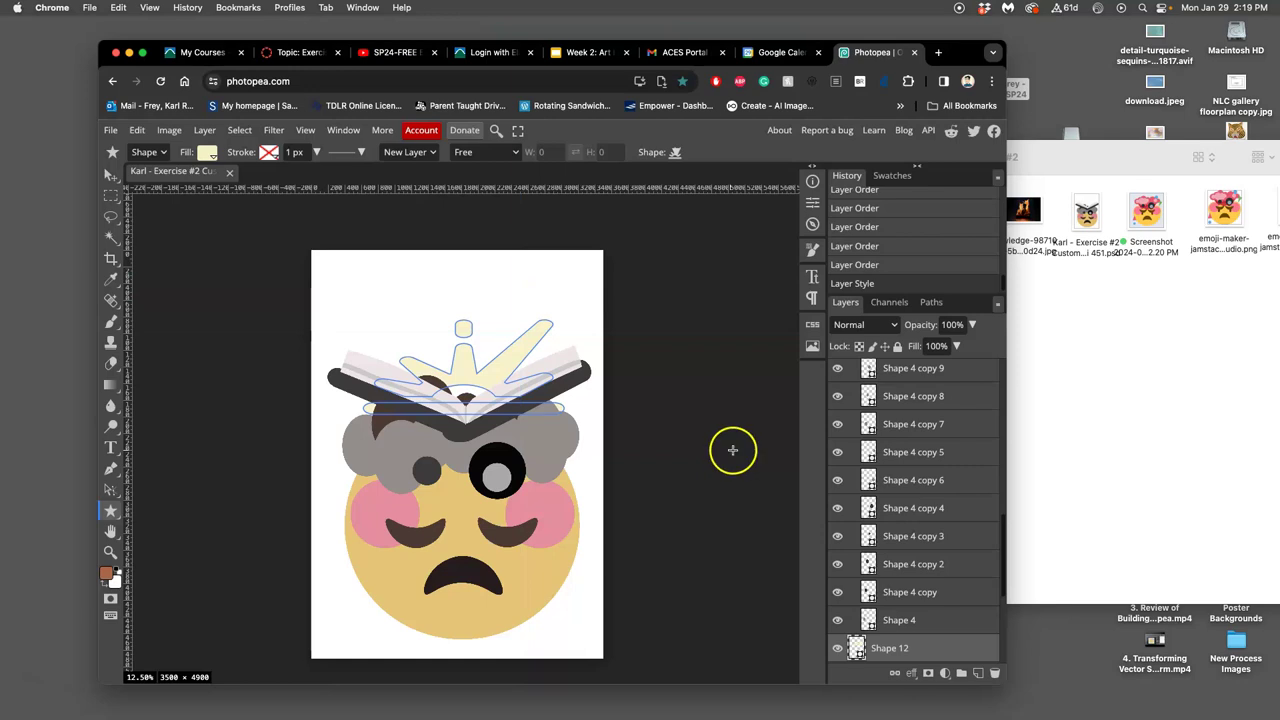
# Step: Toggle the Background copy reference image on to compare, then hide it again
pyautogui.scroll(10, 886, 451)
pyautogui.click(838, 380)
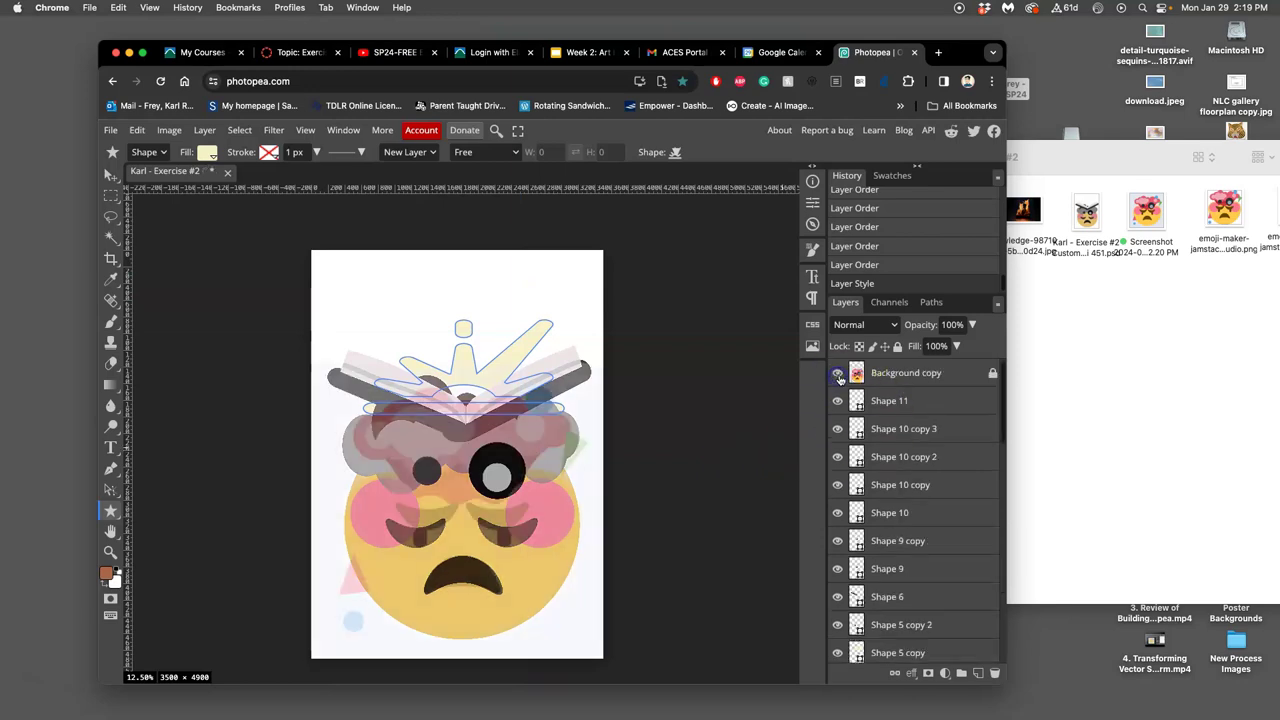
pyautogui.click(858, 373)
pyautogui.click(840, 376)
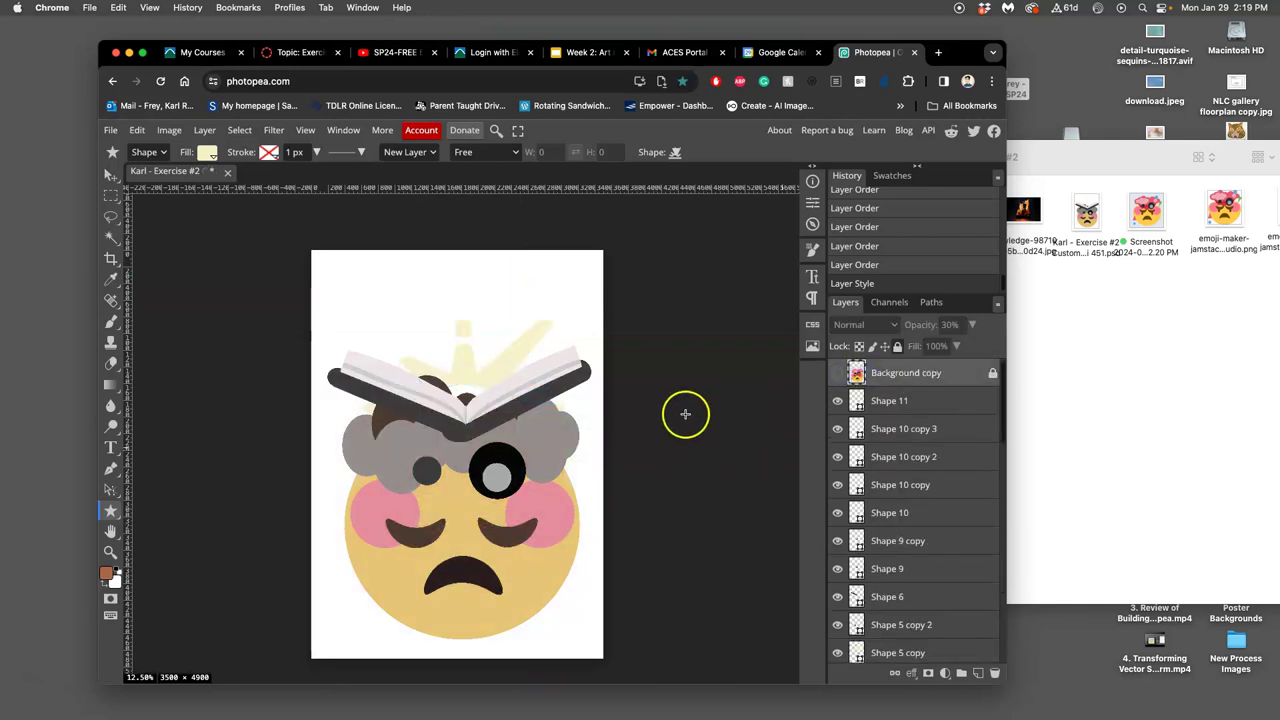
pyautogui.scroll(-1, 686, 414)
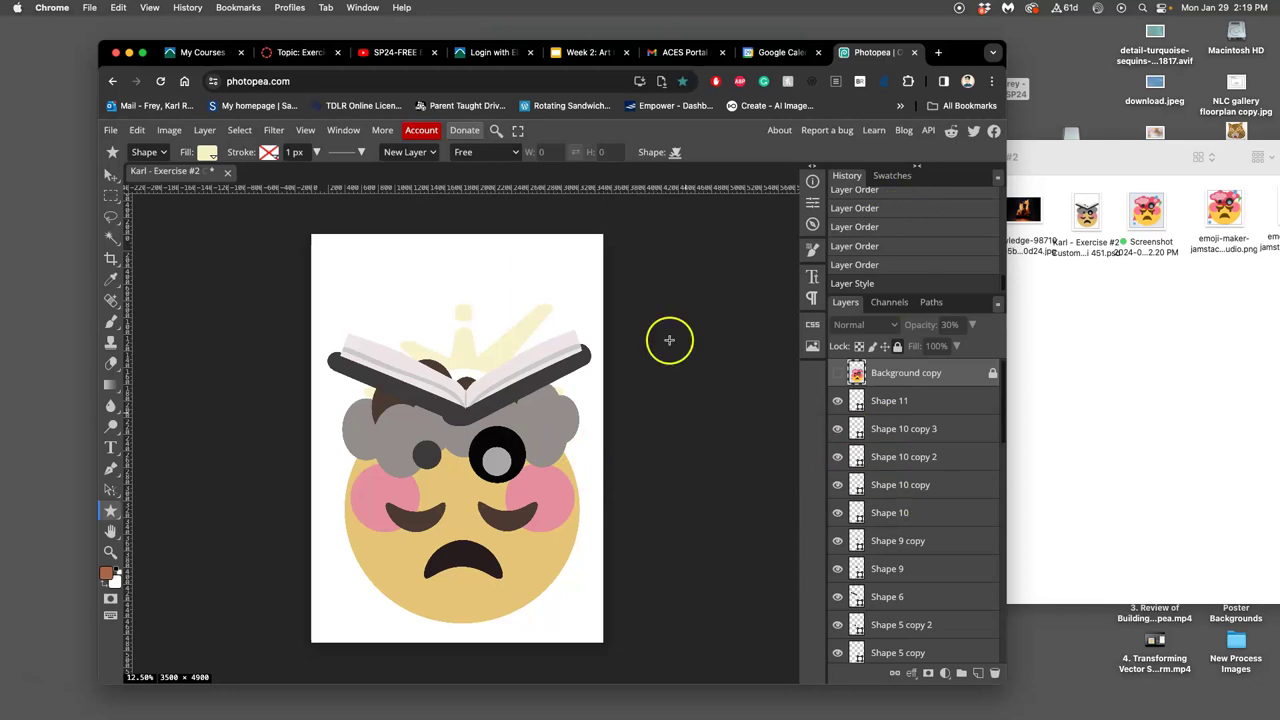
# Step: Draw a tall custom feather shape above the open book
pyautogui.rightClick(112, 511)
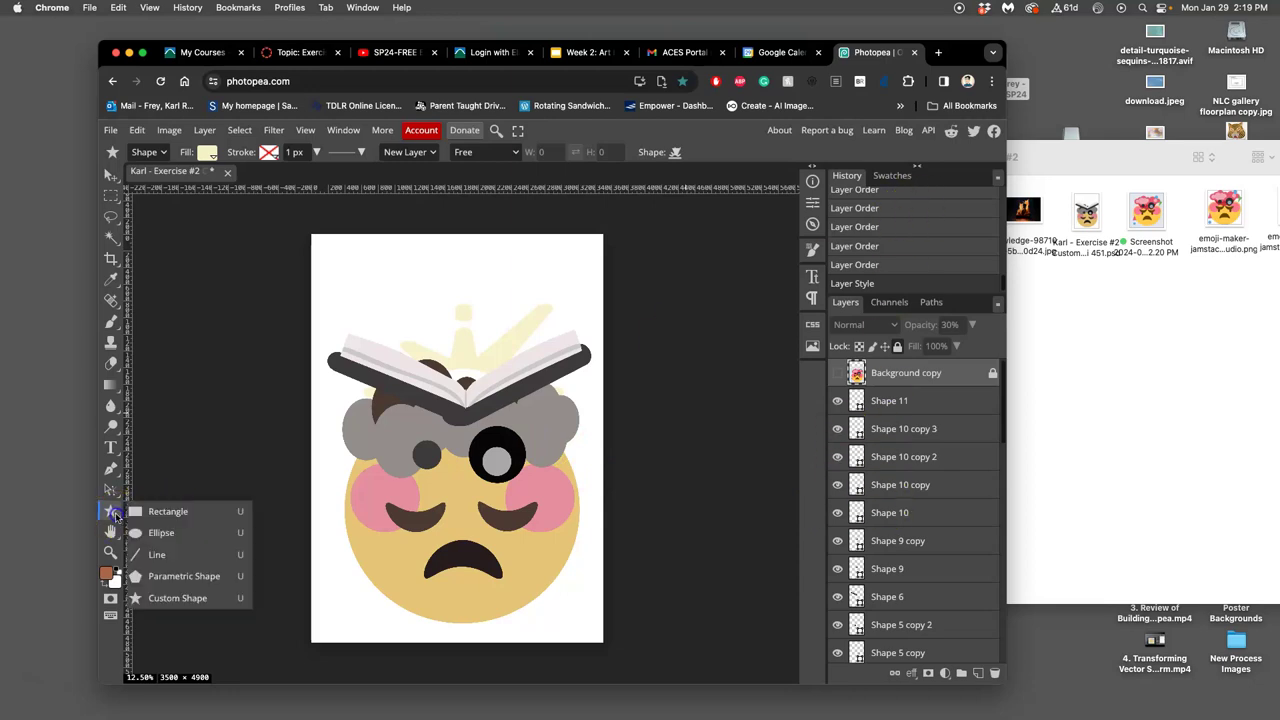
pyautogui.click(172, 599)
pyautogui.click(675, 152)
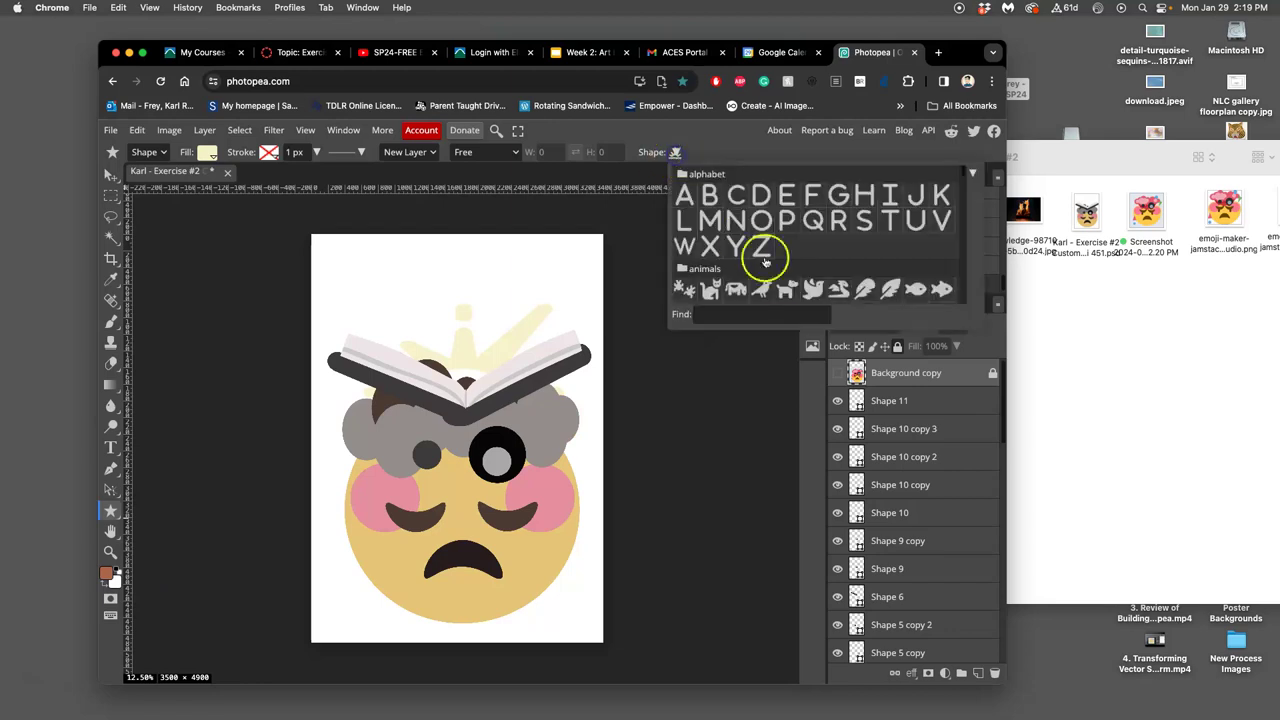
pyautogui.scroll(-2, 781, 287)
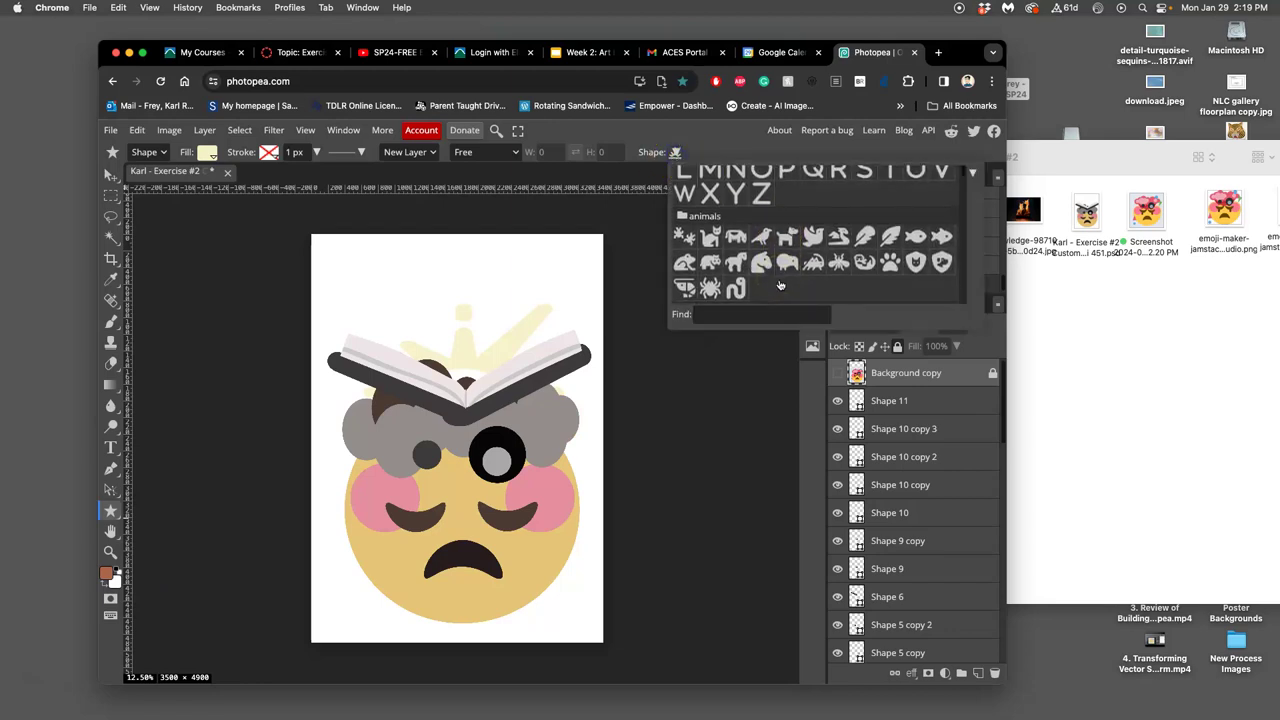
pyautogui.scroll(-1, 781, 285)
pyautogui.scroll(-4, 780, 285)
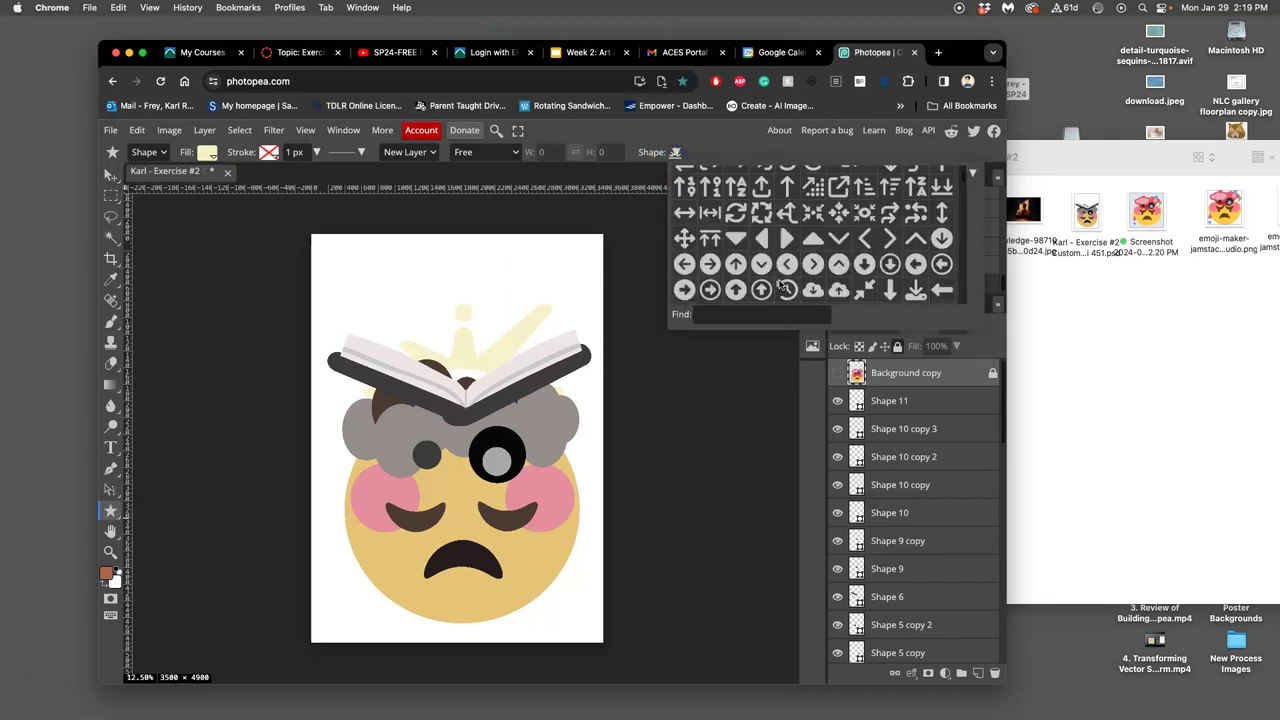
pyautogui.scroll(-5, 781, 287)
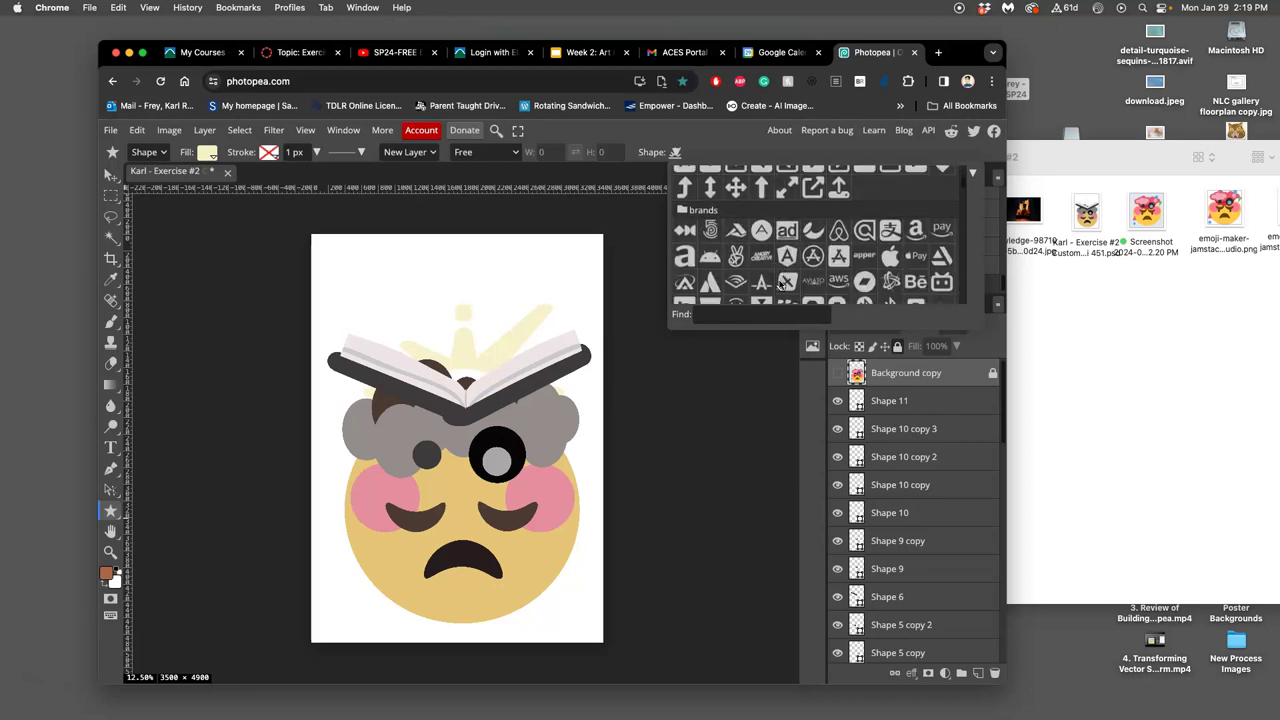
pyautogui.scroll(-1, 781, 285)
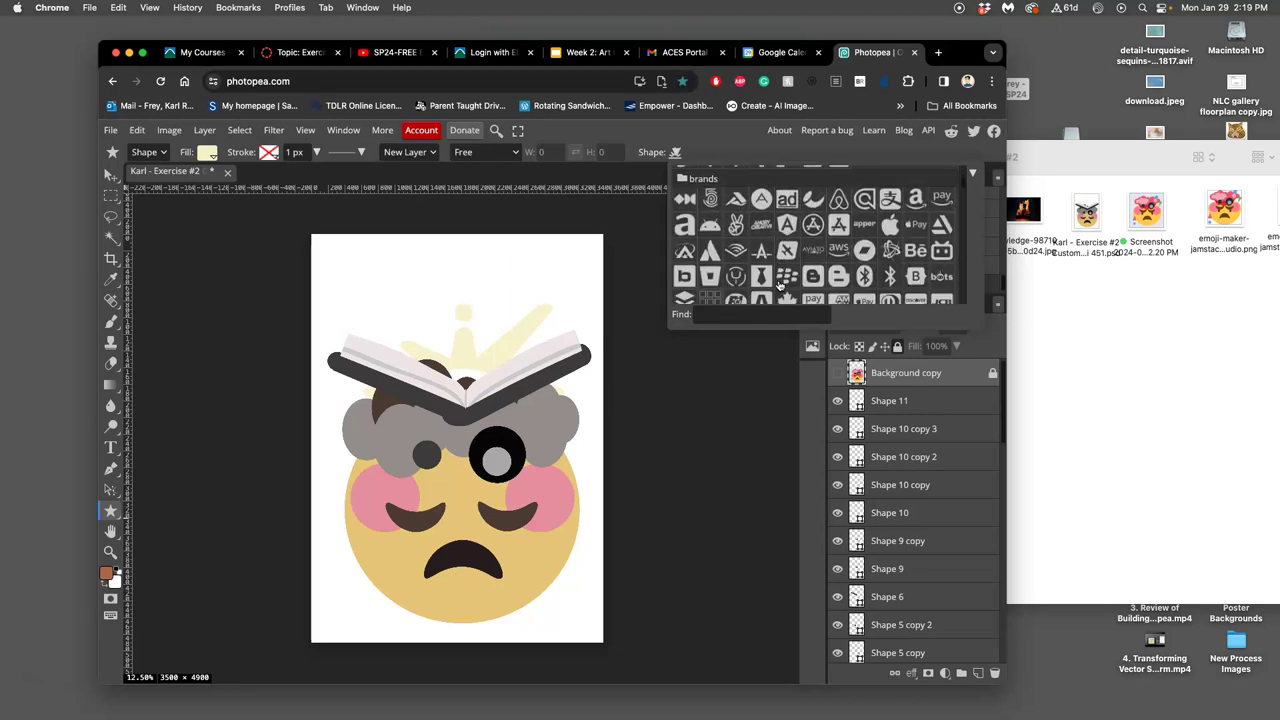
pyautogui.scroll(-6, 779, 286)
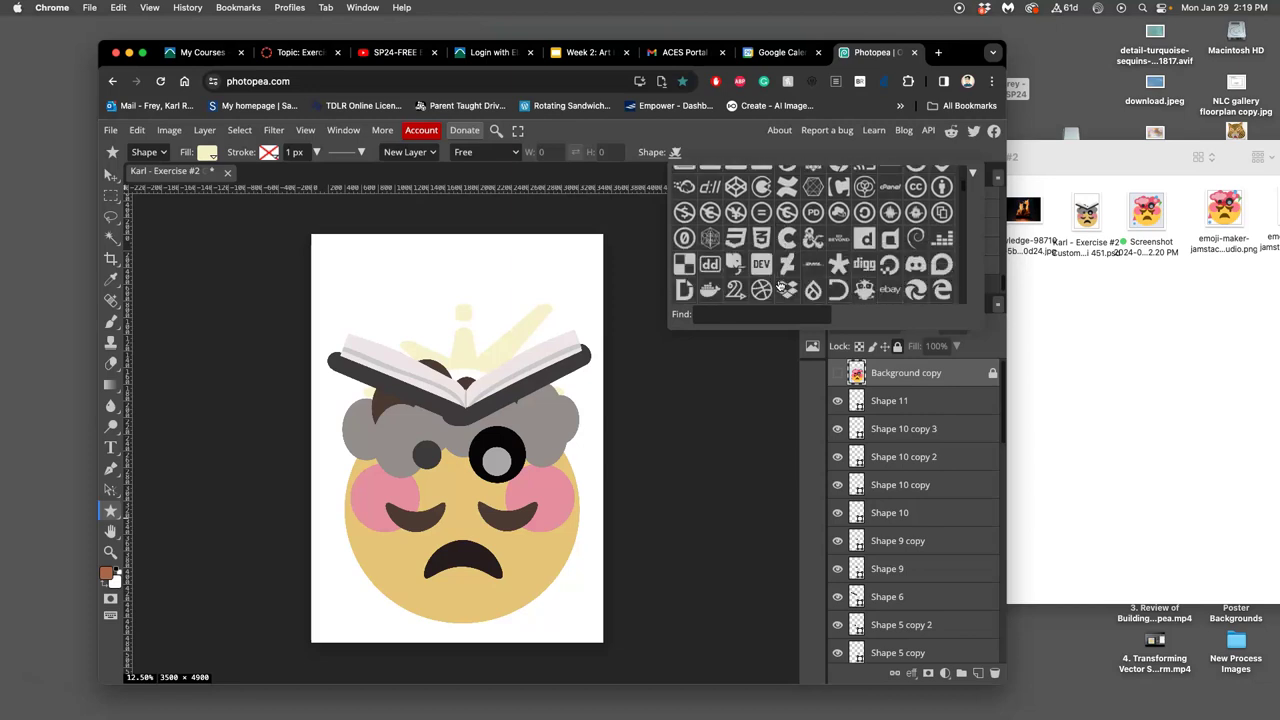
pyautogui.scroll(-1, 781, 286)
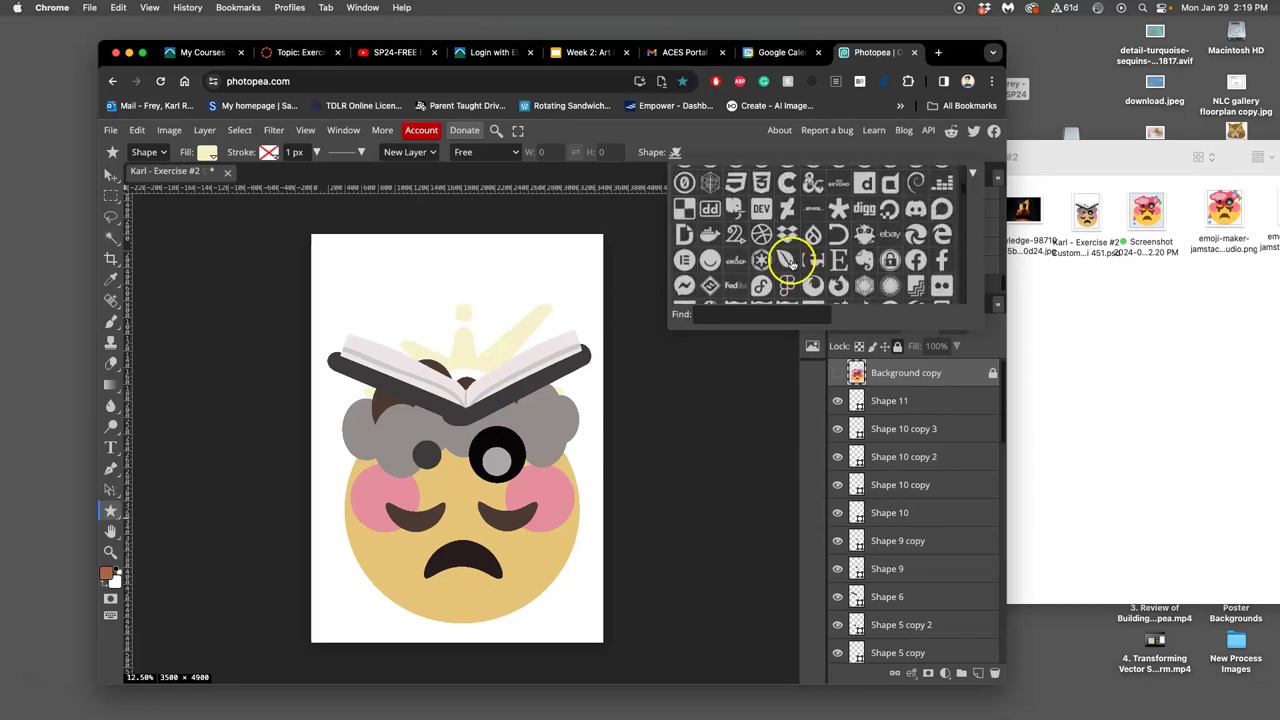
pyautogui.click(789, 260)
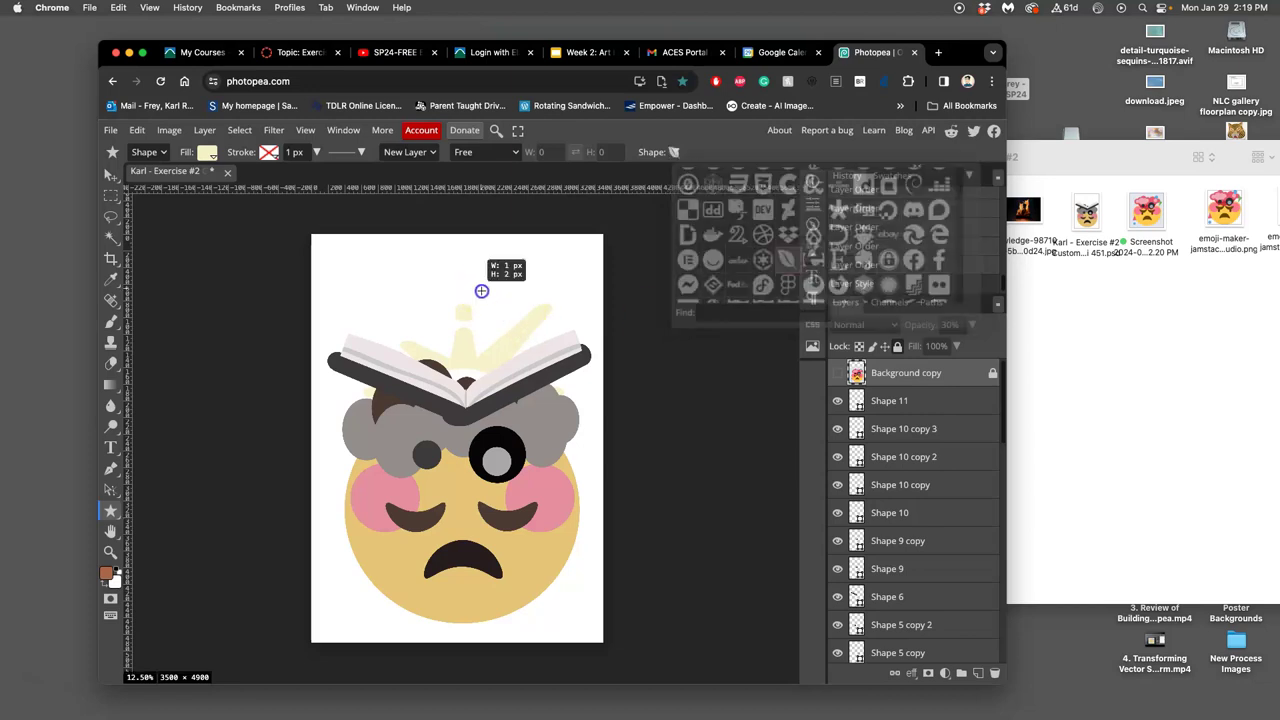
pyautogui.moveTo(482, 289); pyautogui.dragTo(533, 424)
# Step: Move the feather onto the centre of the book and fill it bright red
pyautogui.click(110, 174)
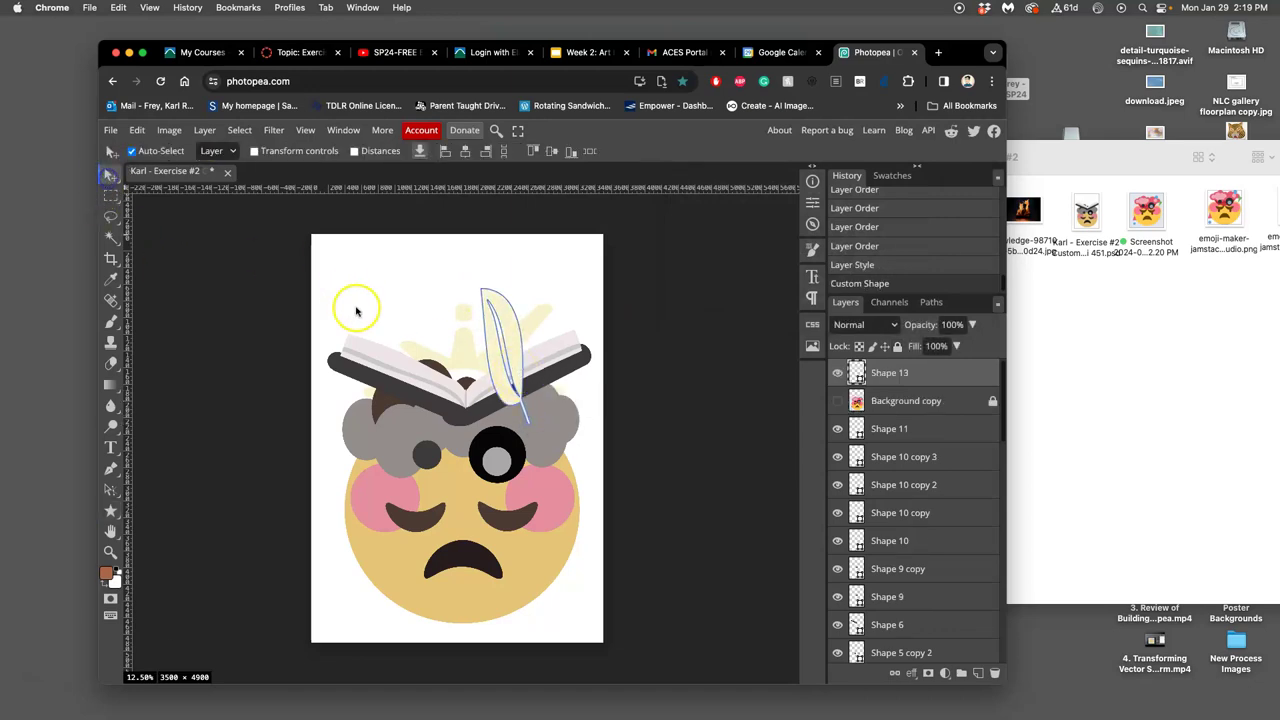
pyautogui.moveTo(499, 361); pyautogui.dragTo(430, 337)
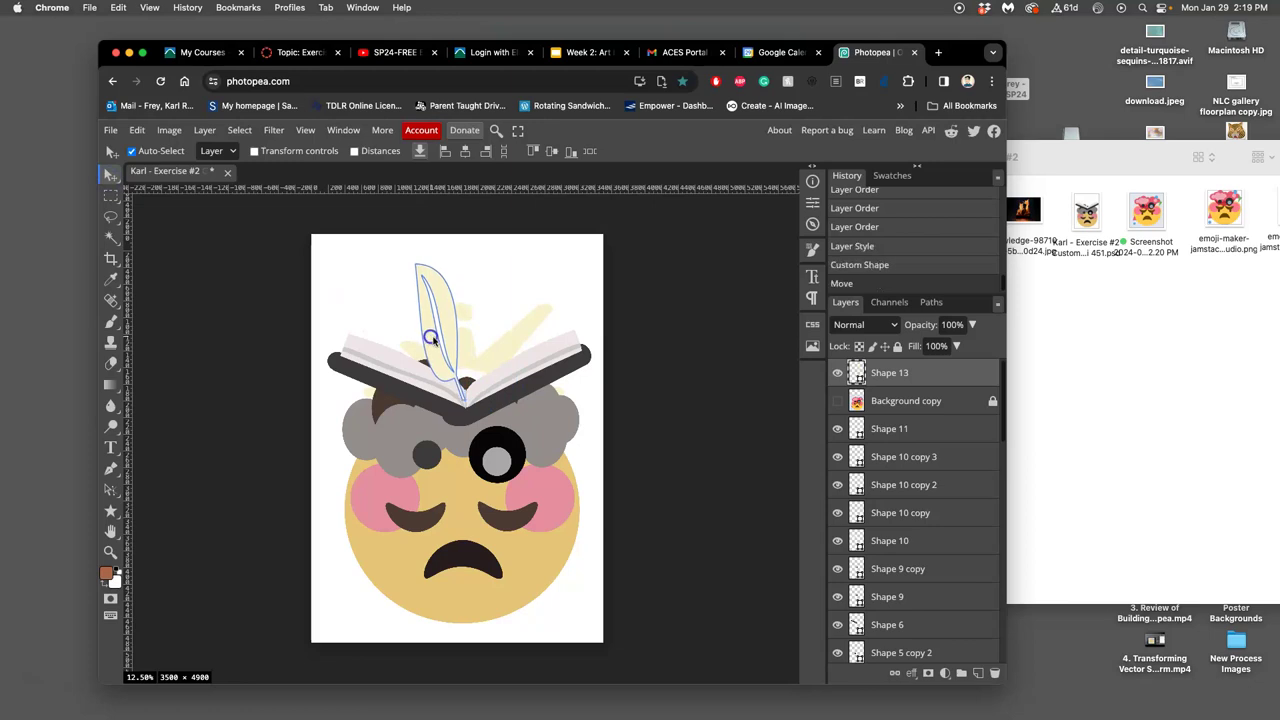
pyautogui.doubleClick(856, 372)
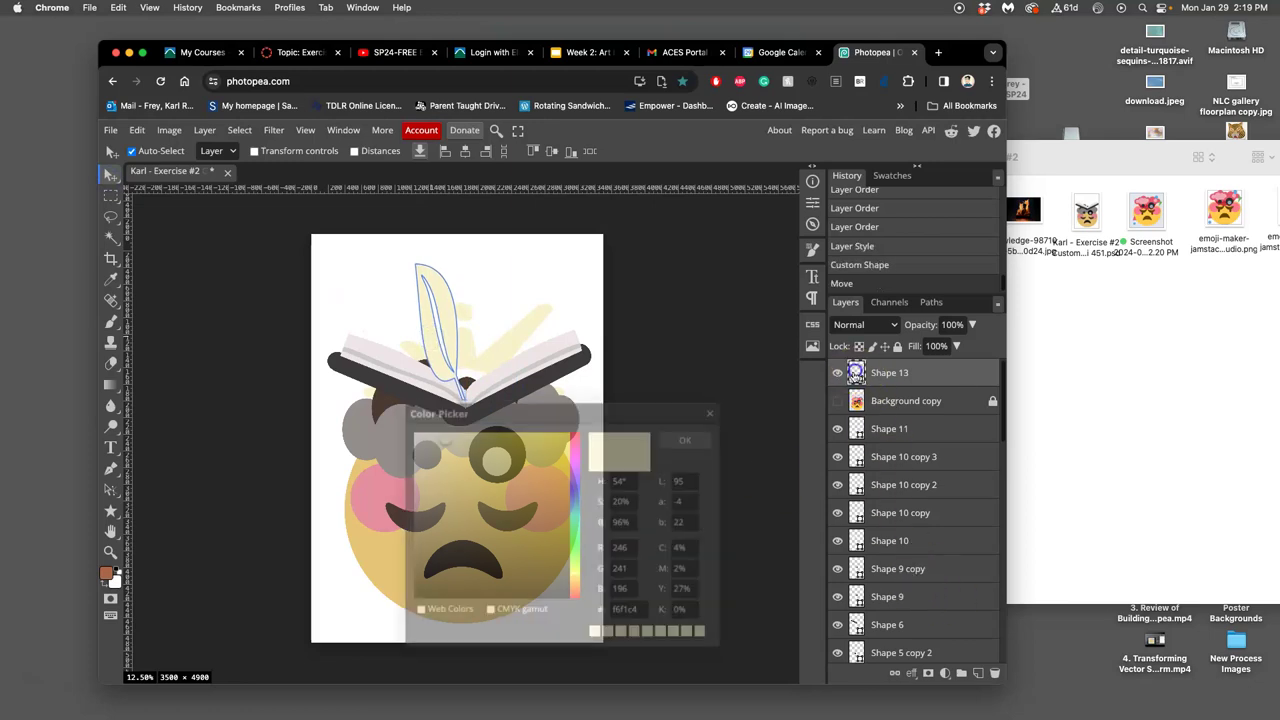
pyautogui.click(575, 597)
pyautogui.click(554, 440)
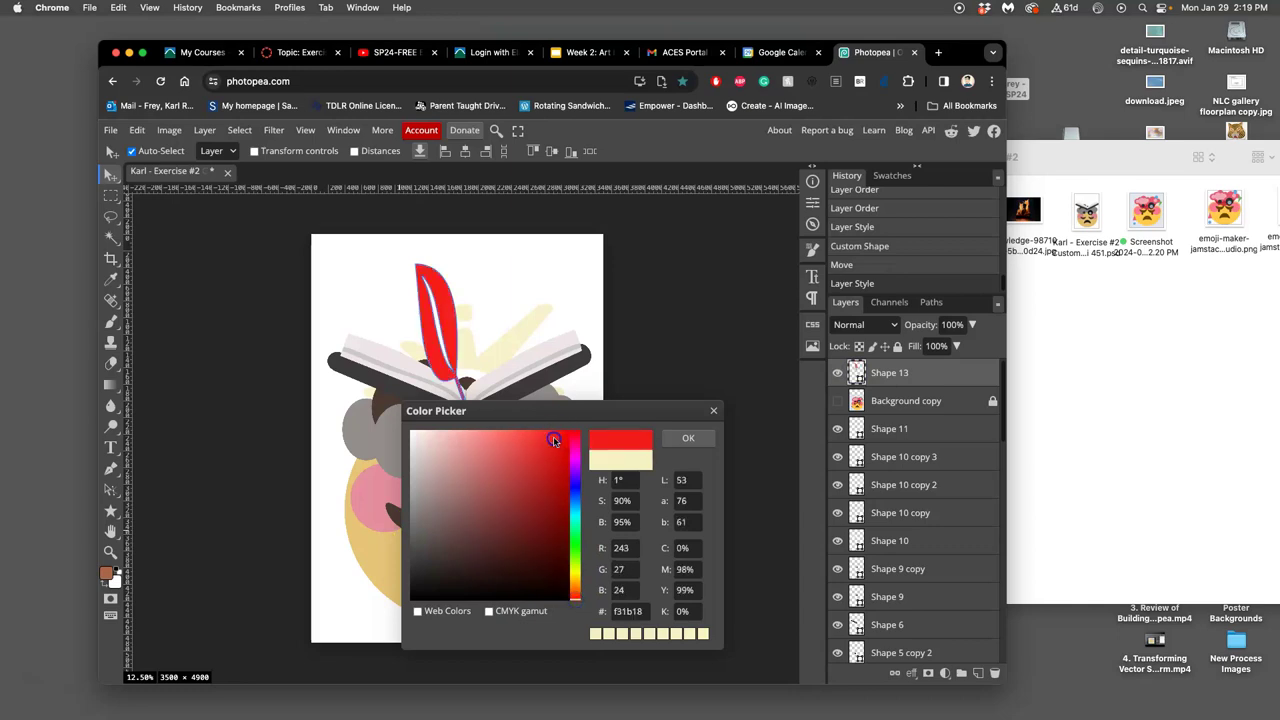
pyautogui.moveTo(549, 440)
pyautogui.mouseDown()
pyautogui.moveTo(533, 442)
pyautogui.moveTo(548, 467)
pyautogui.mouseUp()
pyautogui.click(686, 440)
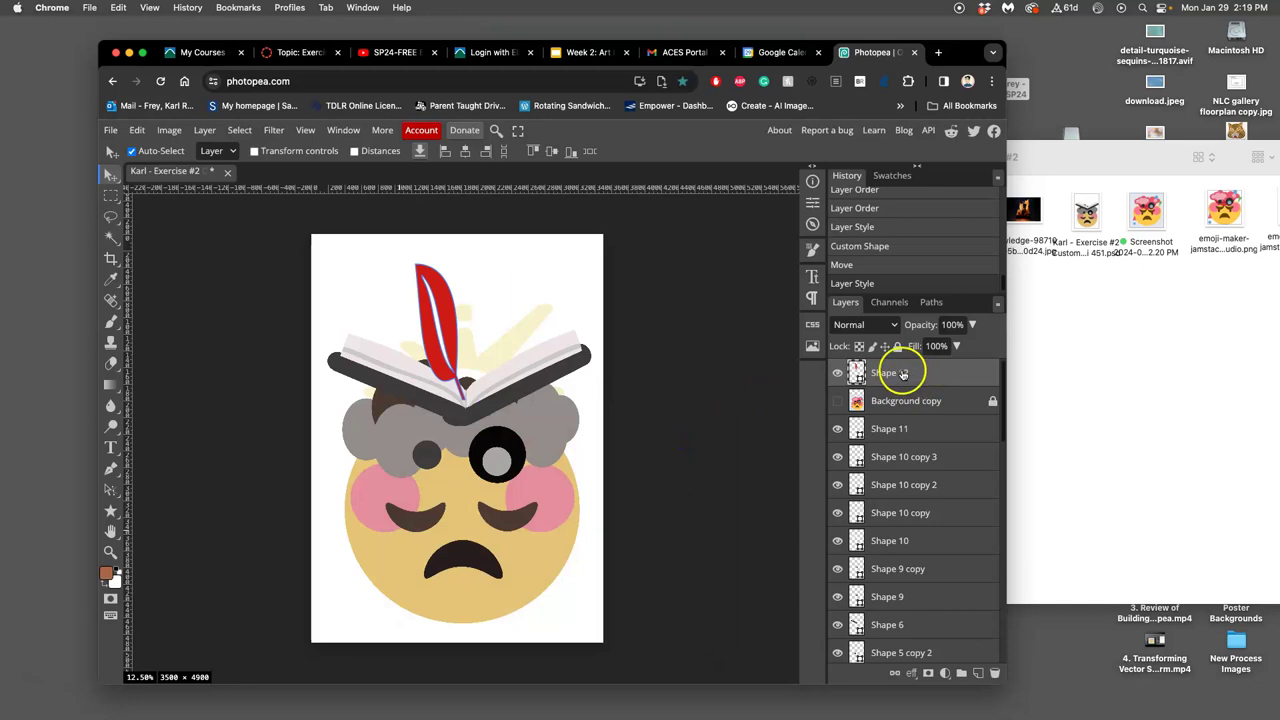
# Step: Send the red feather two layers down so it sits behind the book
pyautogui.press('super+bracketleft')
pyautogui.press('super+bracketleft')
pyautogui.press('super+bracketleft')
pyautogui.press('super+bracketleft')
pyautogui.press('super+bracketleft')
pyautogui.press('super+bracketleft')
pyautogui.press('super+bracketleft')
pyautogui.press('super+bracketleft')
pyautogui.press('super+bracketleft')
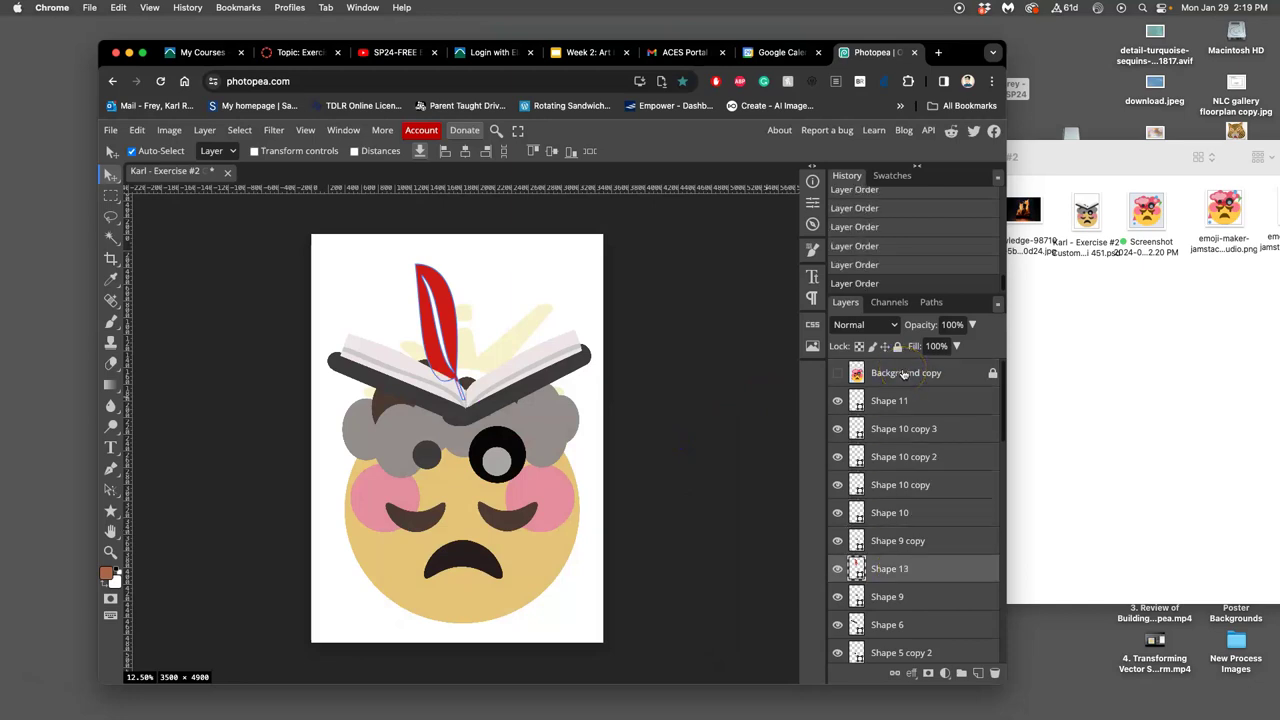
pyautogui.press('super+bracketleft')
pyautogui.press('super+bracketleft')
pyautogui.press('super+bracketleft')
pyautogui.press('super+bracketleft')
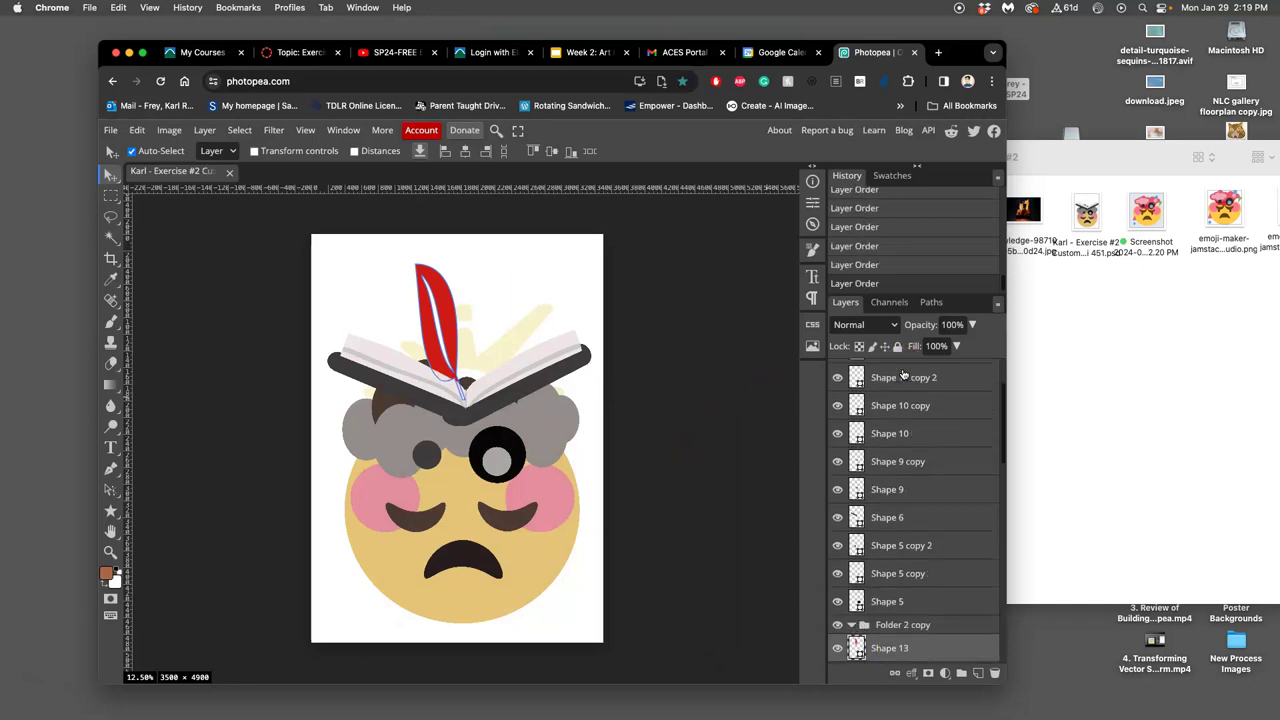
pyautogui.click(670, 402)
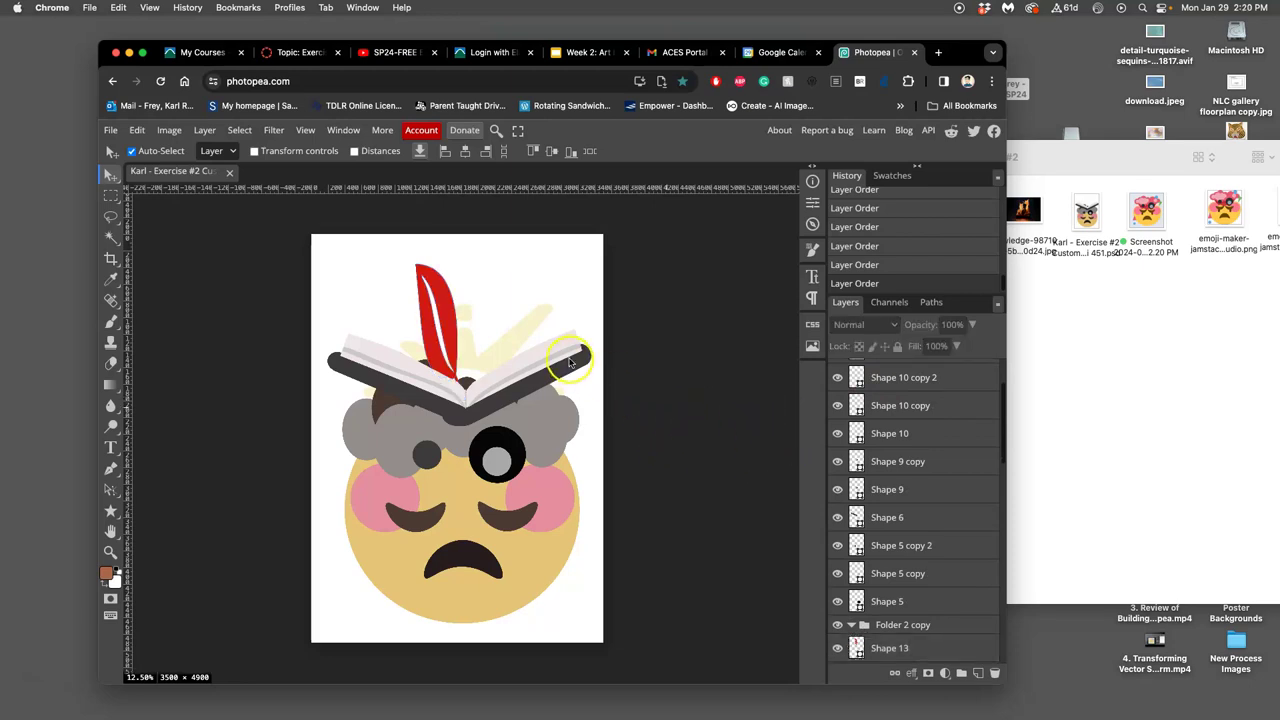
pyautogui.hotkey('ctrl', 't')
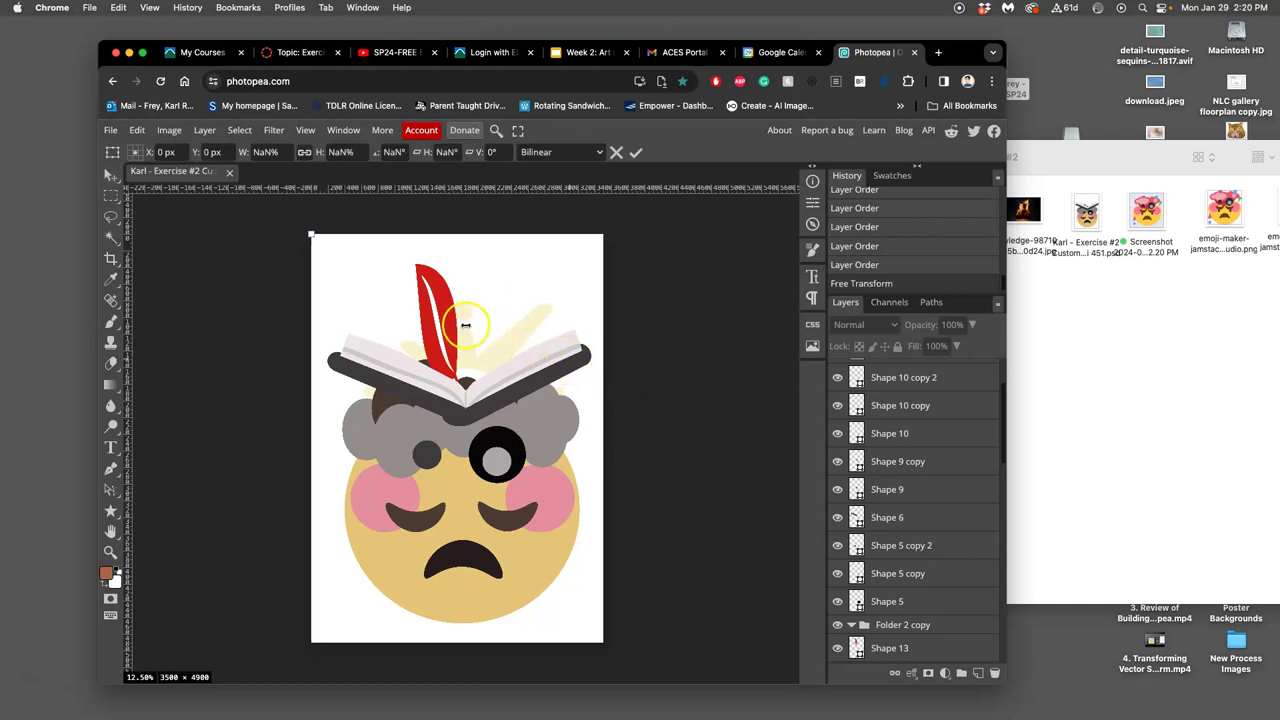
pyautogui.click(111, 173)
pyautogui.click(450, 318)
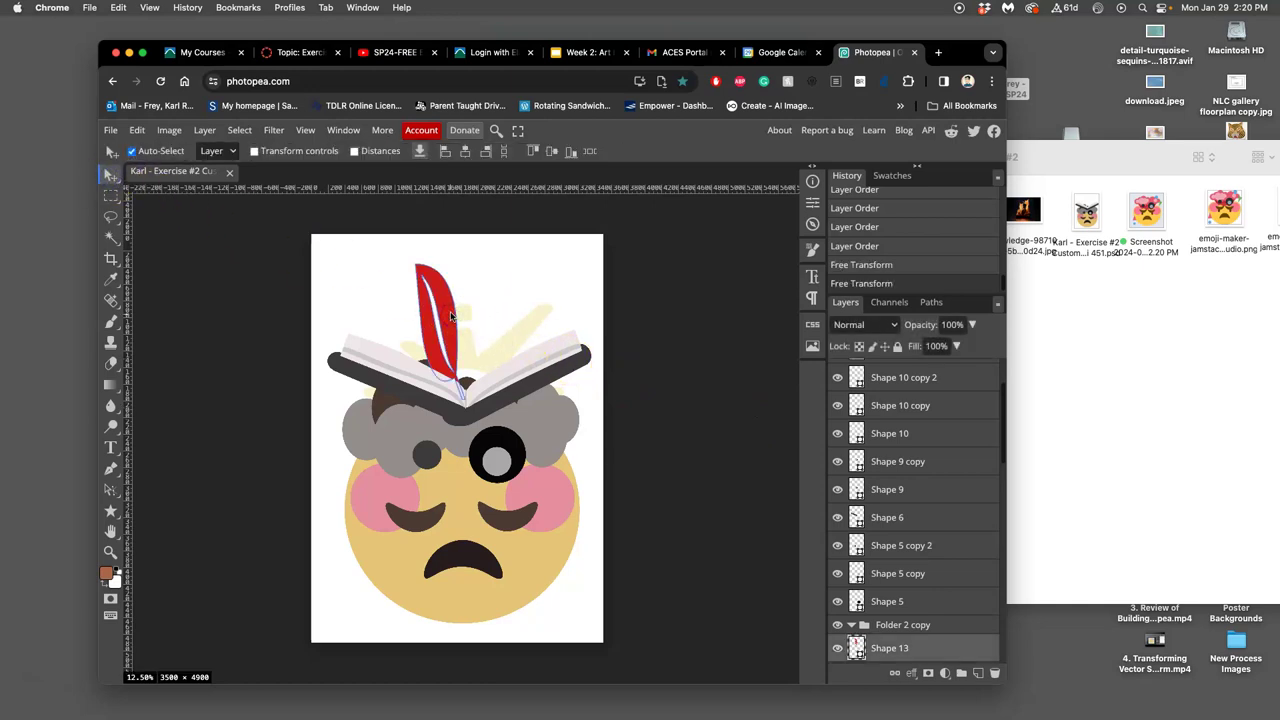
# Step: Warp the feather's left edge into a curved, leaning flame-like quill
pyautogui.hotkey('ctrl', 't')
pyautogui.rightClick(451, 316)
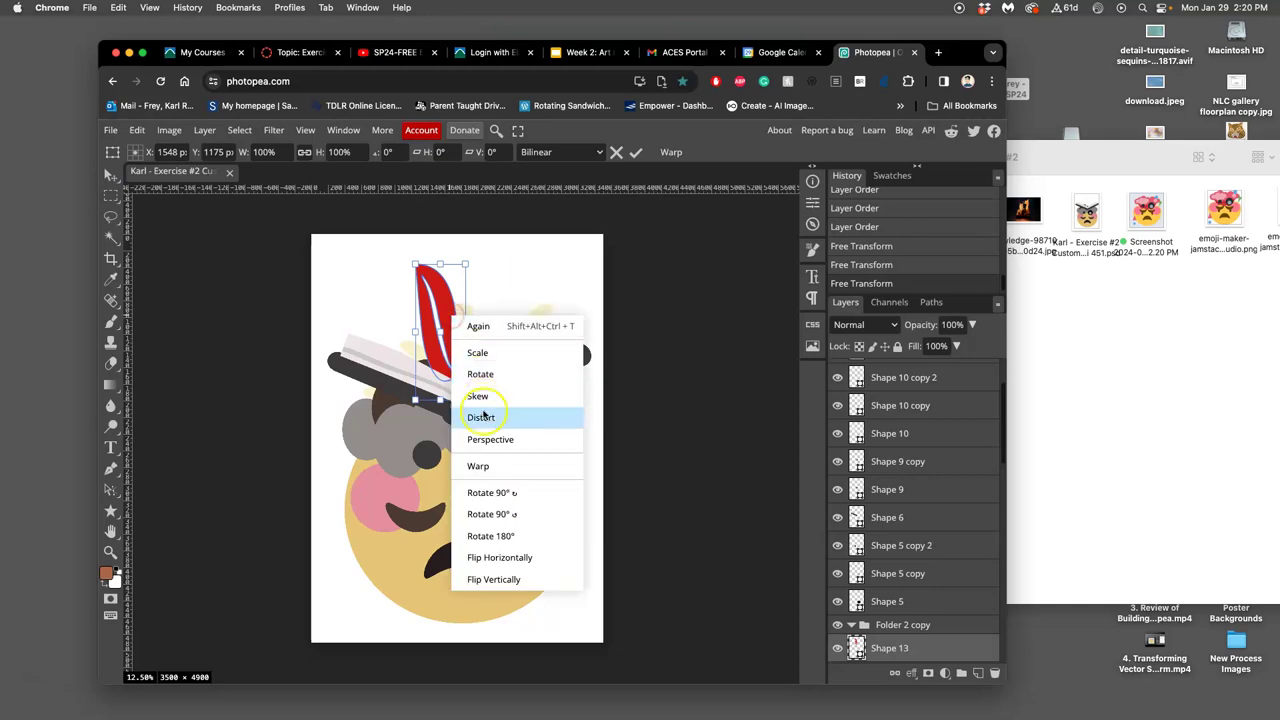
pyautogui.click(490, 462)
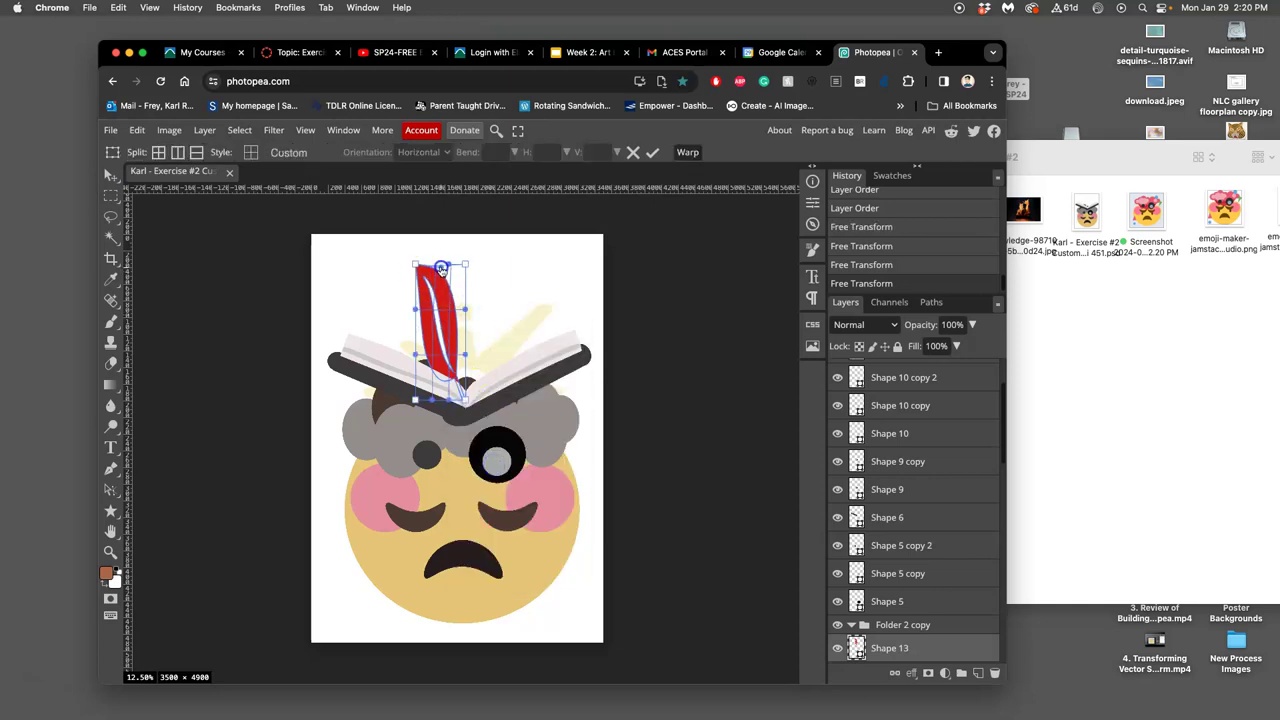
pyautogui.moveTo(448, 293); pyautogui.dragTo(425, 361)
pyautogui.click(482, 365)
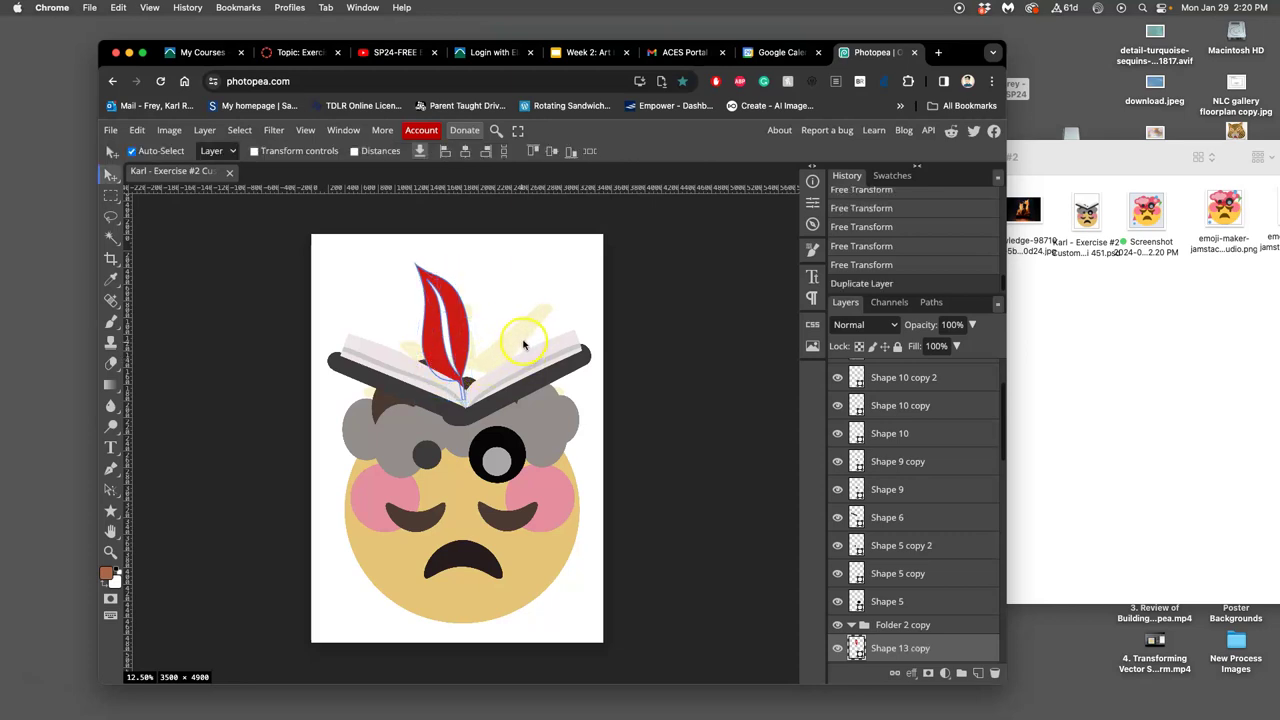
# Step: Place the feather copy to the right, flipped horizontally and scaled to about 67%
pyautogui.moveTo(466, 328); pyautogui.dragTo(514, 325)
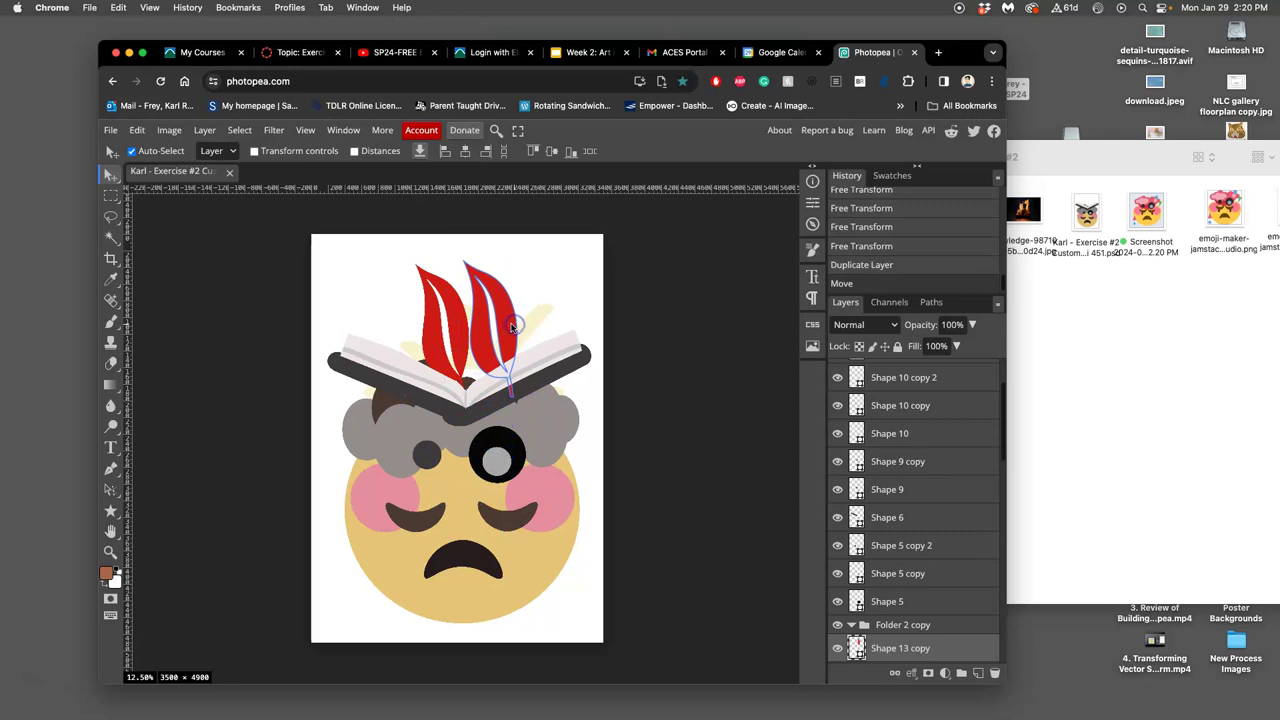
pyautogui.press('super+t')
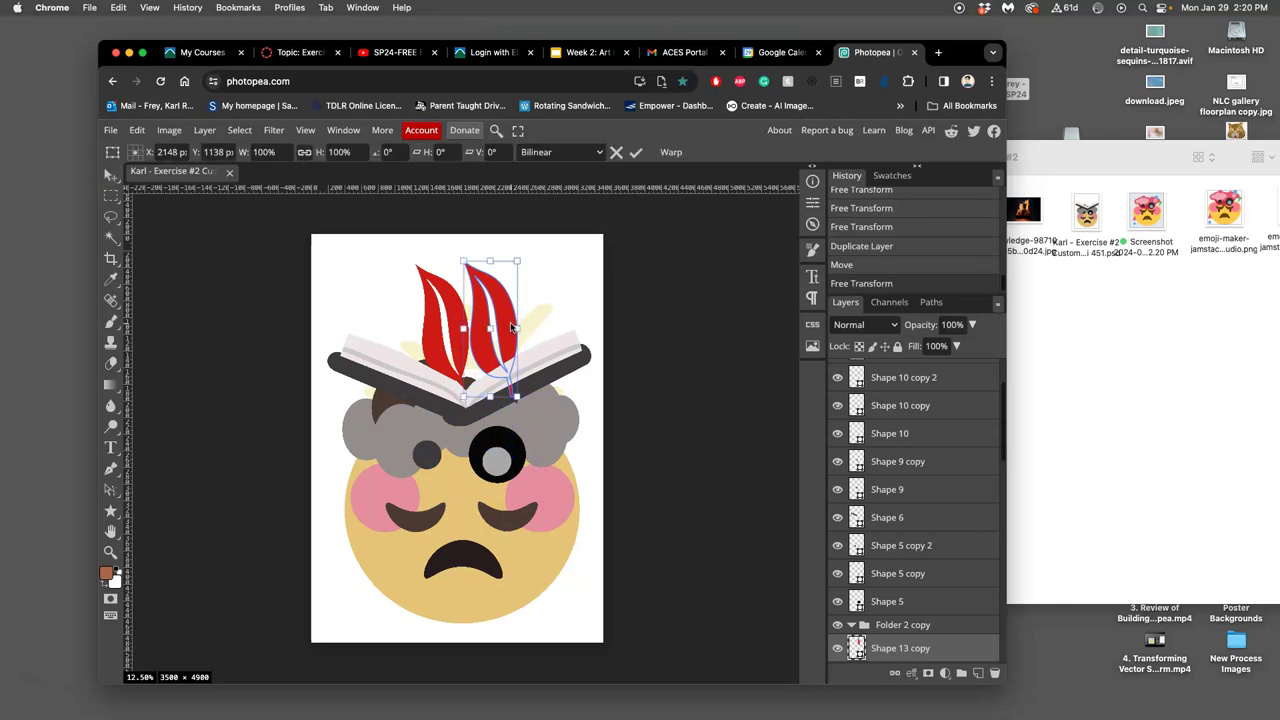
pyautogui.rightClick(507, 316)
pyautogui.click(568, 562)
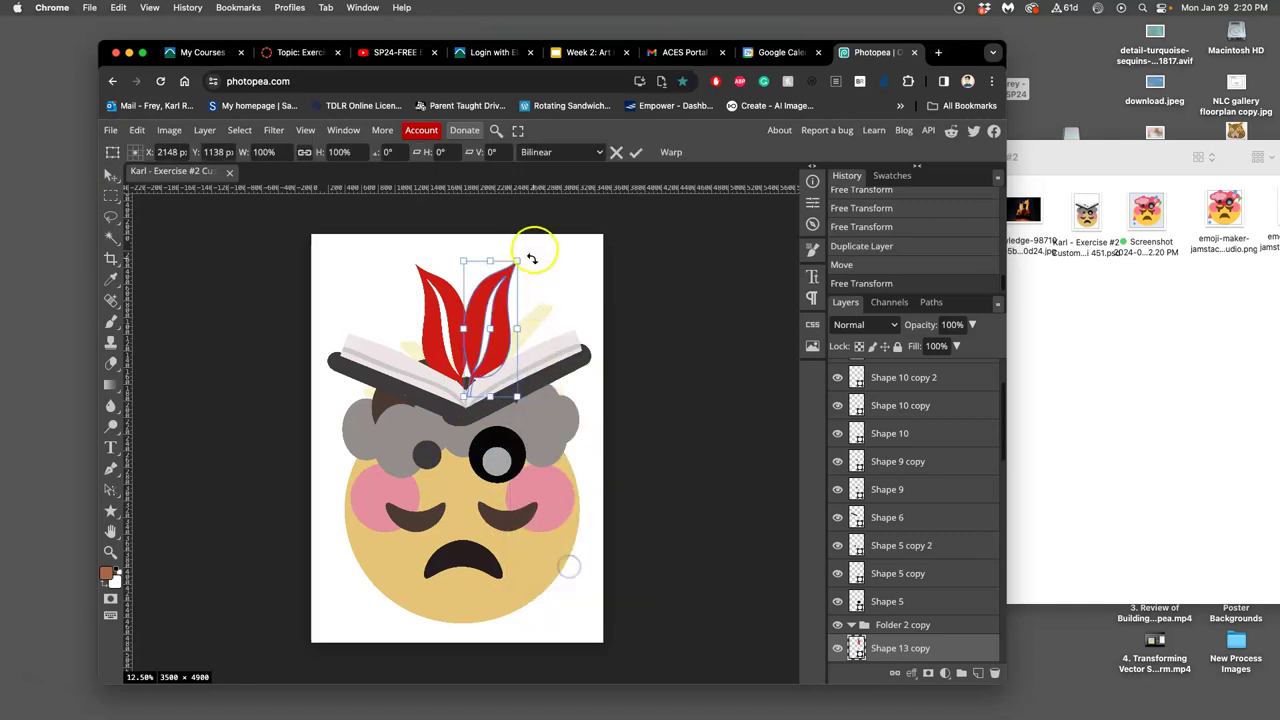
pyautogui.moveTo(516, 262); pyautogui.dragTo(490, 304)
pyautogui.moveTo(486, 366); pyautogui.dragTo(487, 364)
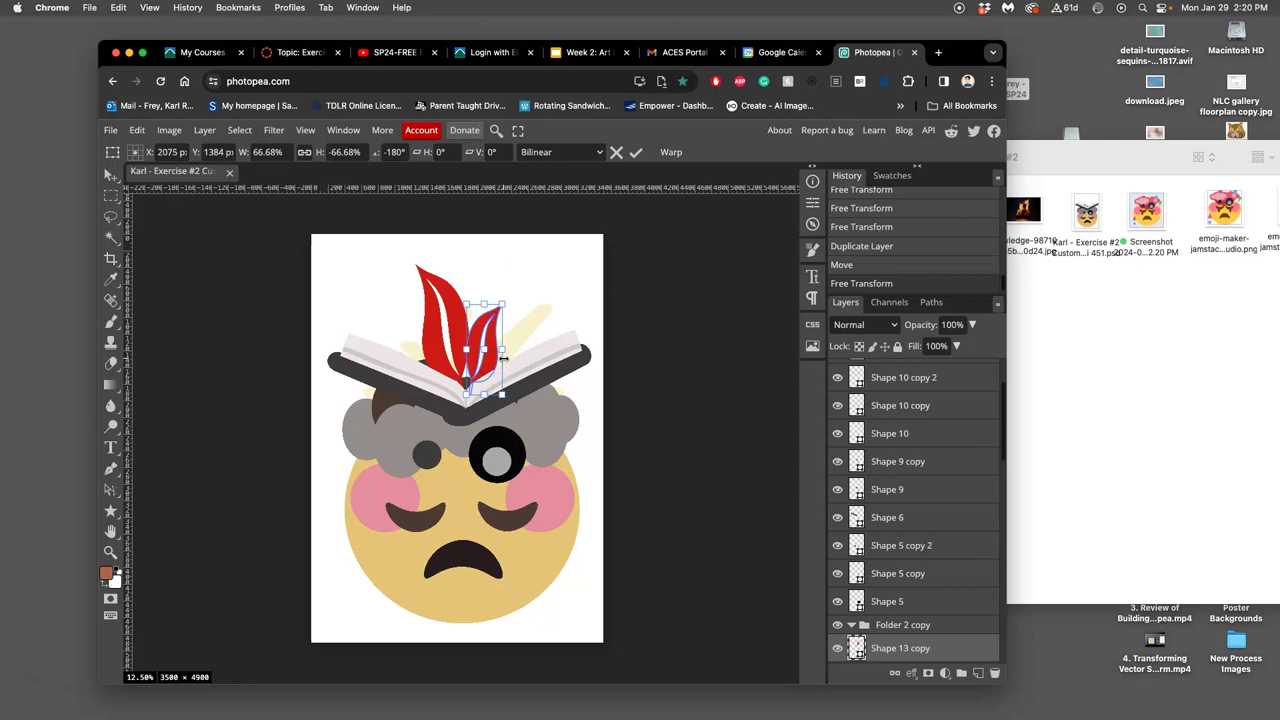
pyautogui.press('Return')
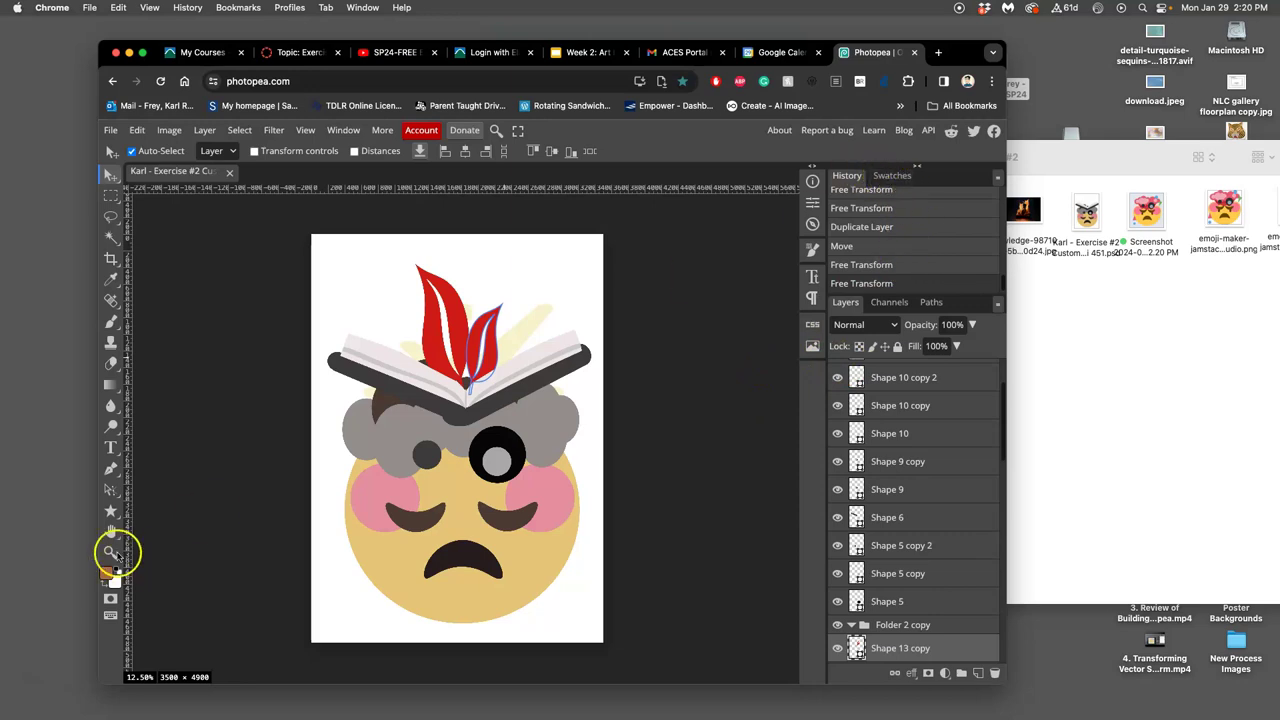
# Step: Draw the bird custom shape at the page's top-left as a new flame
pyautogui.rightClick(112, 510)
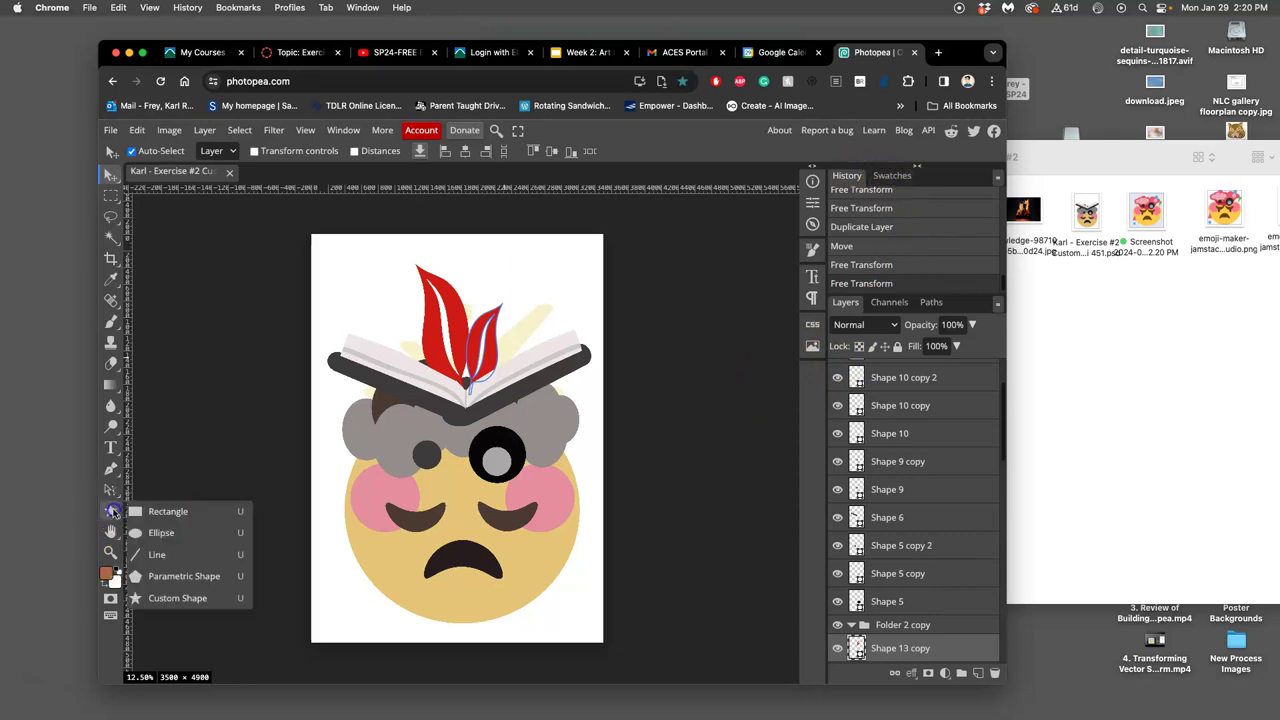
pyautogui.click(189, 594)
pyautogui.click(674, 152)
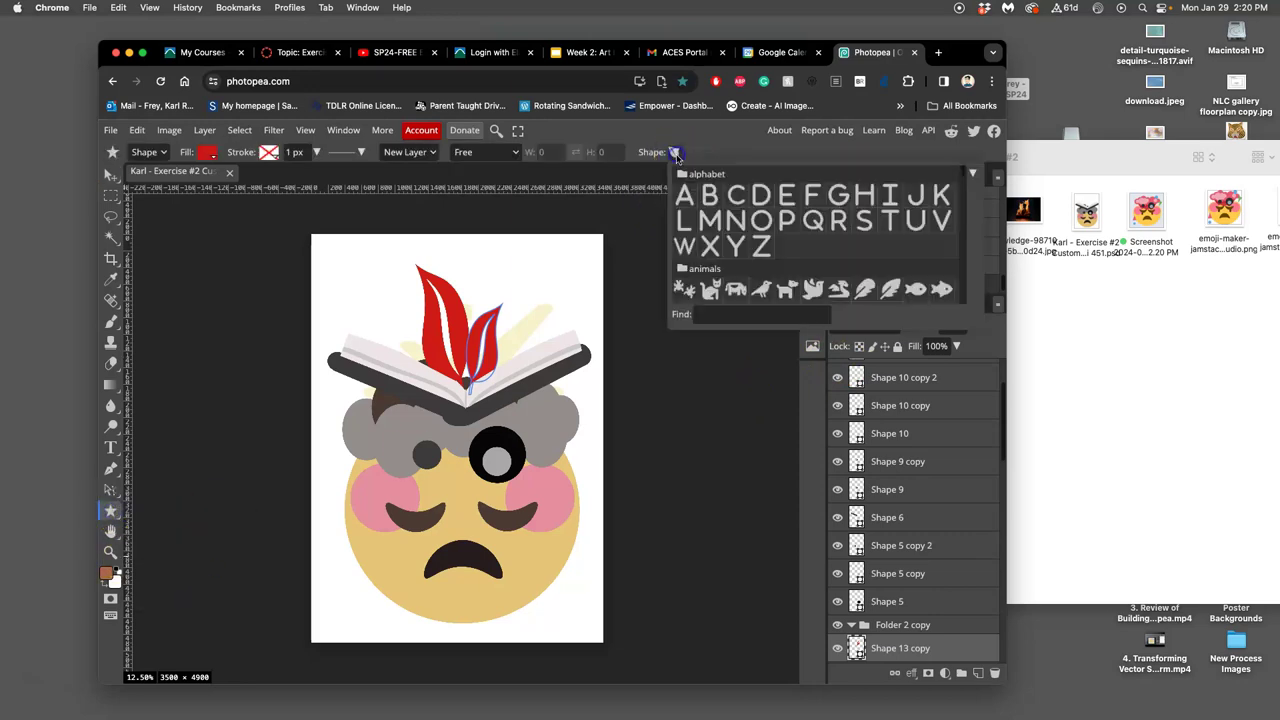
pyautogui.scroll(-2, 811, 289)
pyautogui.scroll(-10, 811, 288)
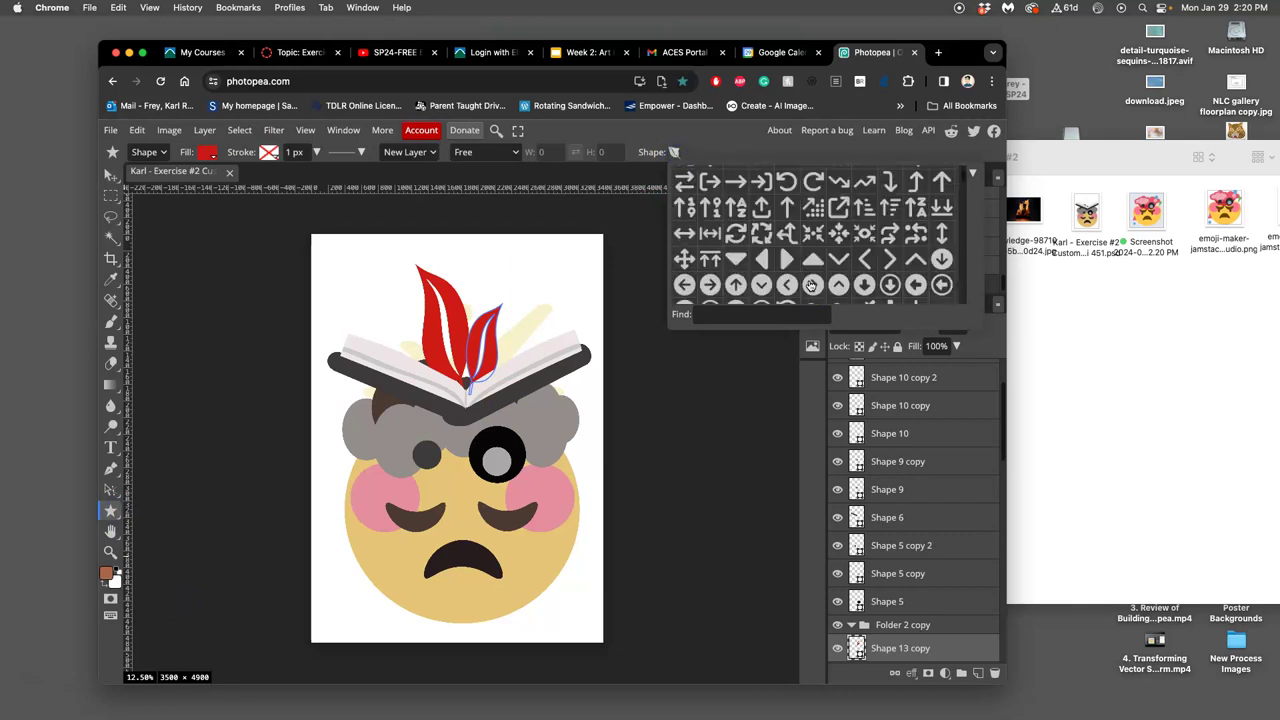
pyautogui.scroll(-10, 811, 287)
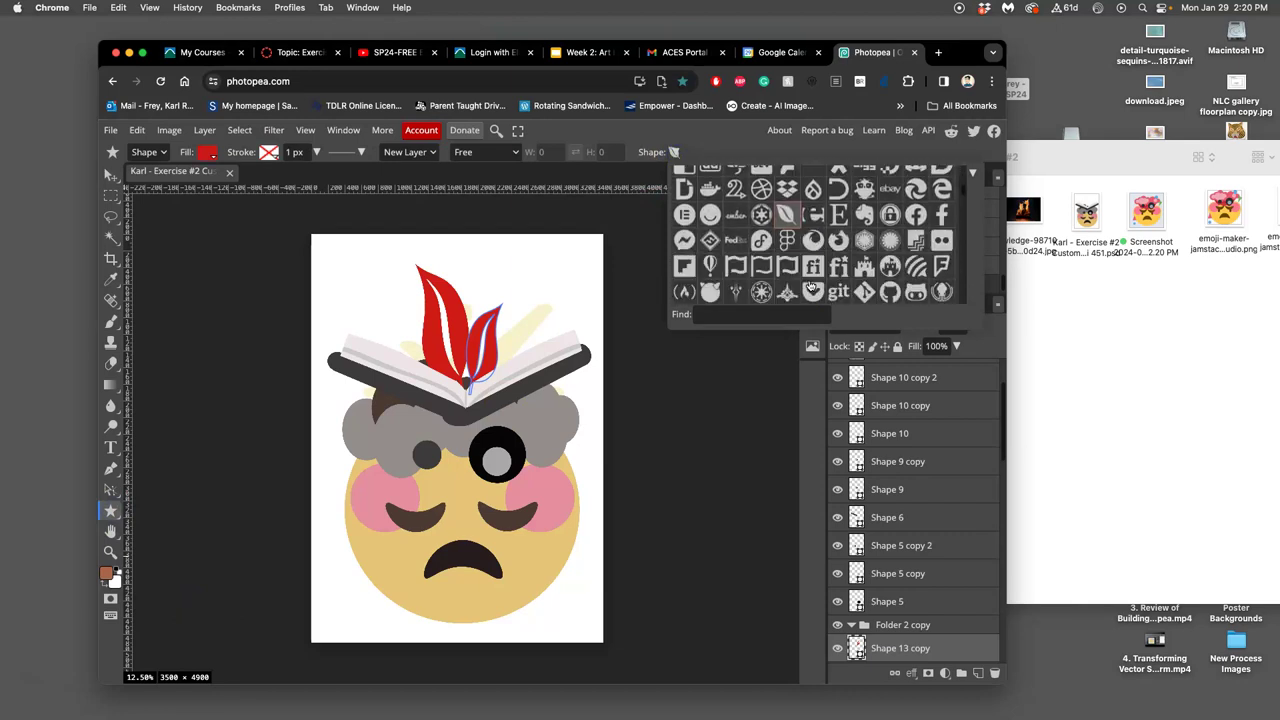
pyautogui.scroll(-2, 811, 286)
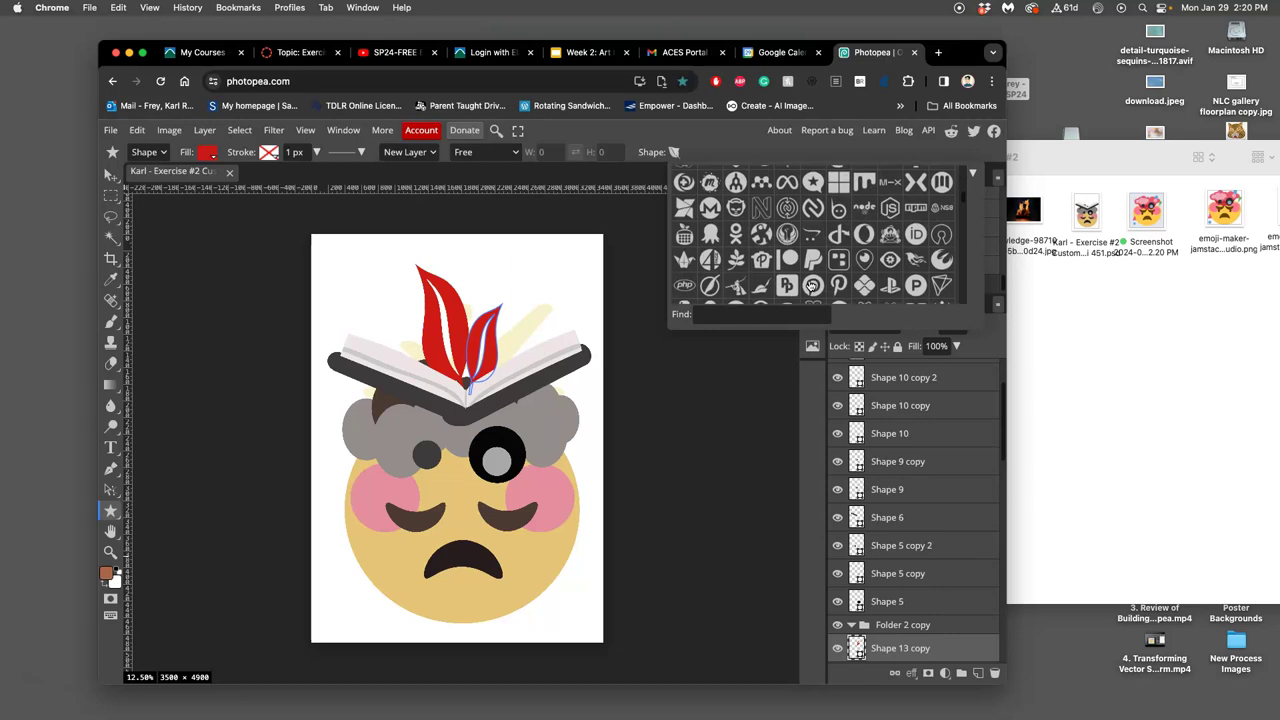
pyautogui.scroll(-1, 811, 286)
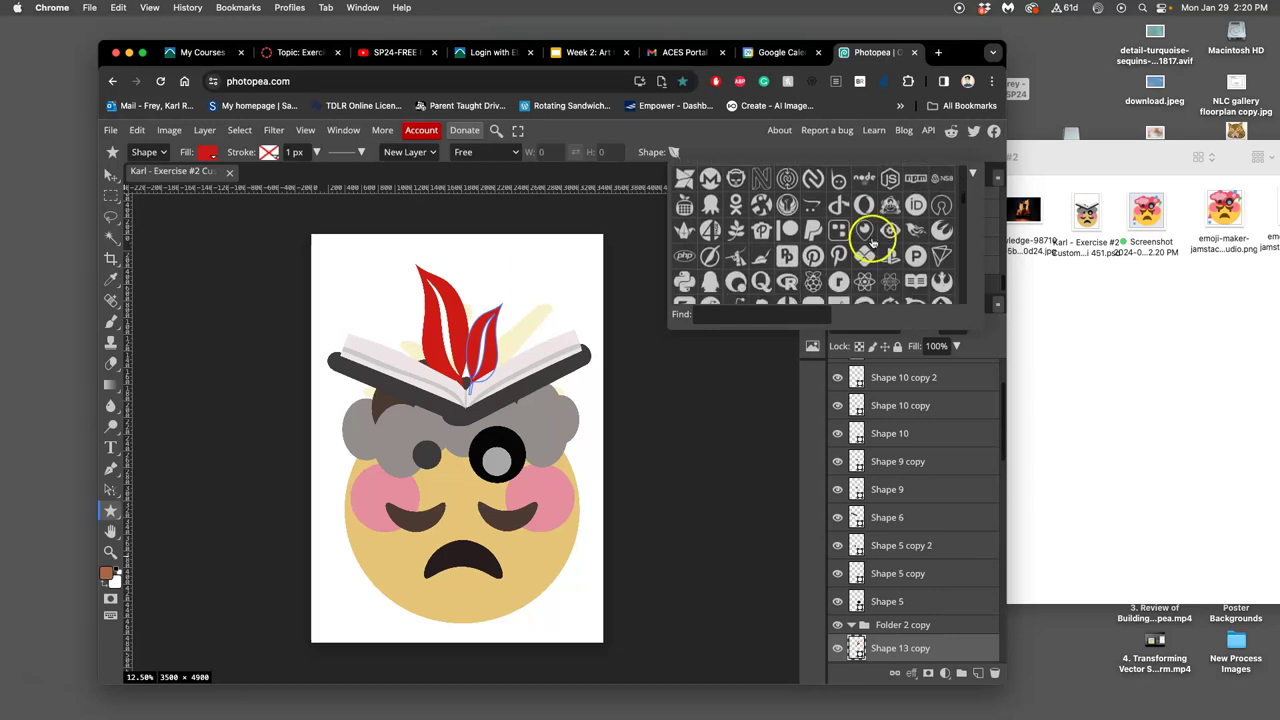
pyautogui.click(918, 232)
pyautogui.moveTo(318, 268); pyautogui.dragTo(490, 373)
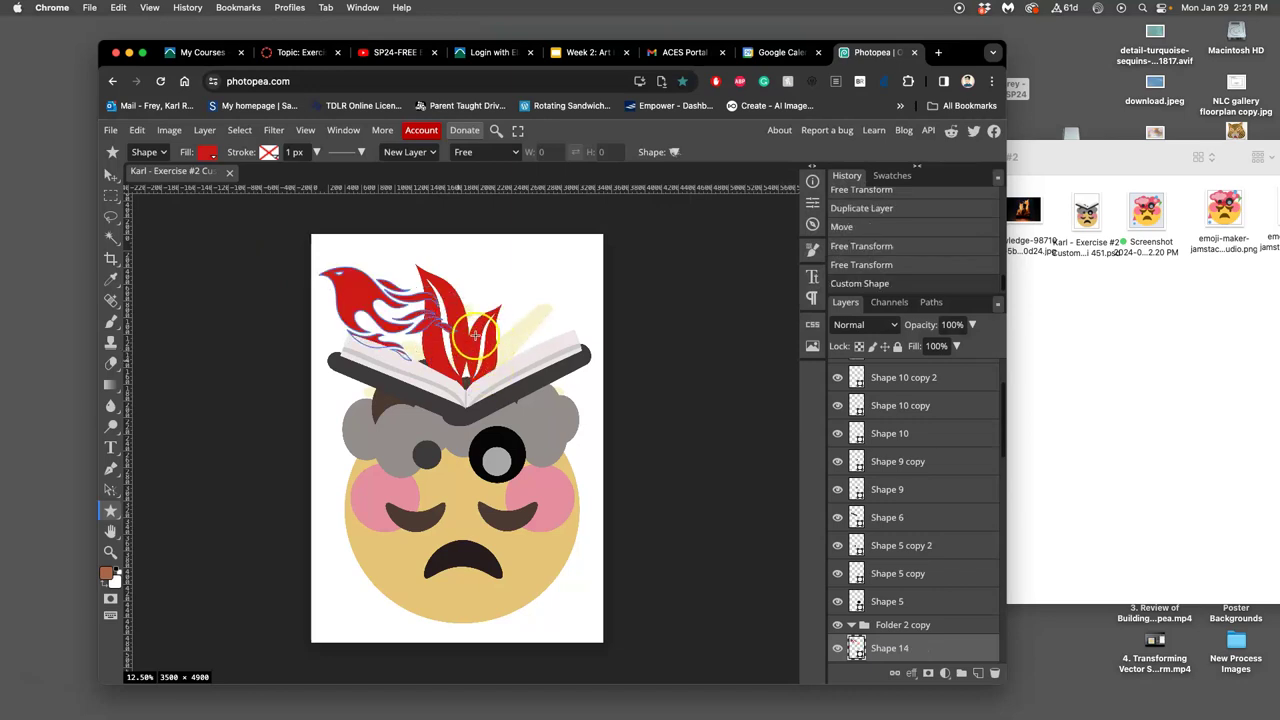
# Step: Rotate the new flame to about -135°, stretch it taller, and set it over the book
pyautogui.press('alt+super+t')
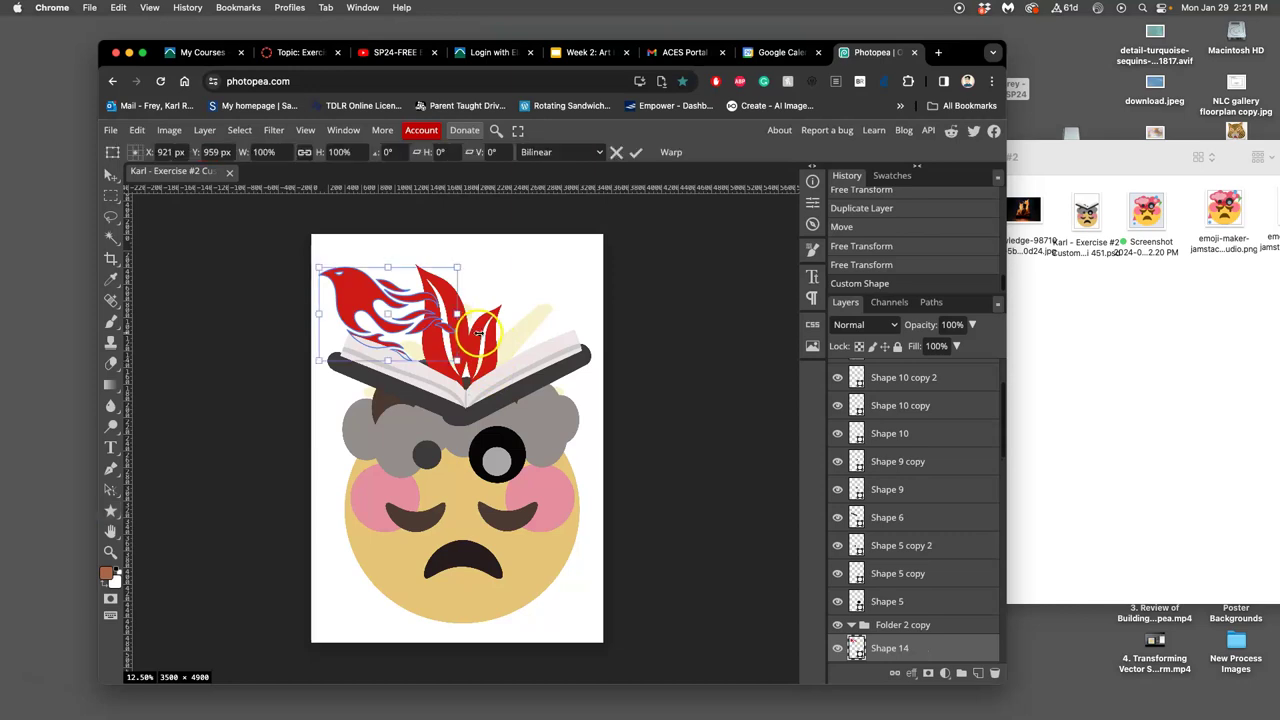
pyautogui.moveTo(471, 254); pyautogui.dragTo(274, 274)
pyautogui.moveTo(395, 352); pyautogui.dragTo(469, 367)
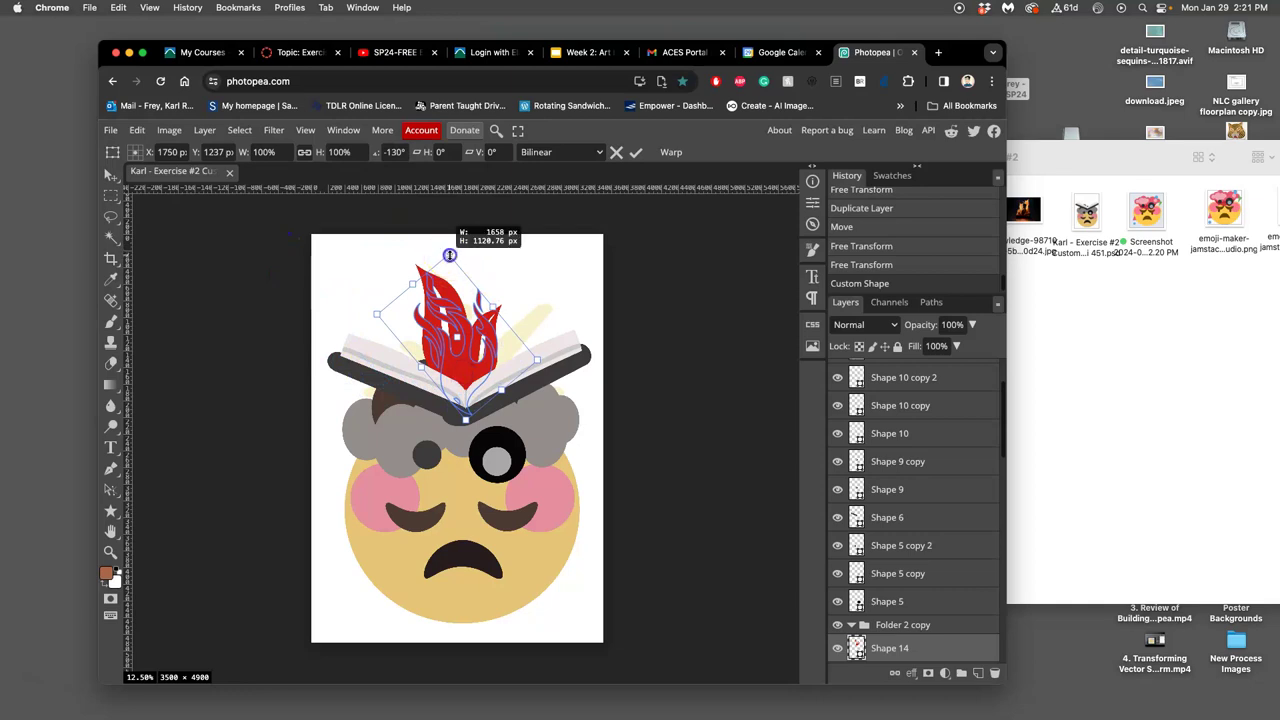
pyautogui.moveTo(451, 254); pyautogui.dragTo(485, 200)
pyautogui.moveTo(351, 301); pyautogui.dragTo(298, 323)
pyautogui.click(415, 465)
pyautogui.moveTo(413, 467); pyautogui.dragTo(426, 480)
pyautogui.moveTo(481, 357); pyautogui.dragTo(492, 370)
# Step: Commit the flame and restack Shape 14 just above Layer 1
pyautogui.press('Return')
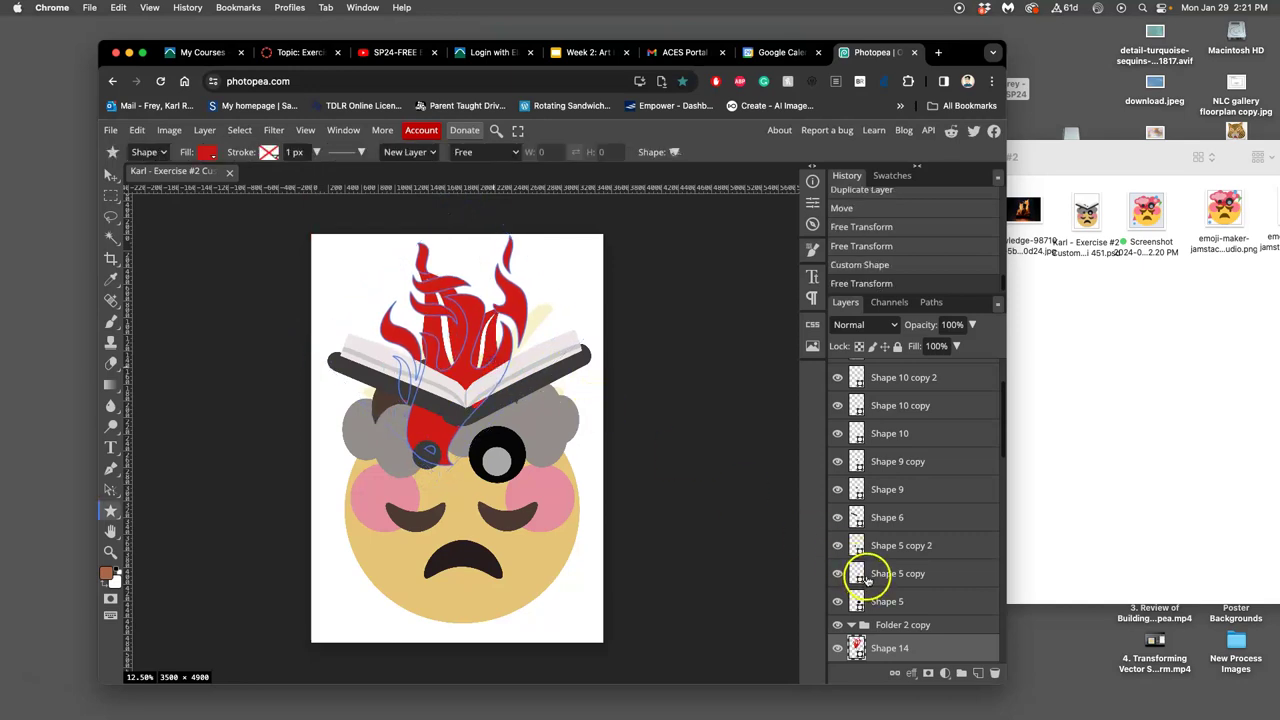
pyautogui.hotkey('ctrl', '[')
pyautogui.hotkey('ctrl', '[')
pyautogui.hotkey('ctrl', '[')
pyautogui.hotkey('ctrl', '[')
pyautogui.hotkey('ctrl', '[')
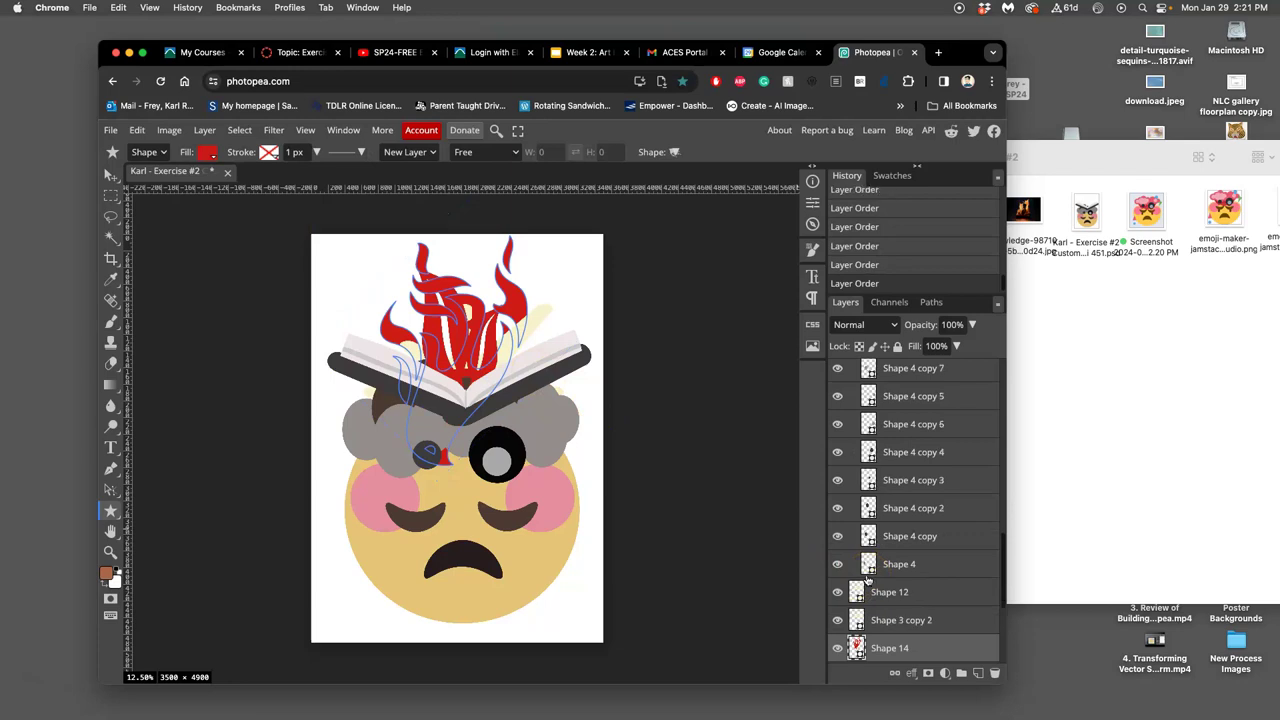
pyautogui.scroll(-6, 868, 580)
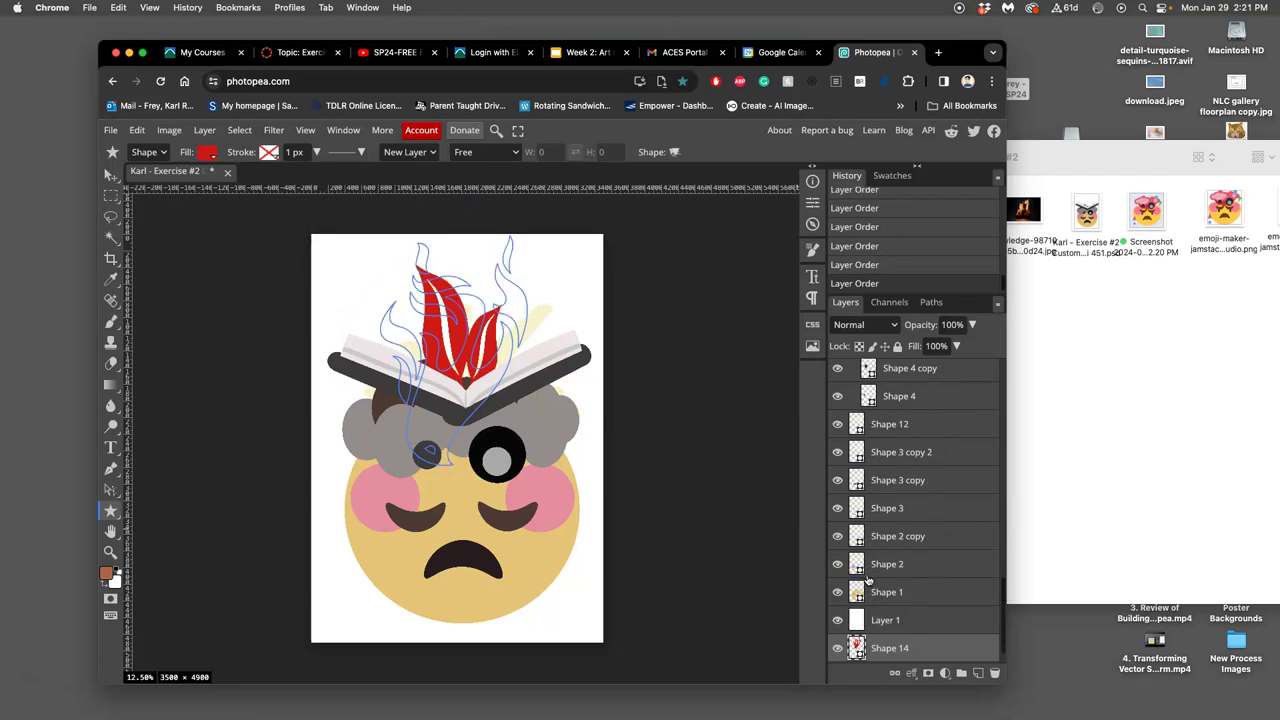
pyautogui.scroll(-1, 868, 580)
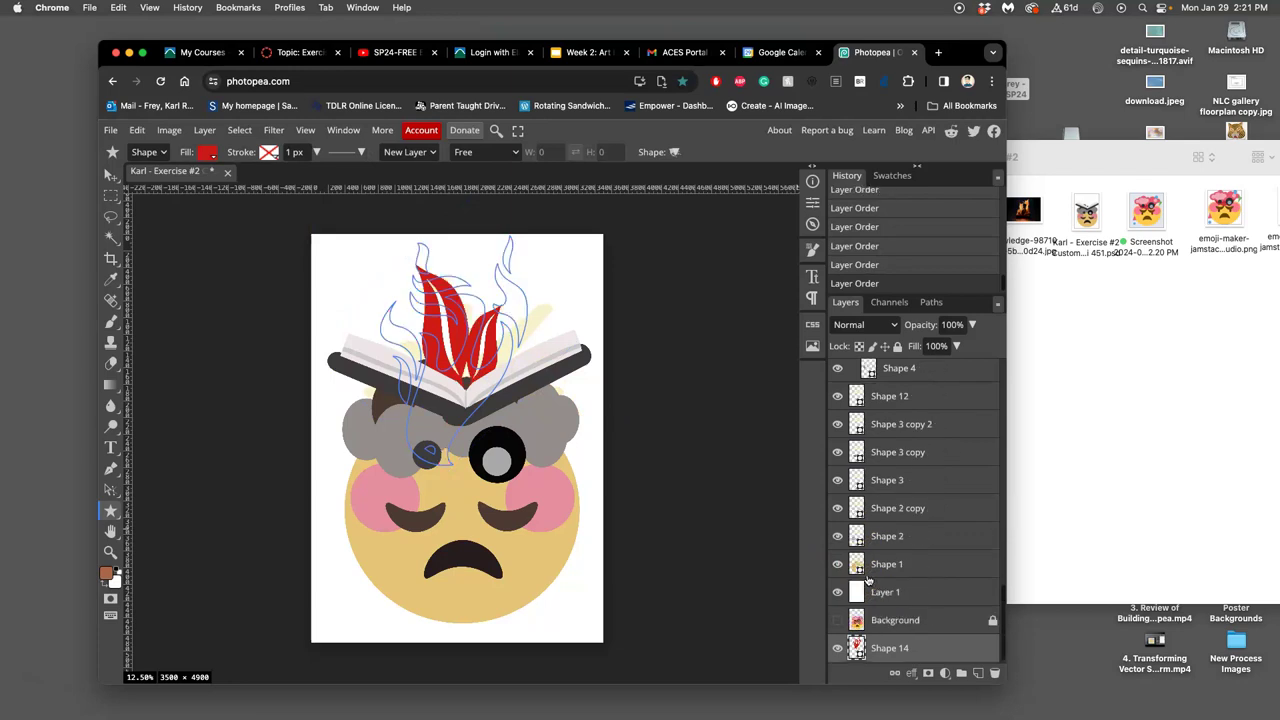
pyautogui.hotkey('ctrl', ']')
pyautogui.hotkey('ctrl', ']')
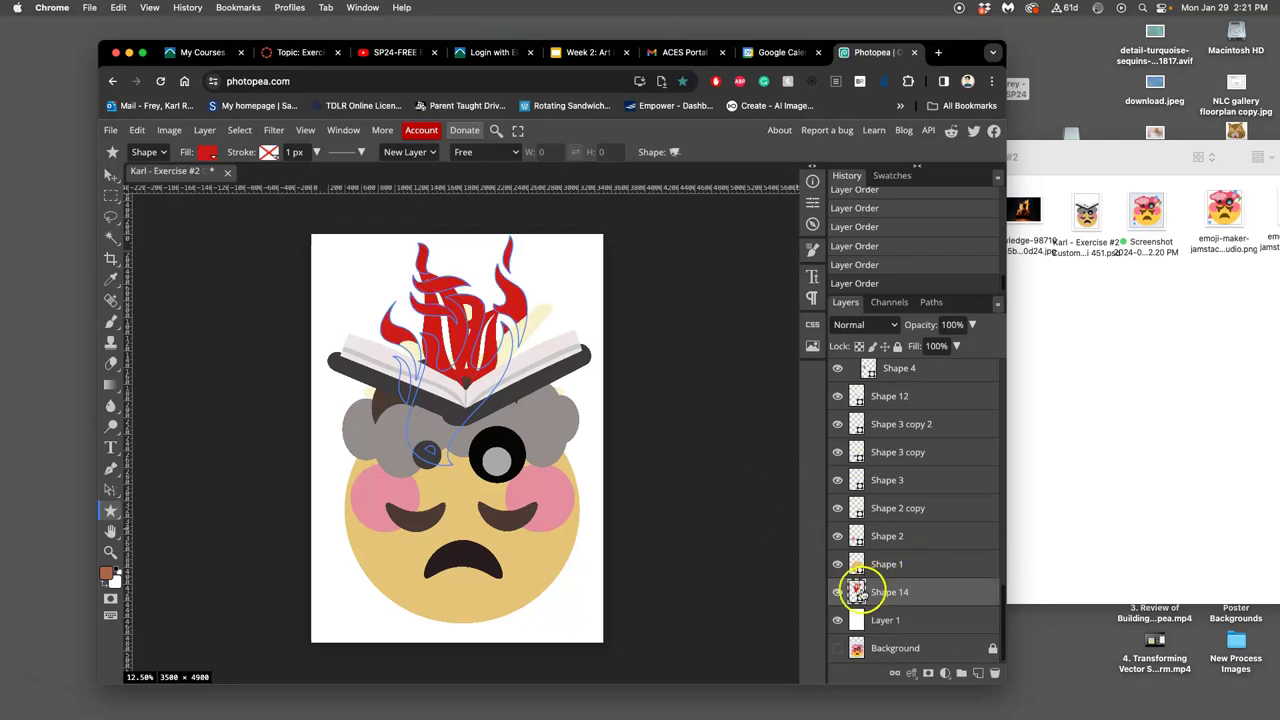
# Step: Recolour Shape 14's fill to orange #f28e27
pyautogui.doubleClick(857, 592)
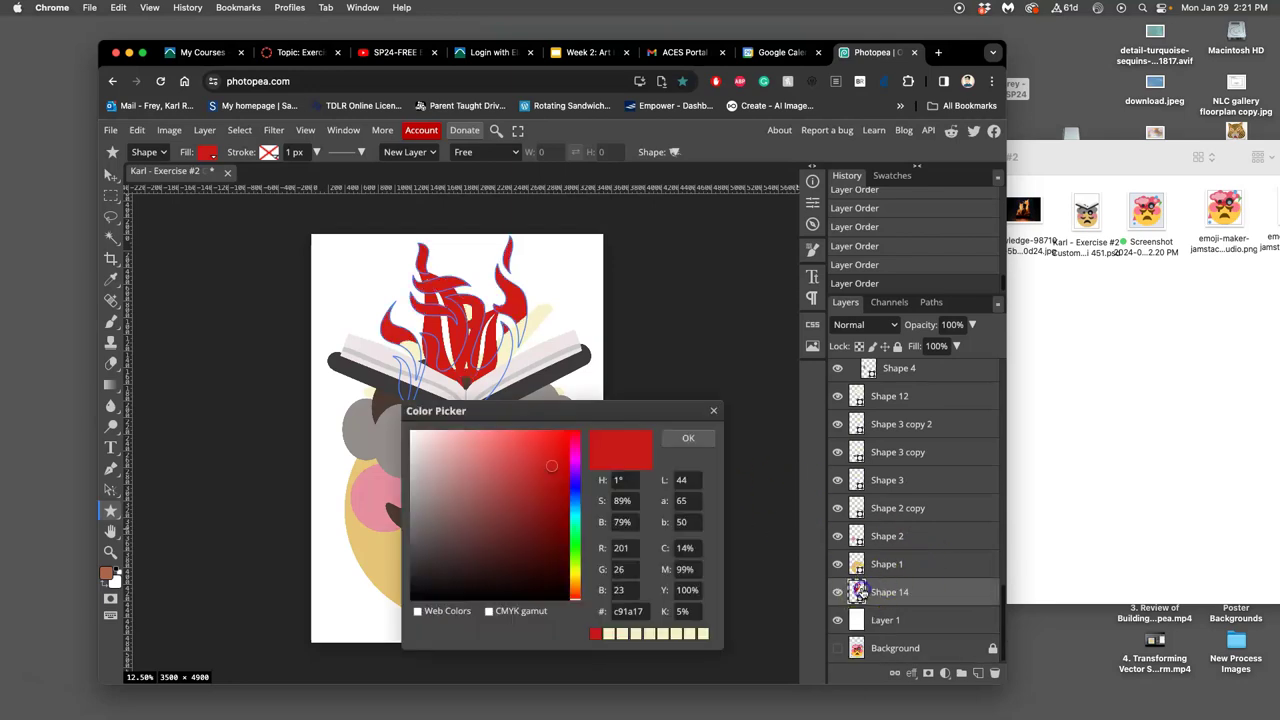
pyautogui.click(576, 583)
pyautogui.click(547, 508)
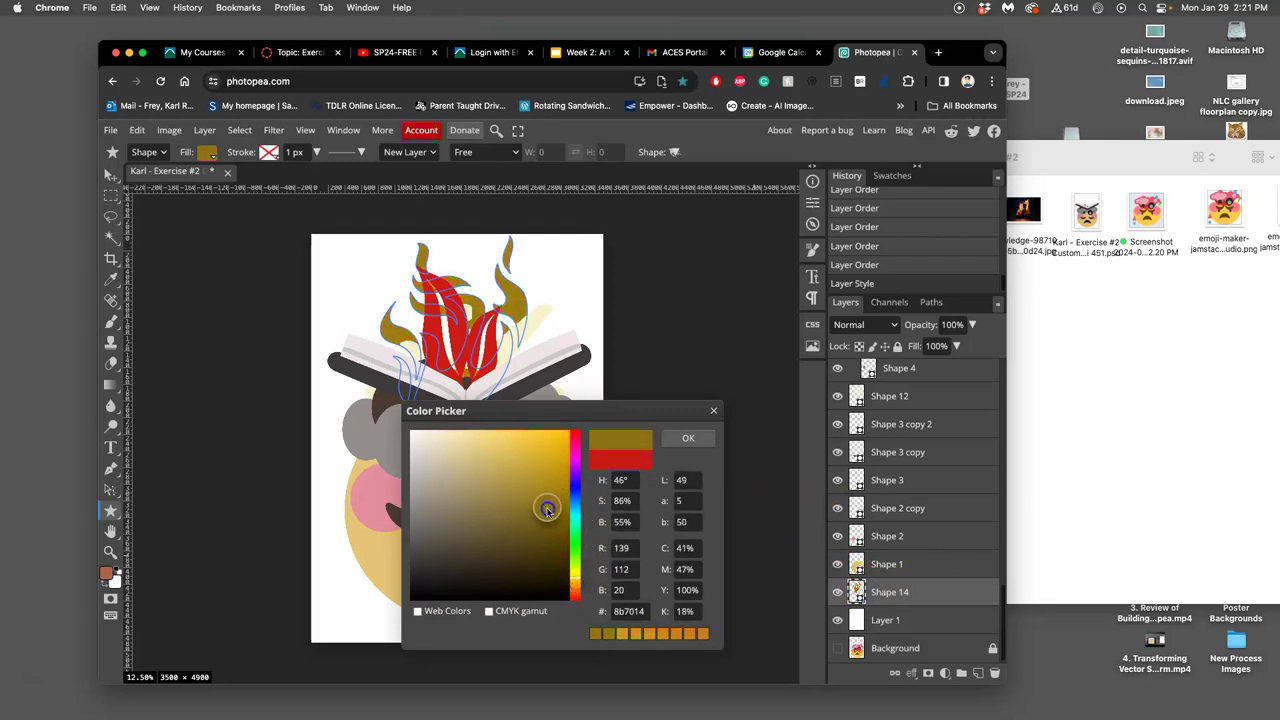
pyautogui.moveTo(575, 584)
pyautogui.mouseDown()
pyautogui.moveTo(575, 597)
pyautogui.moveTo(575, 581)
pyautogui.mouseUp()
pyautogui.moveTo(551, 534); pyautogui.dragTo(544, 438)
pyautogui.moveTo(577, 553); pyautogui.dragTo(577, 586)
pyautogui.click(688, 438)
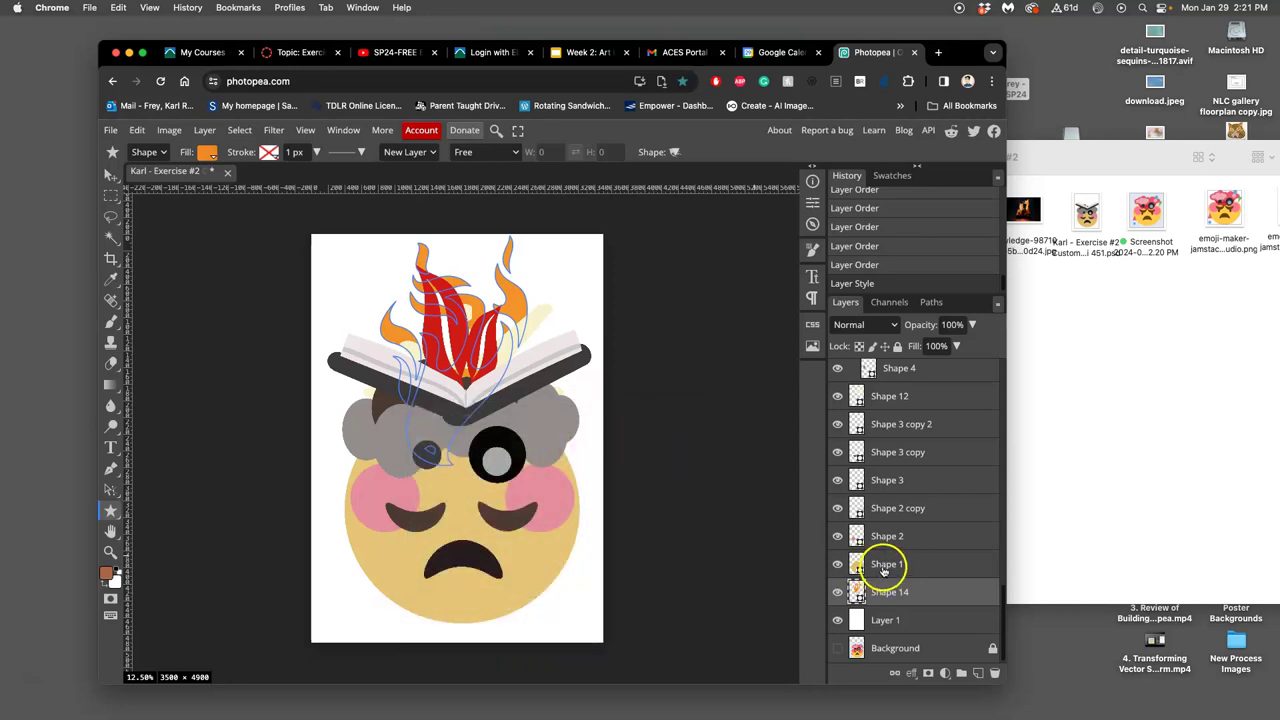
pyautogui.click(110, 174)
# Step: Restack the pale cream Shape 12 just above Layer 1
pyautogui.click(537, 316)
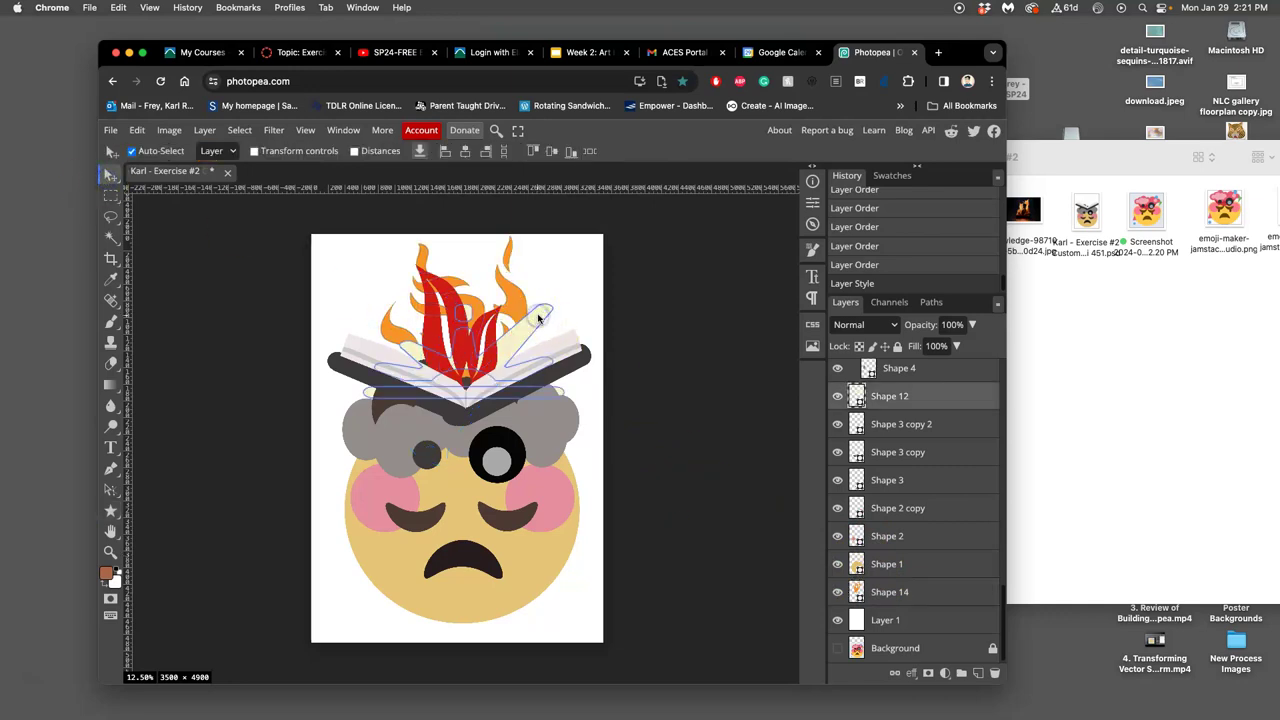
pyautogui.press('super+bracketleft')
pyautogui.press('super+bracketleft')
pyautogui.press('super+bracketleft')
pyautogui.press('super+bracketleft')
pyautogui.press('super+bracketleft')
pyautogui.press('super+bracketleft')
pyautogui.press('super+bracketleft')
pyautogui.press('super+bracketleft')
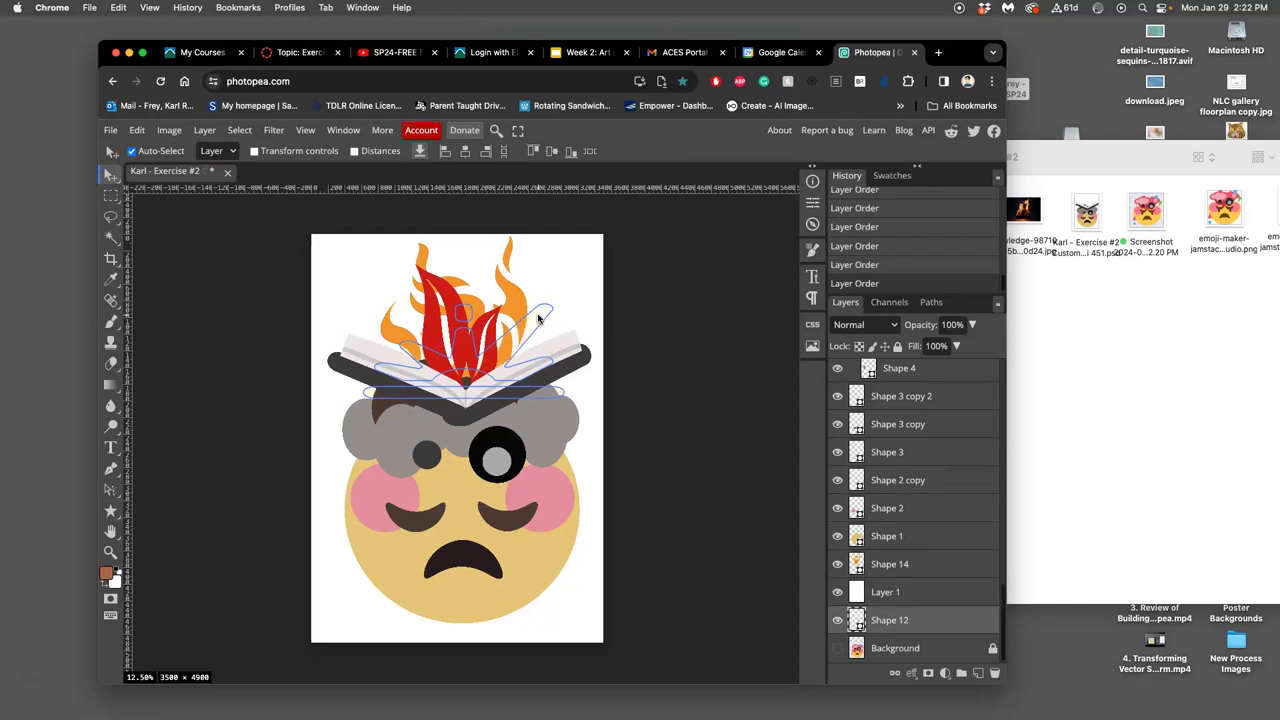
pyautogui.press('super+bracketleft')
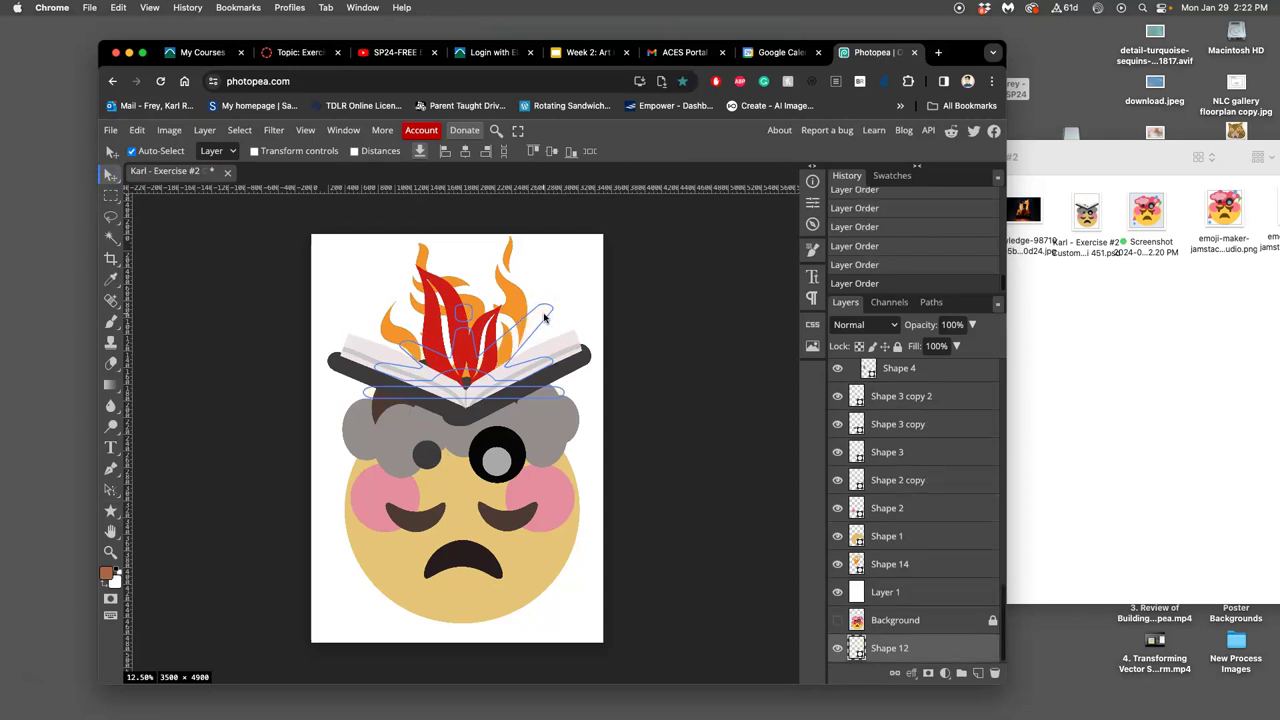
pyautogui.press('super+bracketright')
pyautogui.press('super+bracketright')
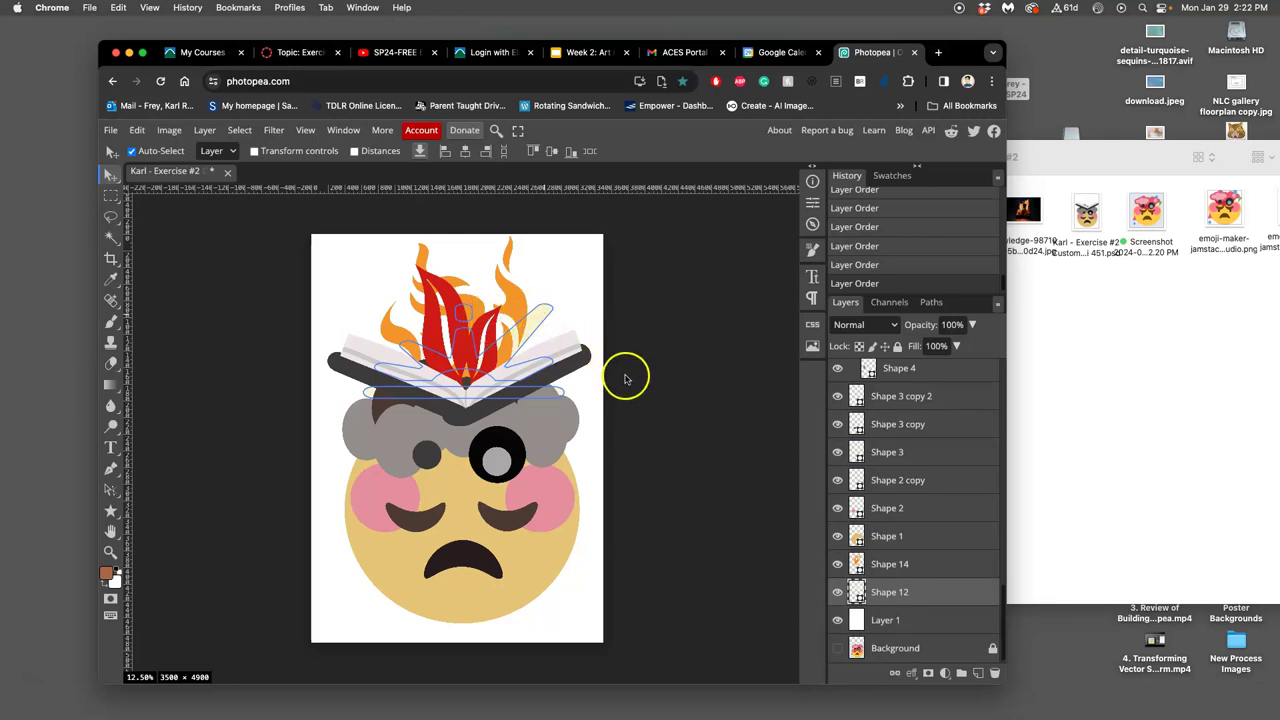
# Step: Distort Shape 12 by pulling its corners out and top edge up, making it much taller
pyautogui.press('super+alt+t')
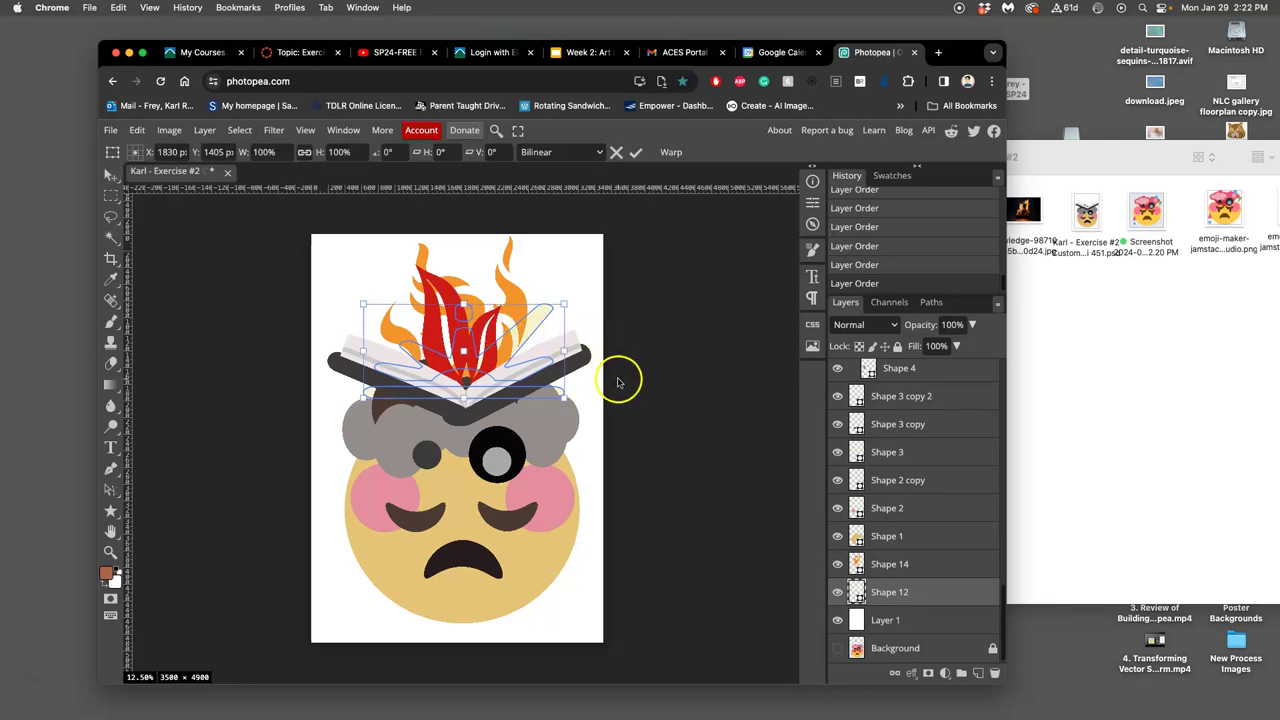
pyautogui.rightClick(540, 385)
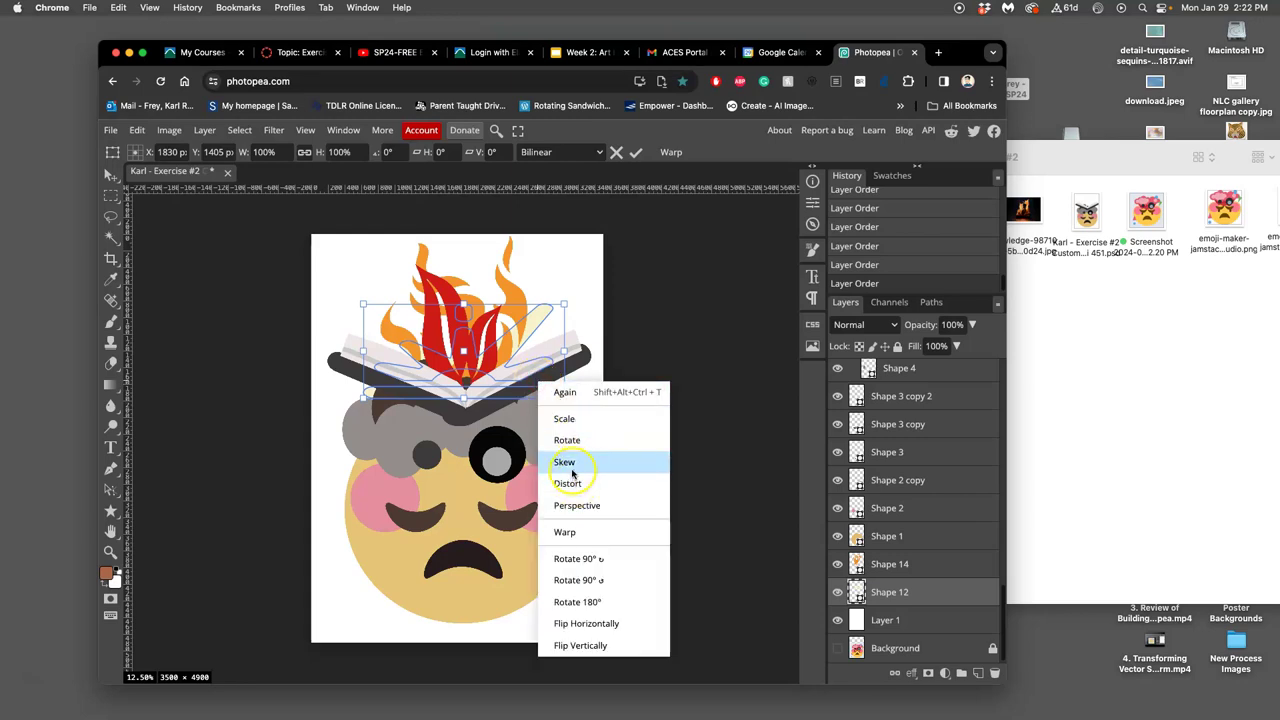
pyautogui.click(567, 484)
pyautogui.moveTo(563, 399); pyautogui.dragTo(548, 410)
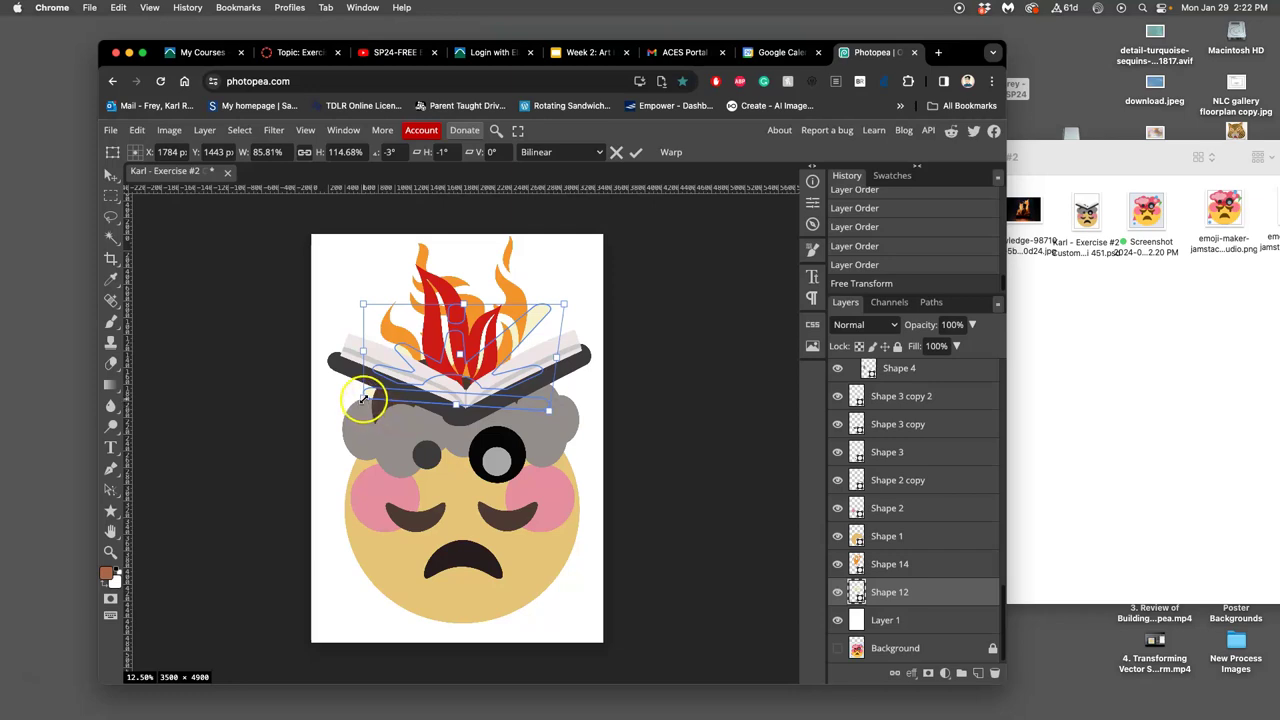
pyautogui.moveTo(364, 400)
pyautogui.mouseDown()
pyautogui.moveTo(395, 405)
pyautogui.moveTo(383, 408)
pyautogui.mouseUp()
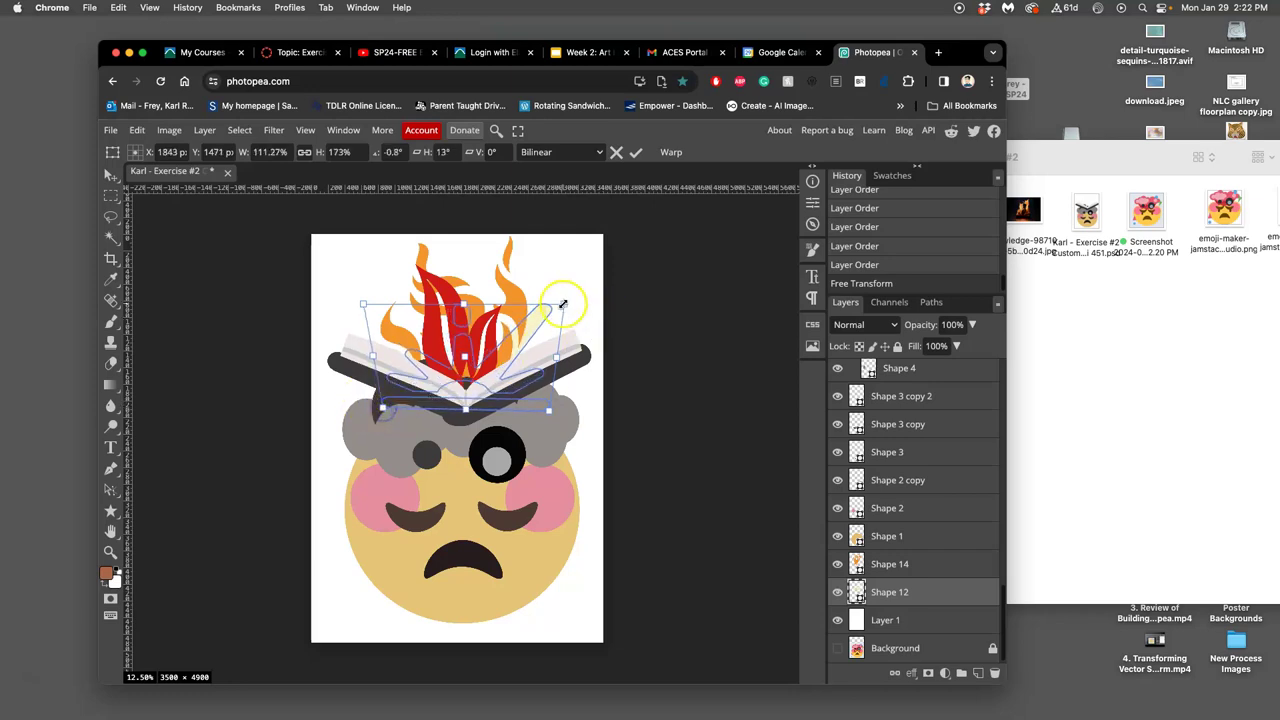
pyautogui.moveTo(564, 303); pyautogui.dragTo(575, 294)
pyautogui.moveTo(474, 298)
pyautogui.mouseDown()
pyautogui.moveTo(471, 266)
pyautogui.moveTo(471, 283)
pyautogui.mouseUp()
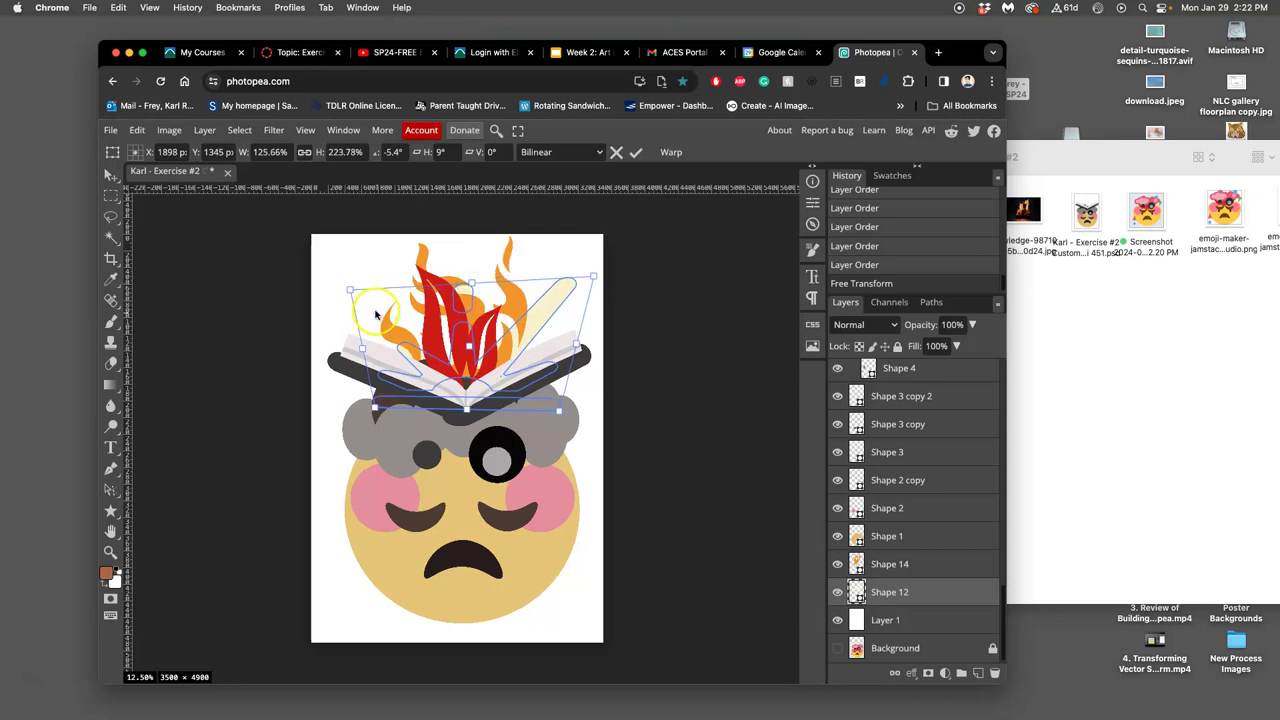
pyautogui.moveTo(350, 290); pyautogui.dragTo(337, 272)
pyautogui.moveTo(374, 408); pyautogui.dragTo(381, 411)
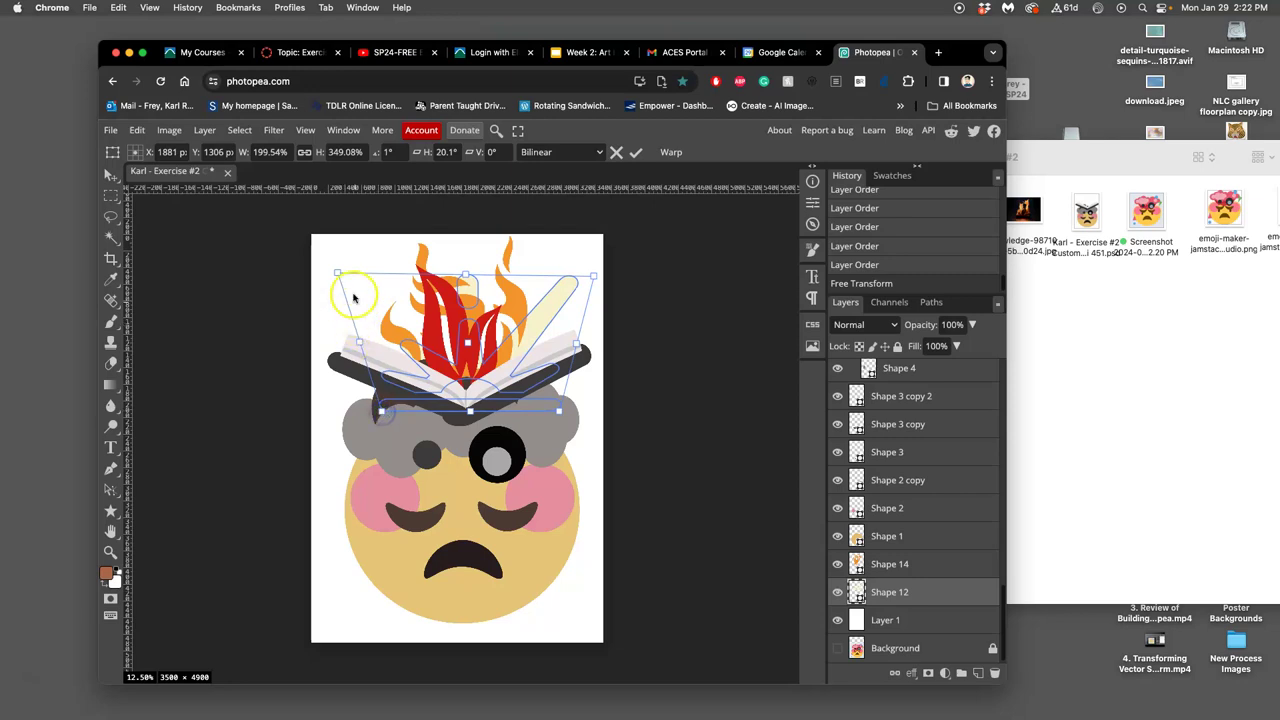
pyautogui.moveTo(337, 272); pyautogui.dragTo(334, 265)
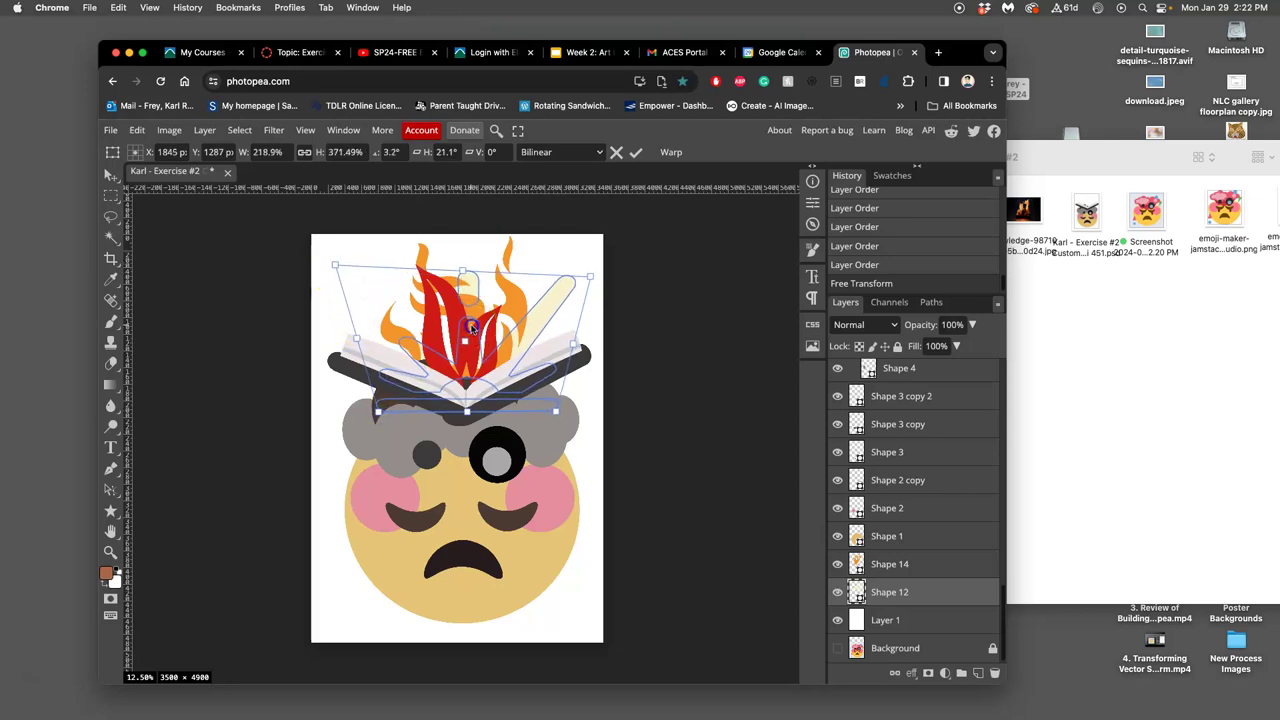
pyautogui.press('Return')
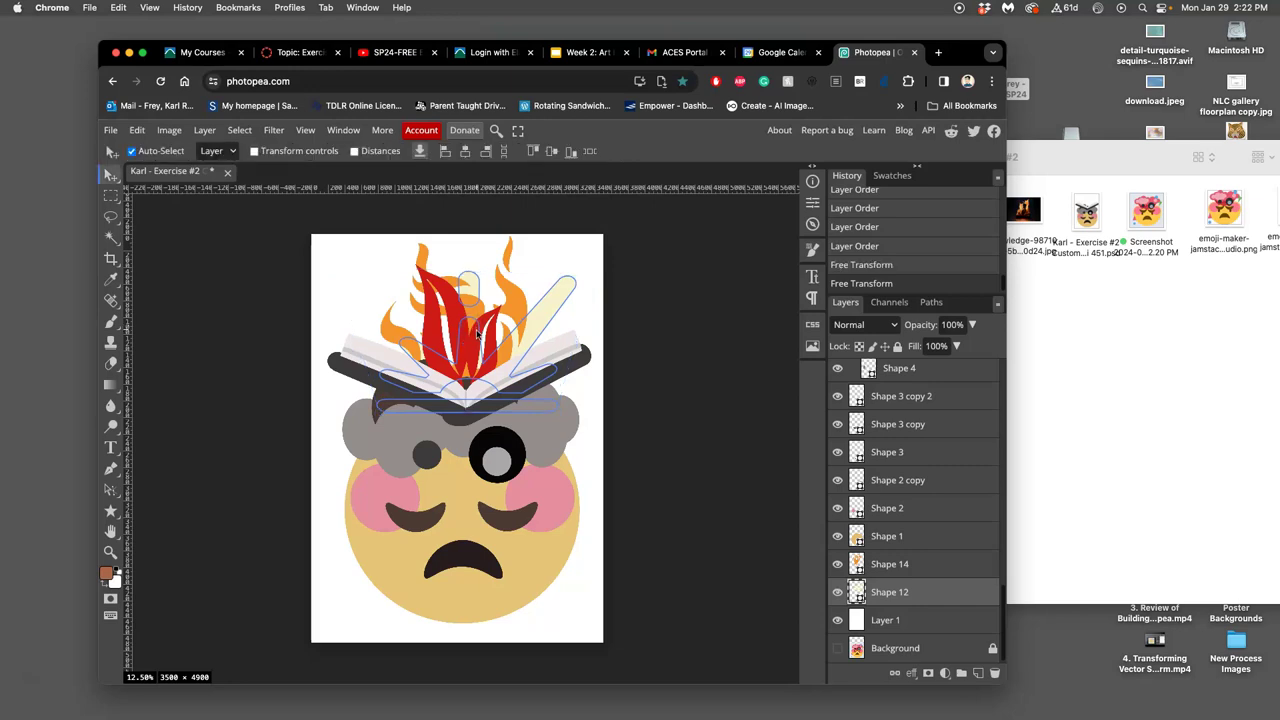
# Step: Zoom out to the whole drawing and select the small dark circle on the cloud
pyautogui.click(597, 415)
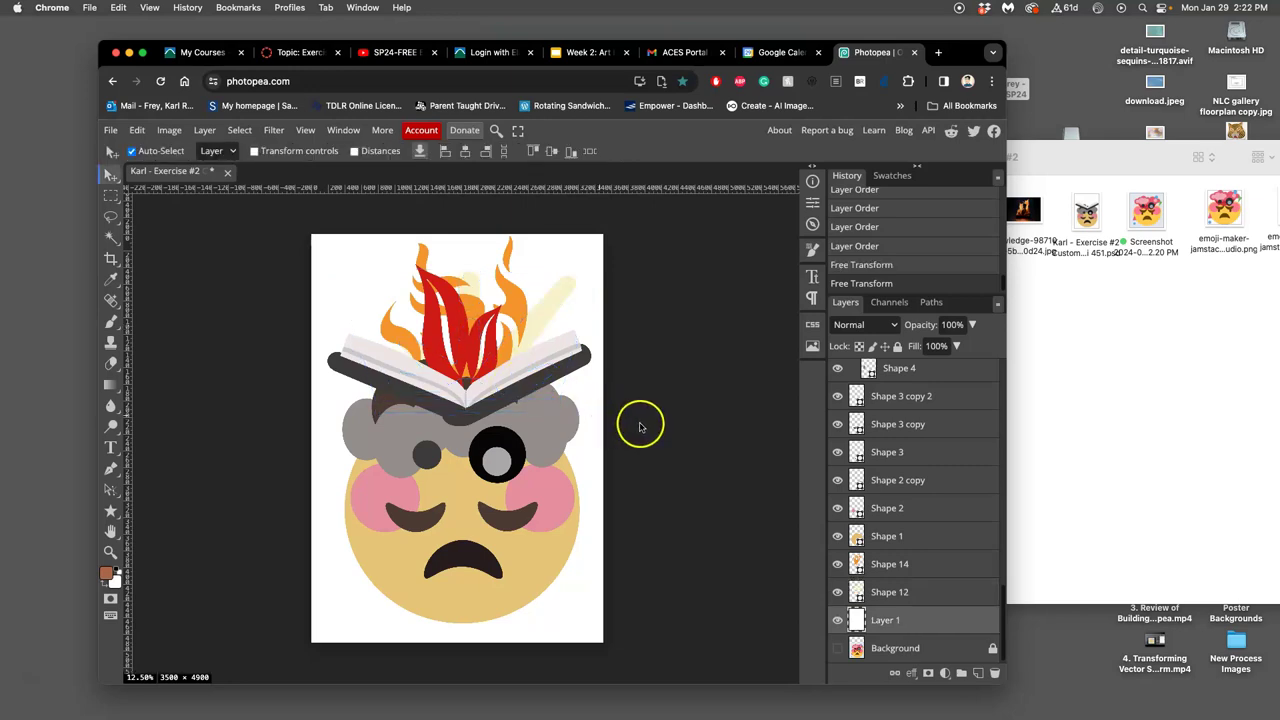
pyautogui.scroll(-2, 638, 427)
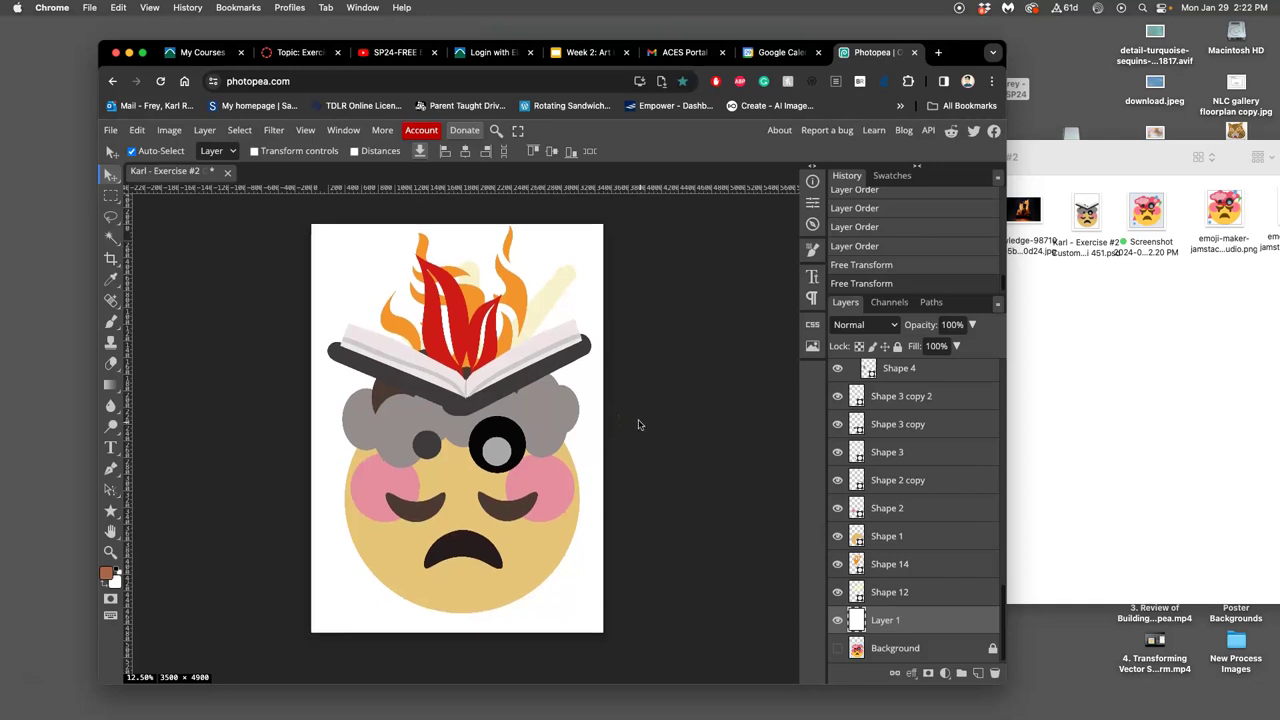
pyautogui.press('super+minus')
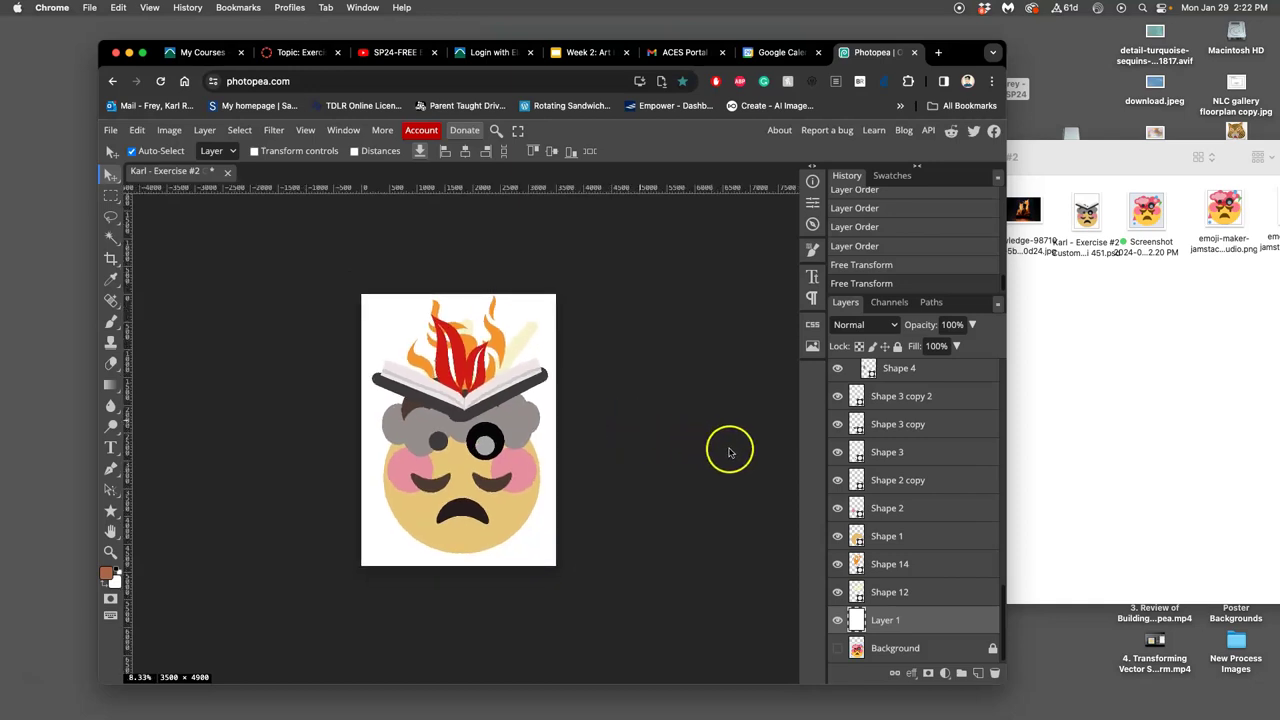
pyautogui.click(441, 421)
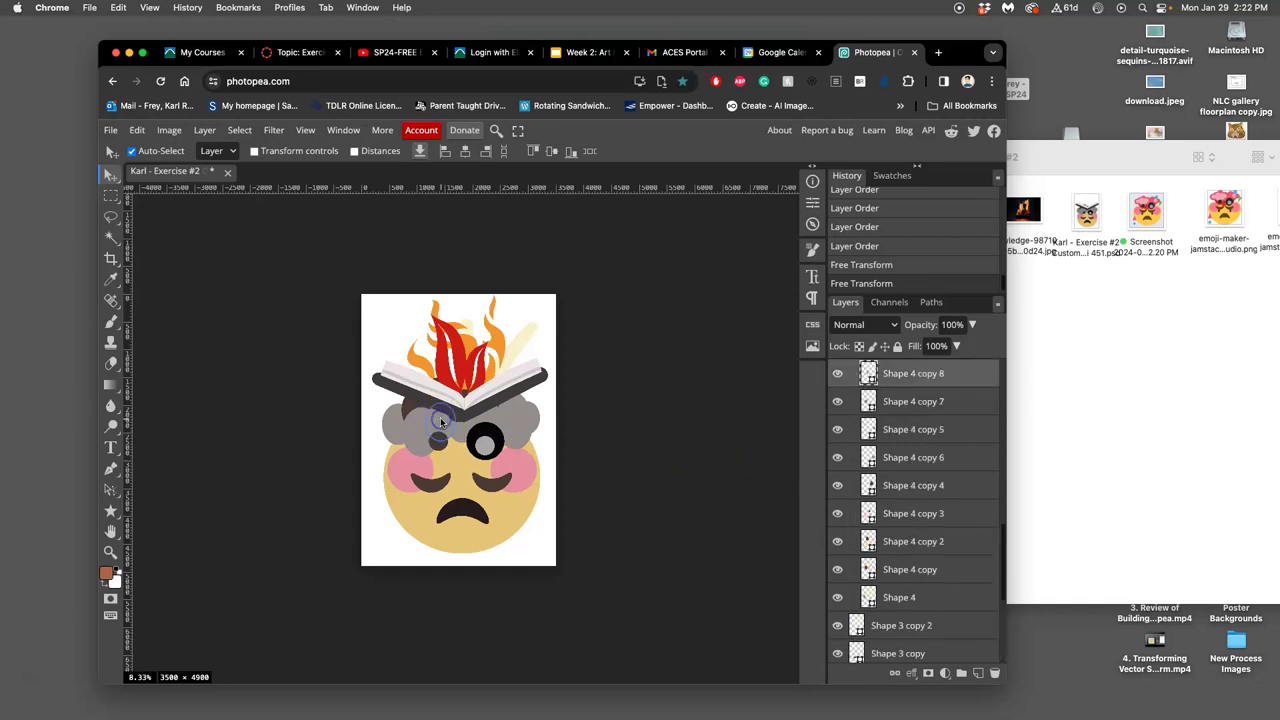
# Step: Move Shape 4 copy 8 down and back up the stack until it sits above Shape 10
pyautogui.press('super+z')
pyautogui.press('super+z')
pyautogui.press('super+z')
pyautogui.press('super+z')
pyautogui.press('super+z')
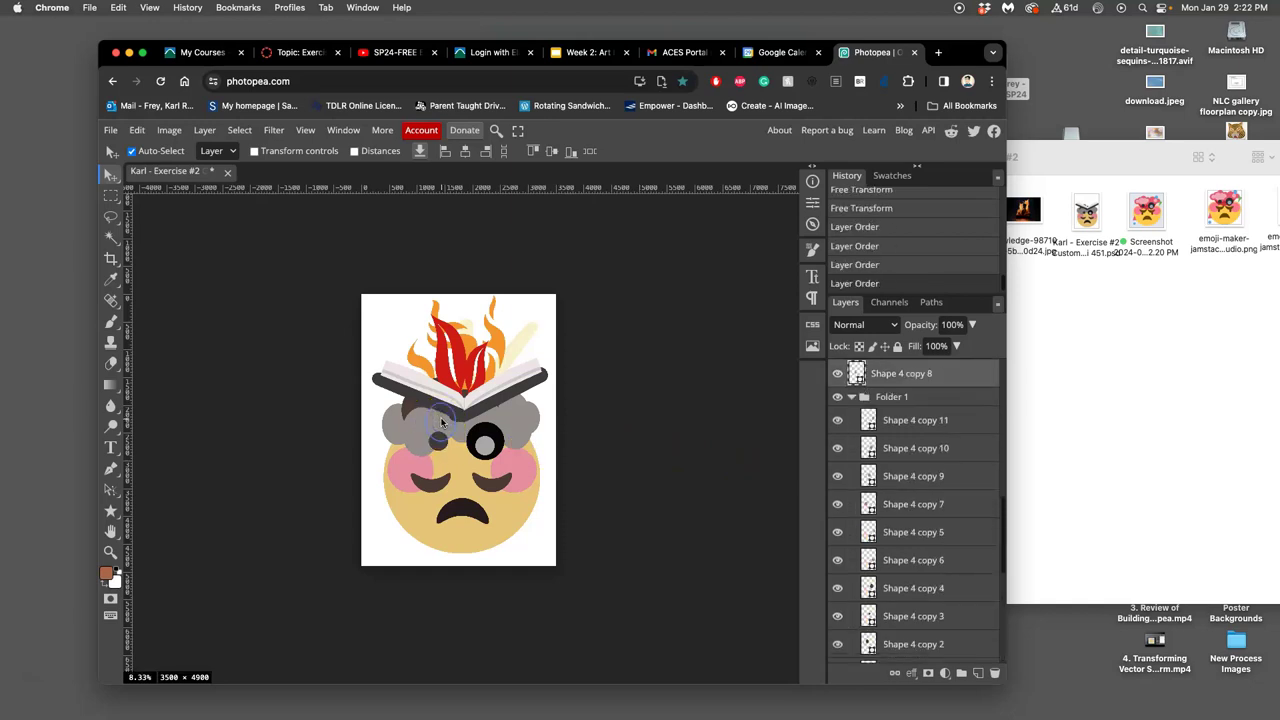
pyautogui.press('super+z')
pyautogui.press('super+z')
pyautogui.press('super+z')
pyautogui.press('super+z')
pyautogui.press('super+z')
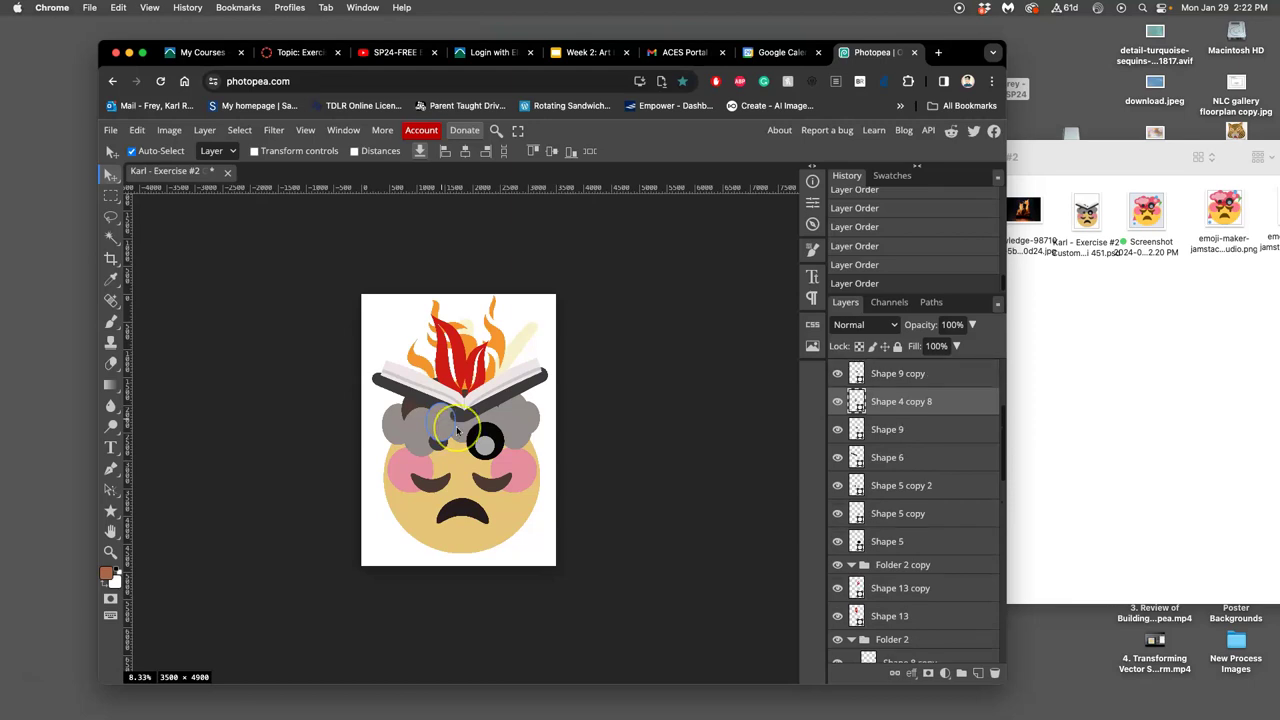
pyautogui.press('super+z')
pyautogui.press('super+z')
pyautogui.press('super+z')
pyautogui.press('super+z')
pyautogui.press('super+z')
pyautogui.press('super+z')
pyautogui.press('super+z')
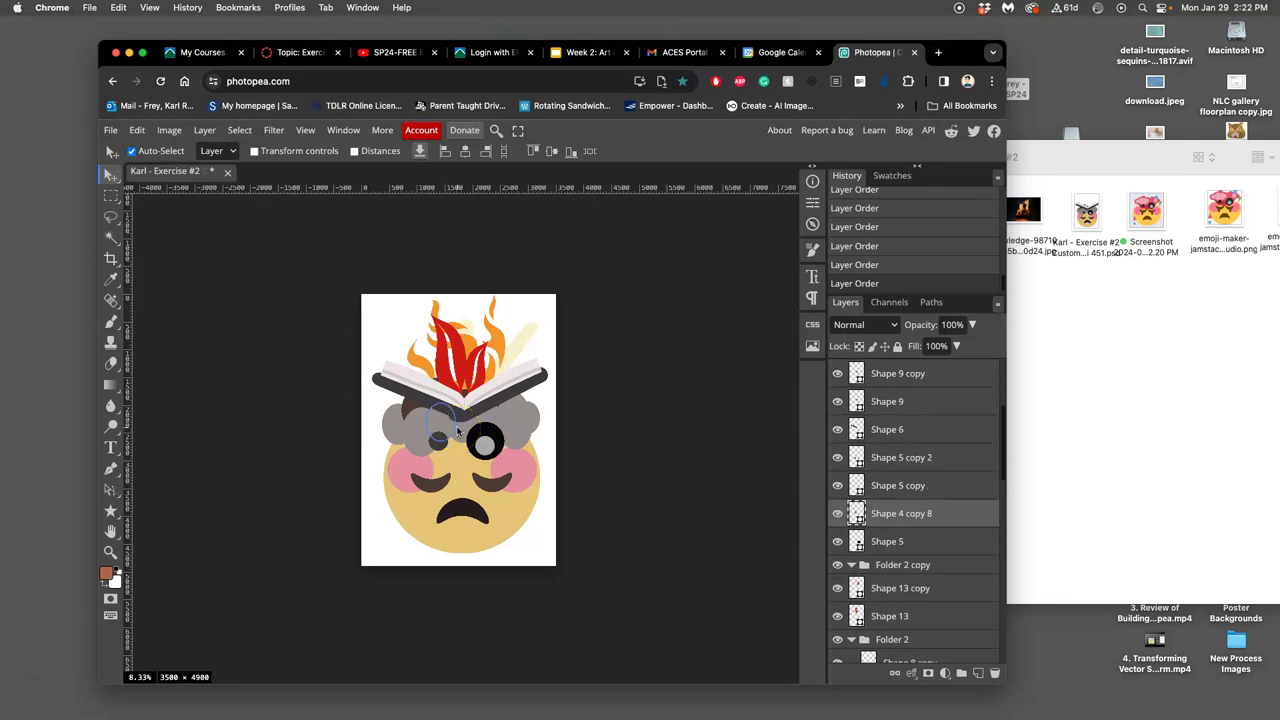
pyautogui.press('super+z')
pyautogui.press('super+z')
pyautogui.press('super+z')
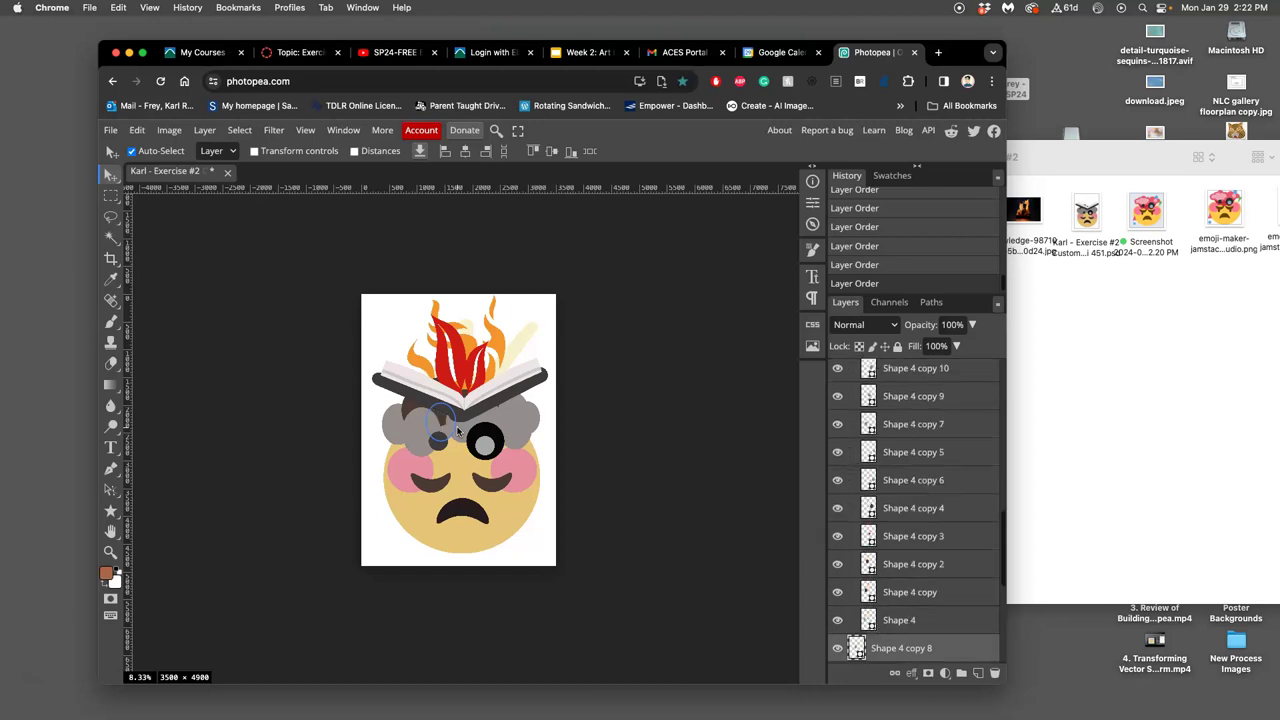
pyautogui.press('super+z')
pyautogui.press('super+z')
pyautogui.press('super+z')
pyautogui.press('super+z')
pyautogui.press('super+z')
pyautogui.press('super+z')
pyautogui.press('super+z')
pyautogui.press('super+z')
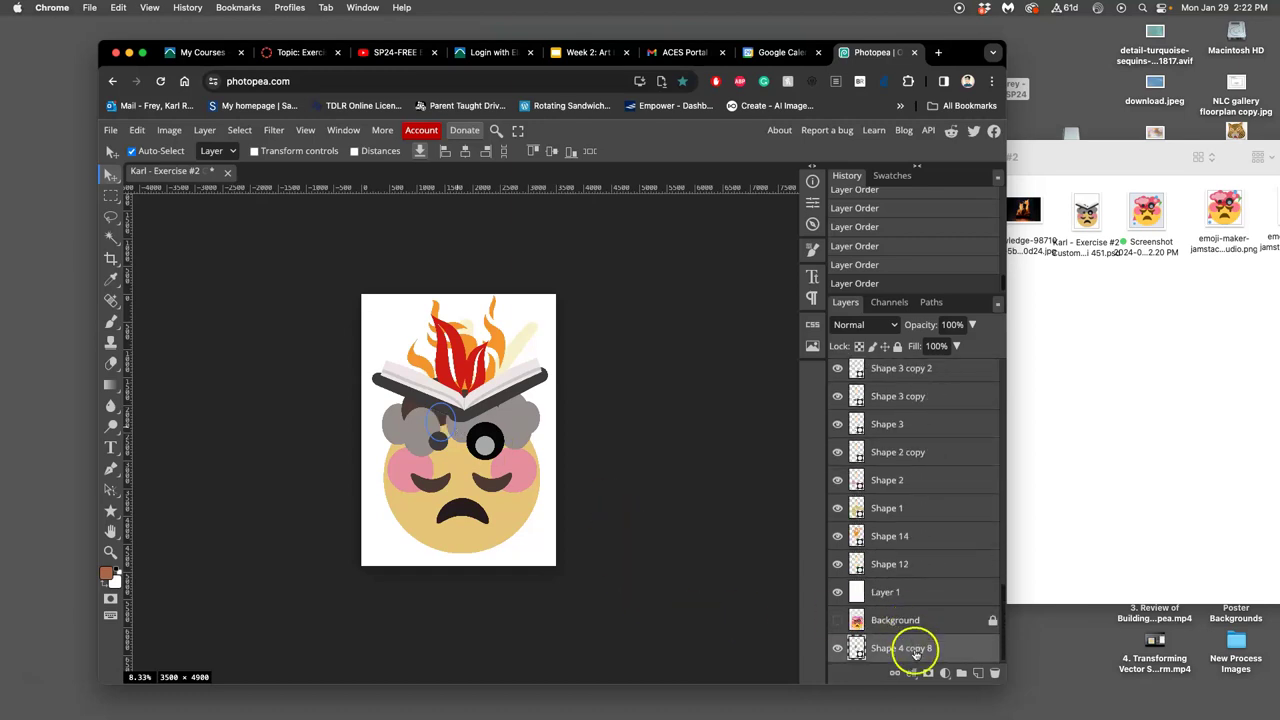
pyautogui.press('super+z')
pyautogui.press('super+z')
pyautogui.press('super+z')
pyautogui.press('super+z')
pyautogui.press('super+z')
pyautogui.press('super+z')
pyautogui.press('super+z')
pyautogui.click(822, 650)
pyautogui.press('super+z')
pyautogui.press('super+z')
pyautogui.press('super+z')
pyautogui.press('super+z')
pyautogui.press('super+z')
pyautogui.press('super+z')
pyautogui.press('super+z')
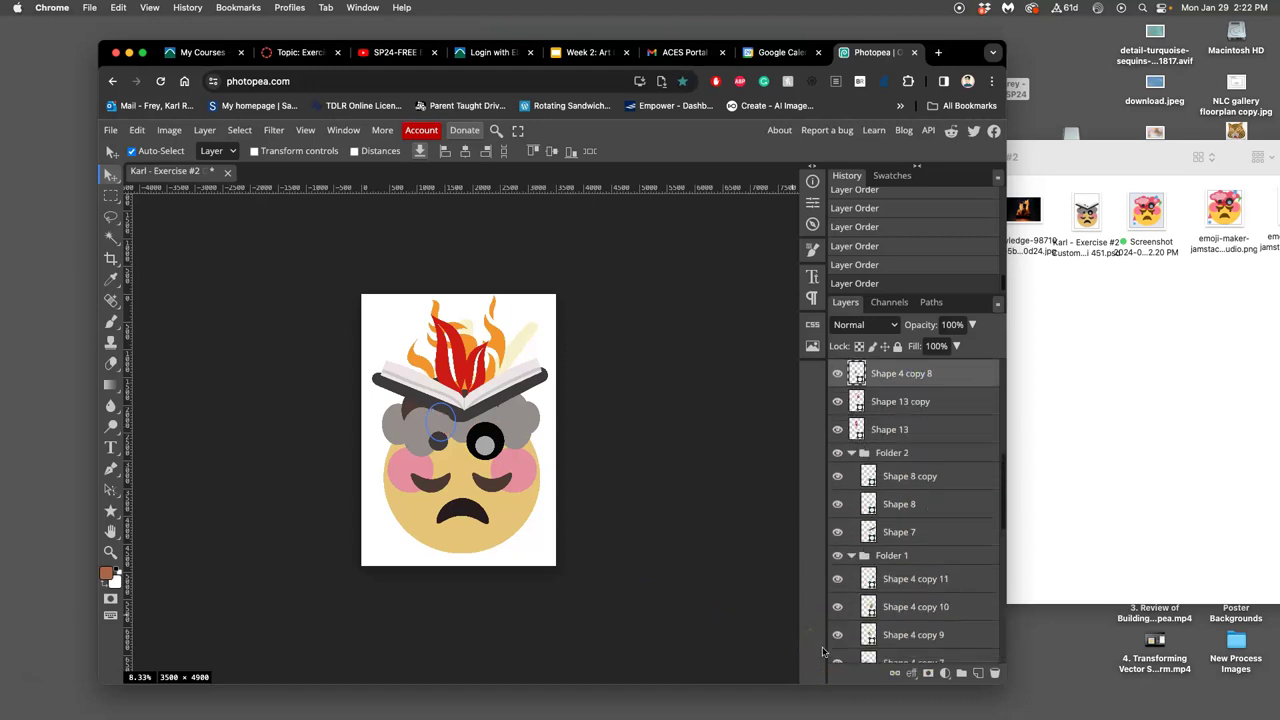
pyautogui.press('super+bracketright')
pyautogui.press('super+bracketright')
pyautogui.press('super+bracketright')
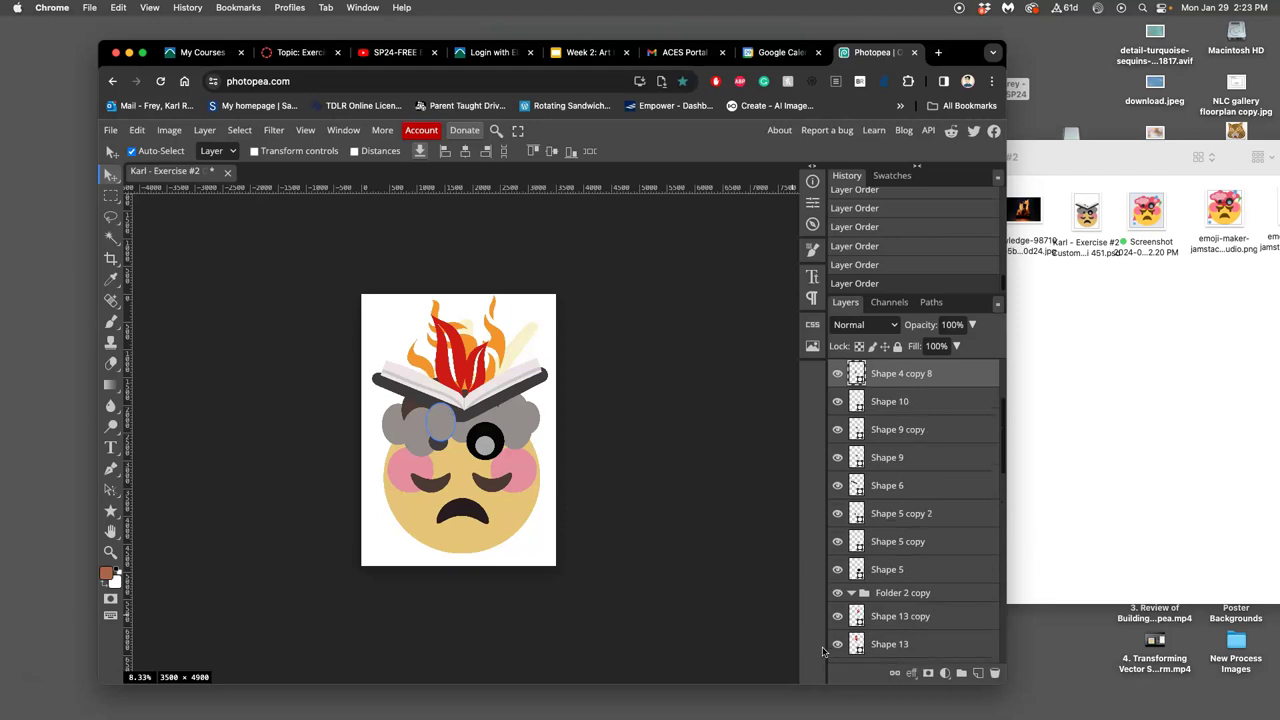
pyautogui.click(623, 474)
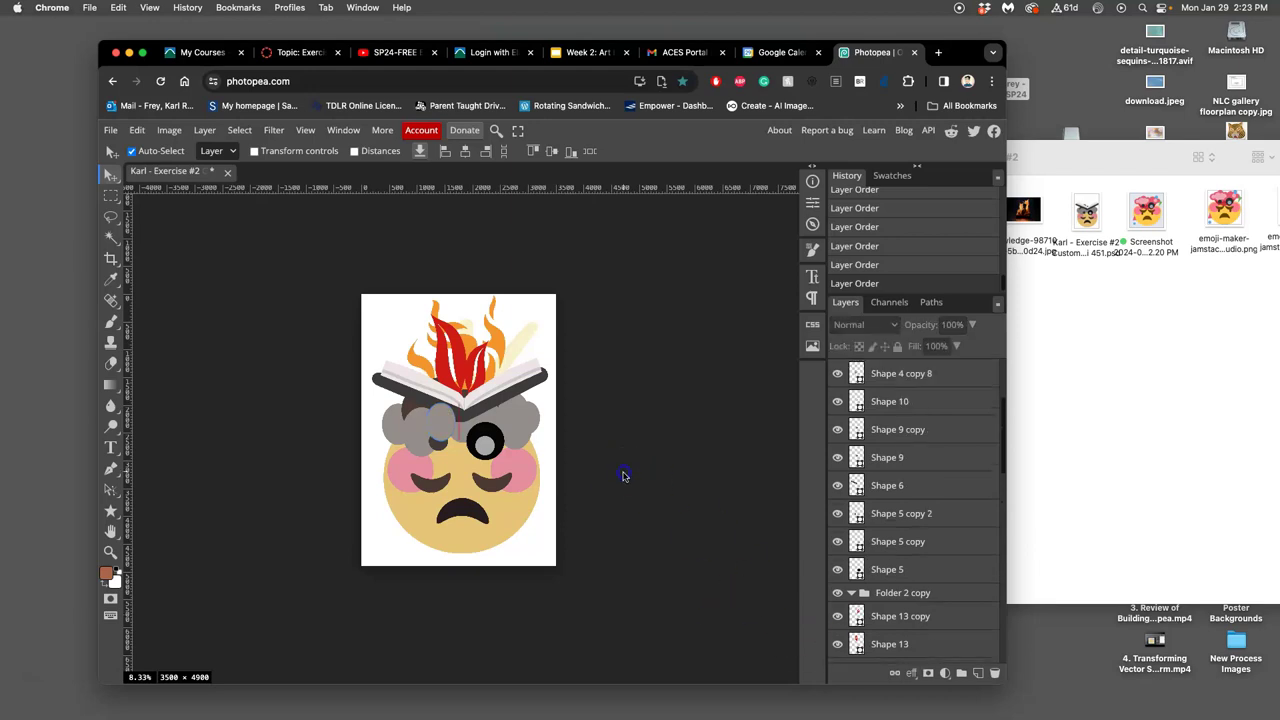
# Step: Place a copy of the grey circle over the black ring, just below Shape 5 copy
pyautogui.click(500, 426)
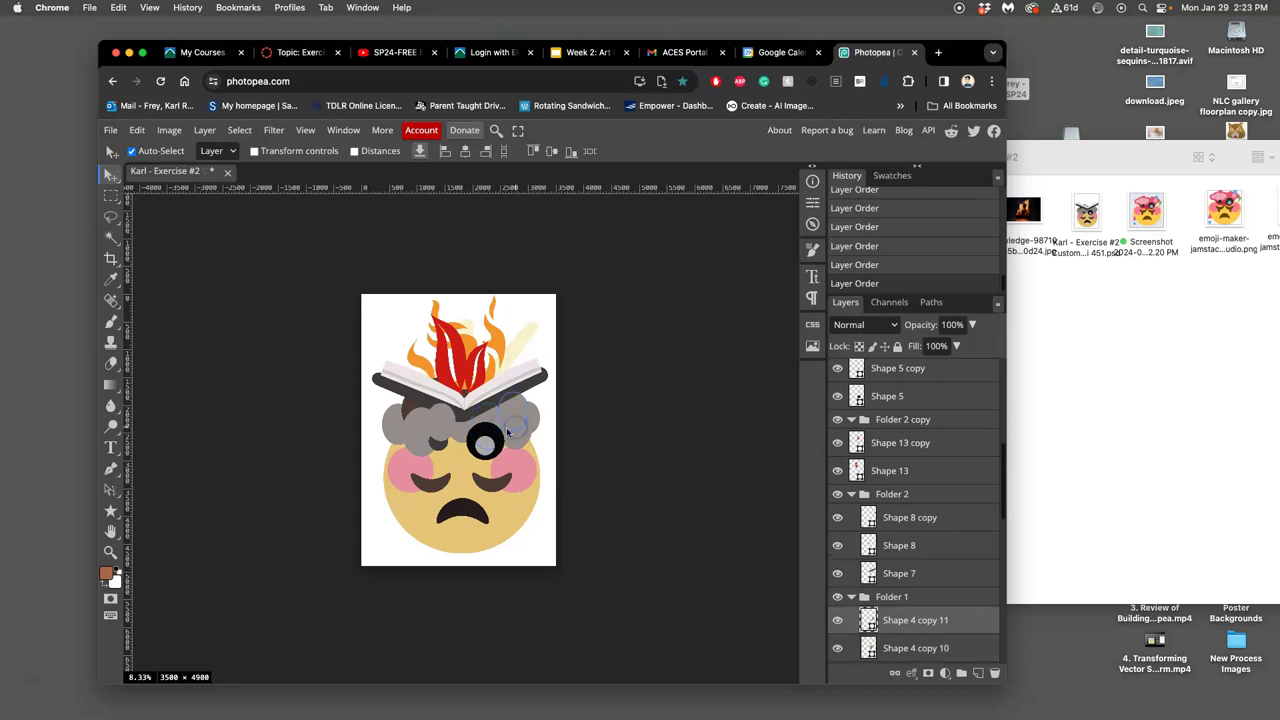
pyautogui.click(518, 441)
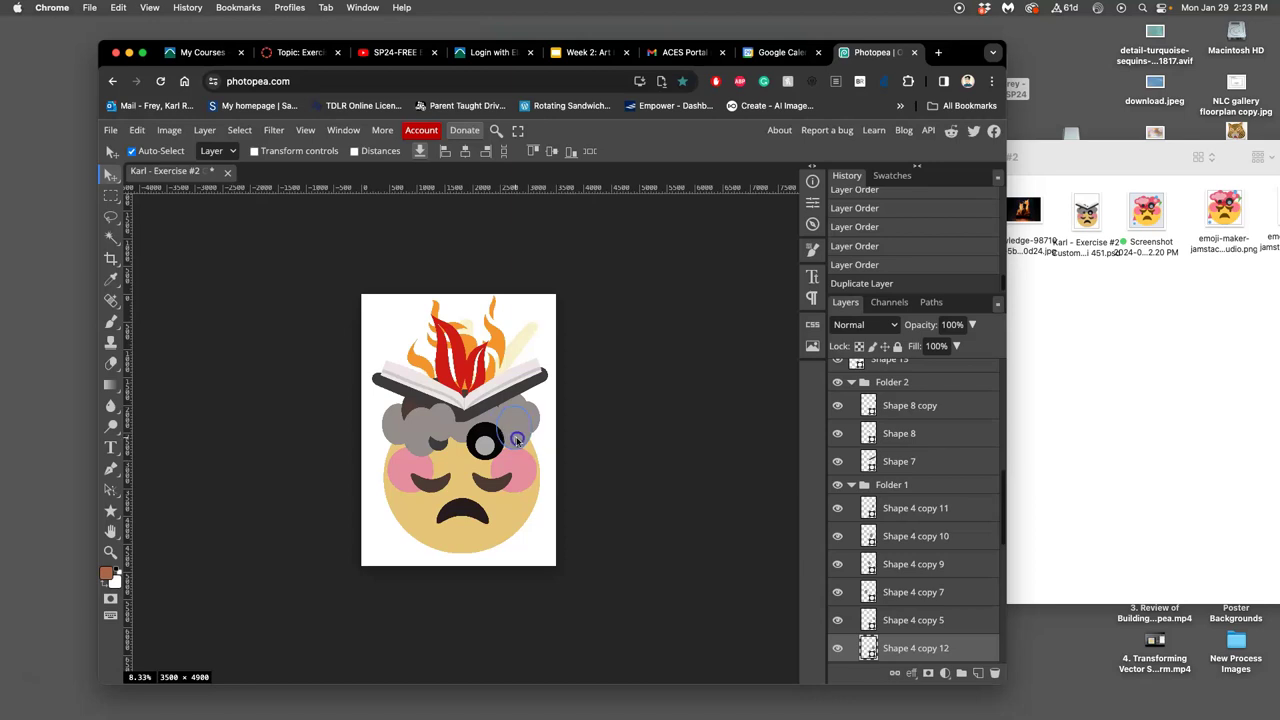
pyautogui.moveTo(491, 435); pyautogui.dragTo(503, 441)
pyautogui.hotkey('ctrl', ']')
pyautogui.hotkey('ctrl', ']')
pyautogui.hotkey('ctrl', ']')
pyautogui.hotkey('ctrl', ']')
pyautogui.hotkey('ctrl', ']')
pyautogui.hotkey('ctrl', ']')
pyautogui.hotkey('ctrl', ']')
pyautogui.hotkey('ctrl', ']')
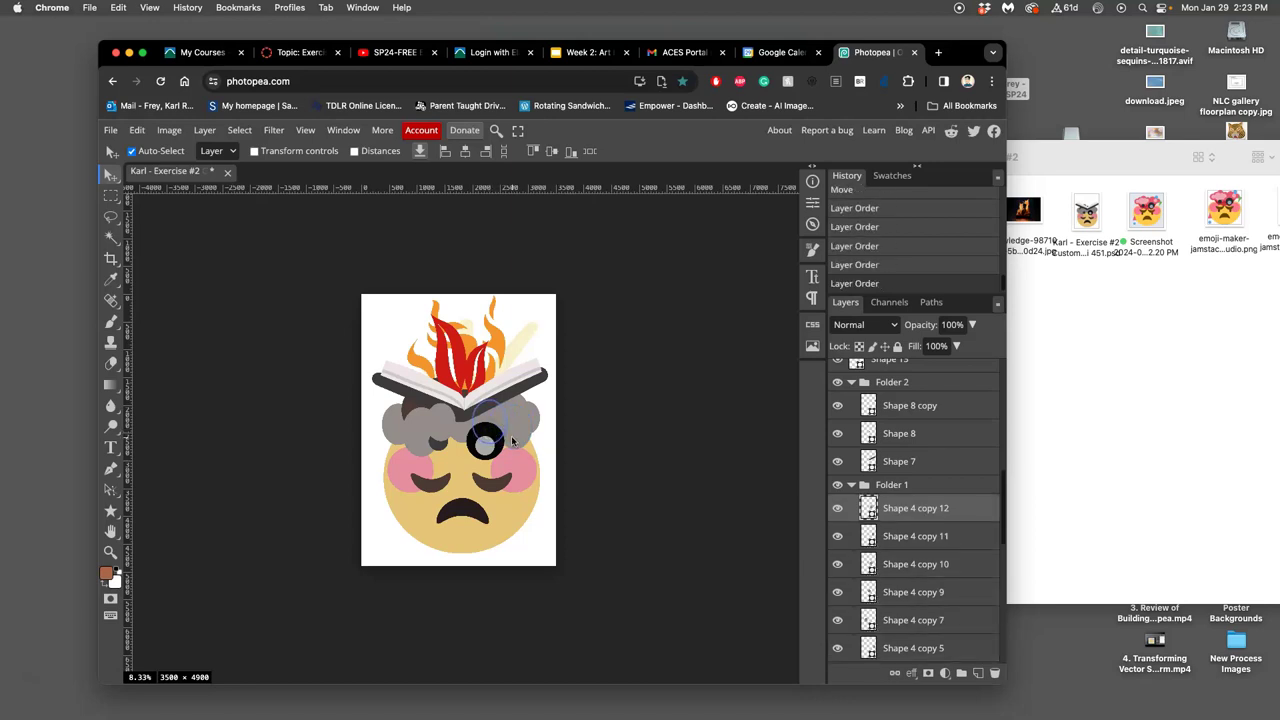
pyautogui.hotkey('ctrl', ']')
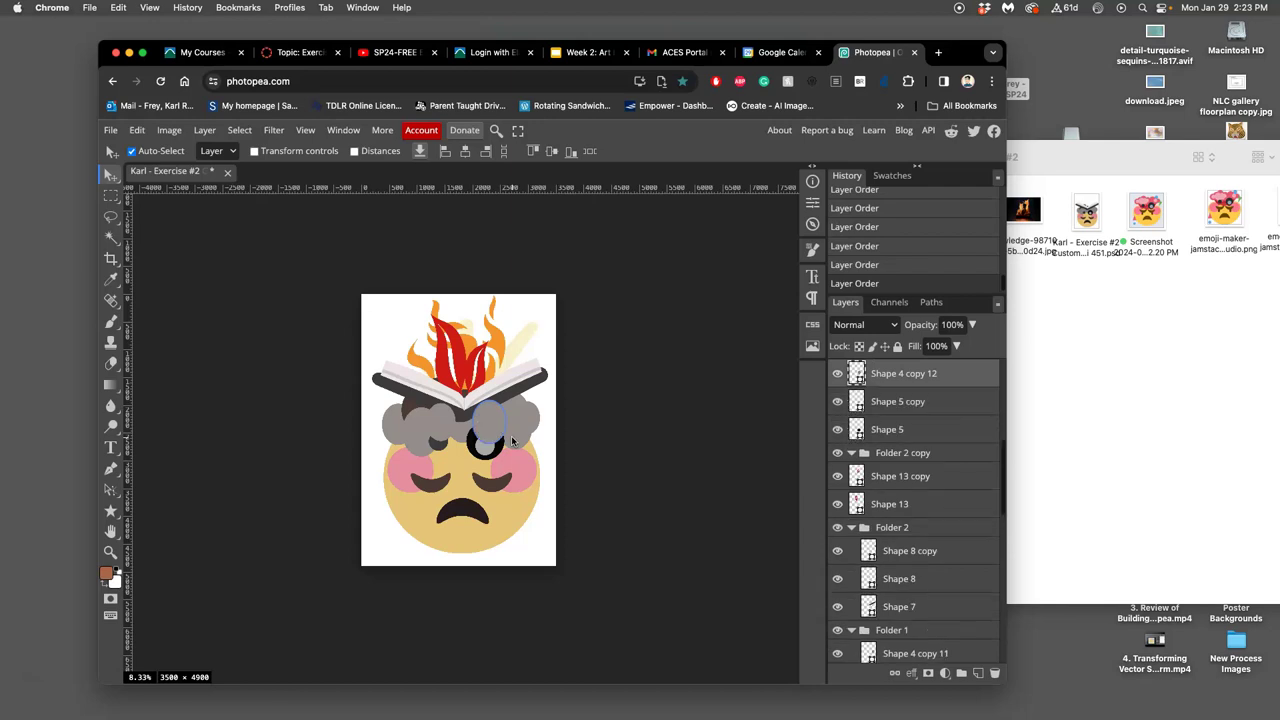
pyautogui.hotkey('ctrl', '[')
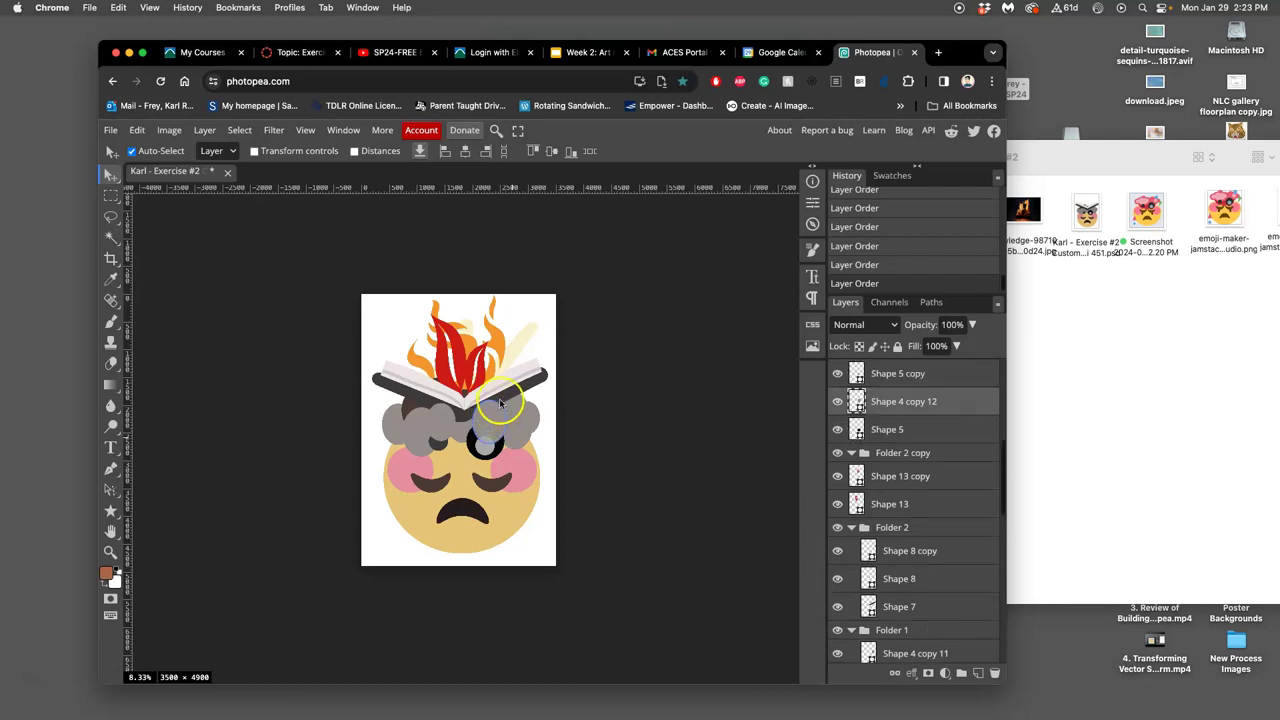
# Step: Raise Shape 7, under the book's right half, three layers above Shape 5
pyautogui.click(503, 401)
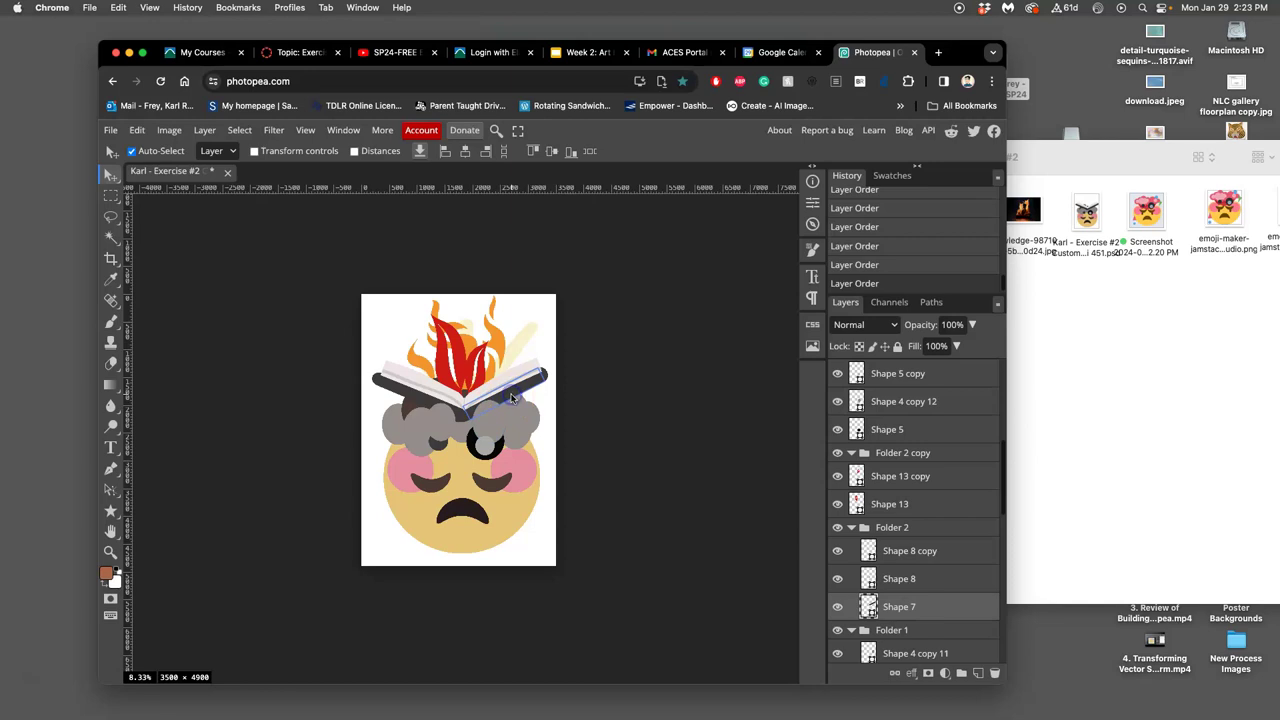
pyautogui.hotkey('ctrl', ']')
pyautogui.hotkey('ctrl', ']')
pyautogui.hotkey('ctrl', ']')
pyautogui.hotkey('ctrl', ']')
pyautogui.hotkey('ctrl', ']')
pyautogui.hotkey('ctrl', ']')
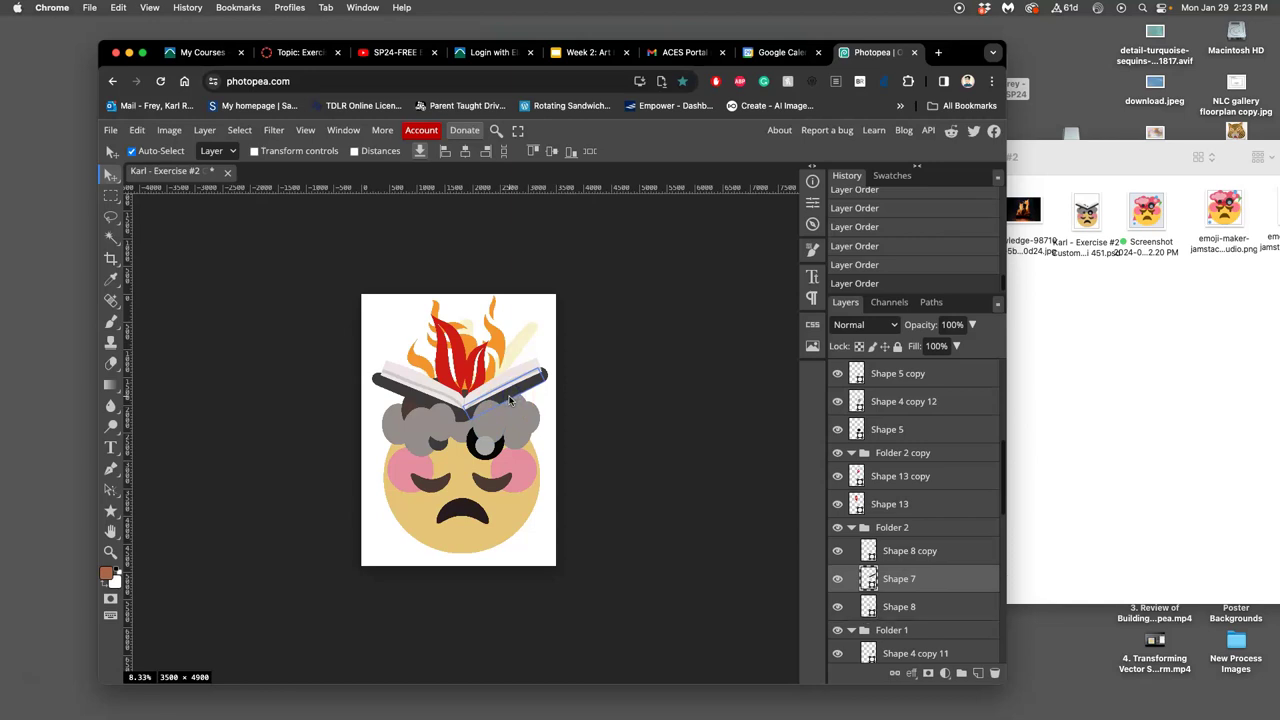
pyautogui.hotkey('ctrl', ']')
pyautogui.hotkey('ctrl', ']')
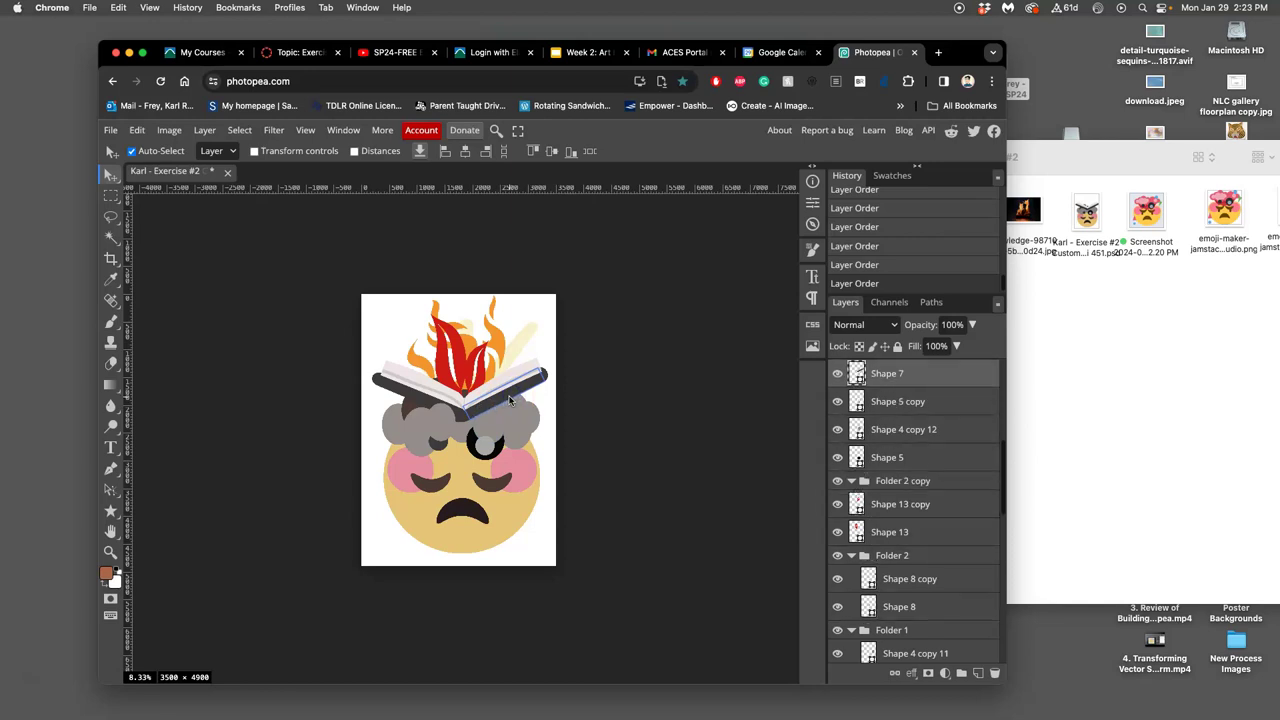
pyautogui.click(545, 405)
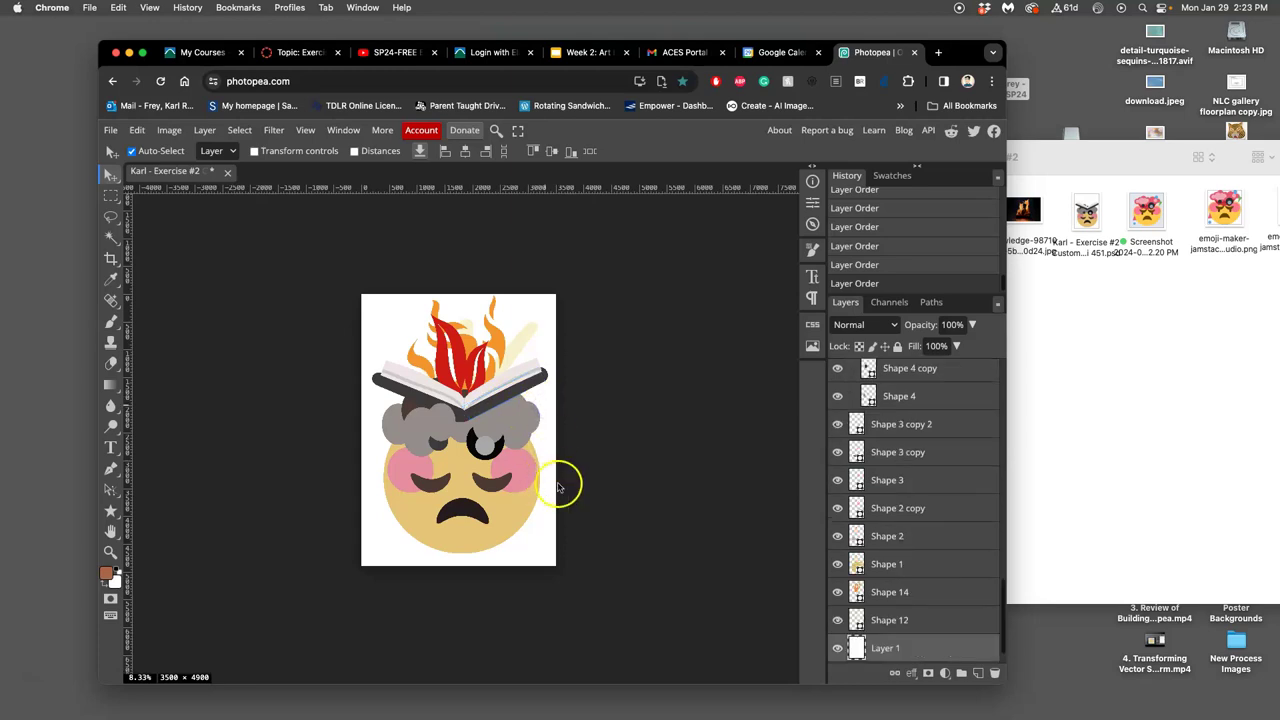
# Step: Stretch the left cloud circle to about 122% wide and 74% tall
pyautogui.click(447, 413)
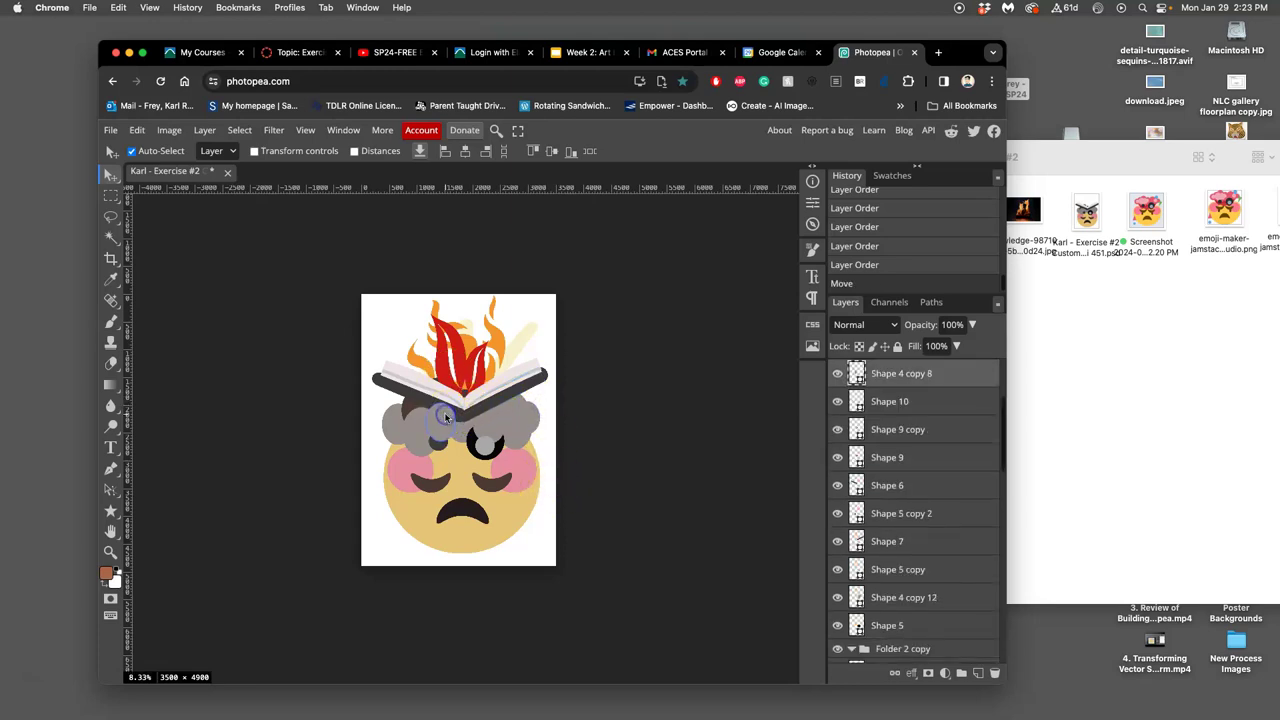
pyautogui.hotkey('ctrl', 't')
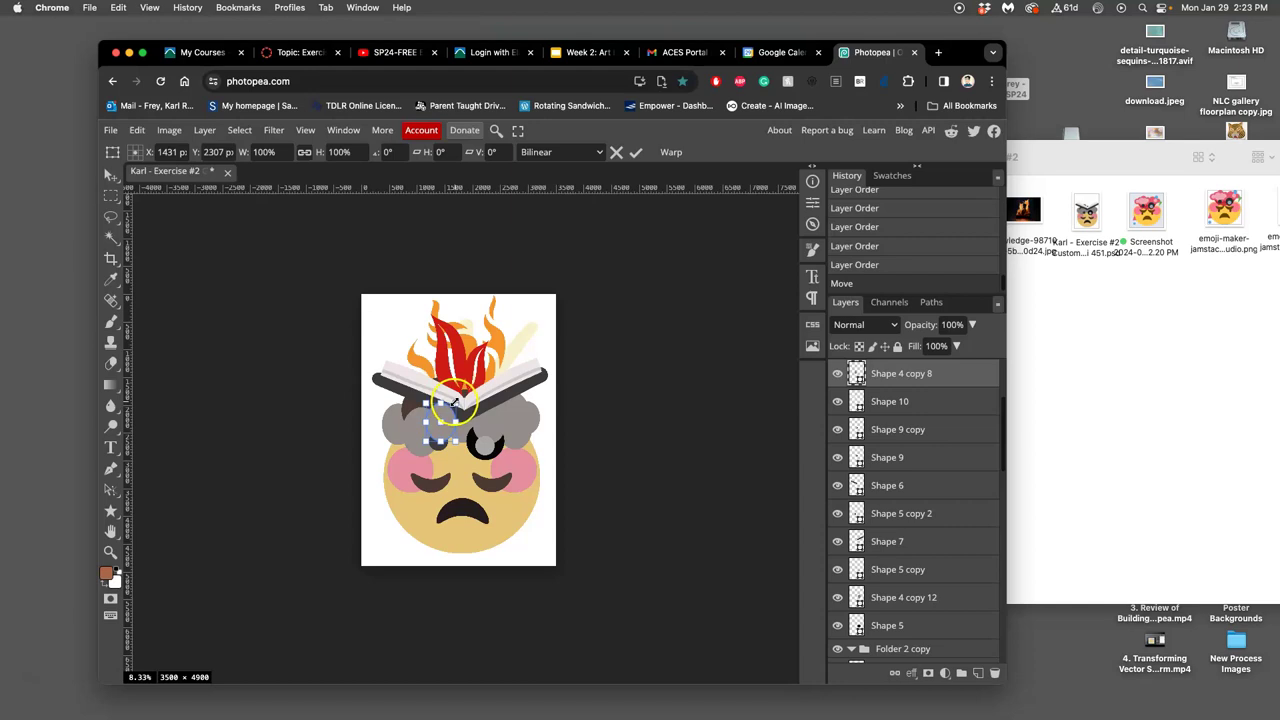
pyautogui.moveTo(458, 406); pyautogui.dragTo(462, 414)
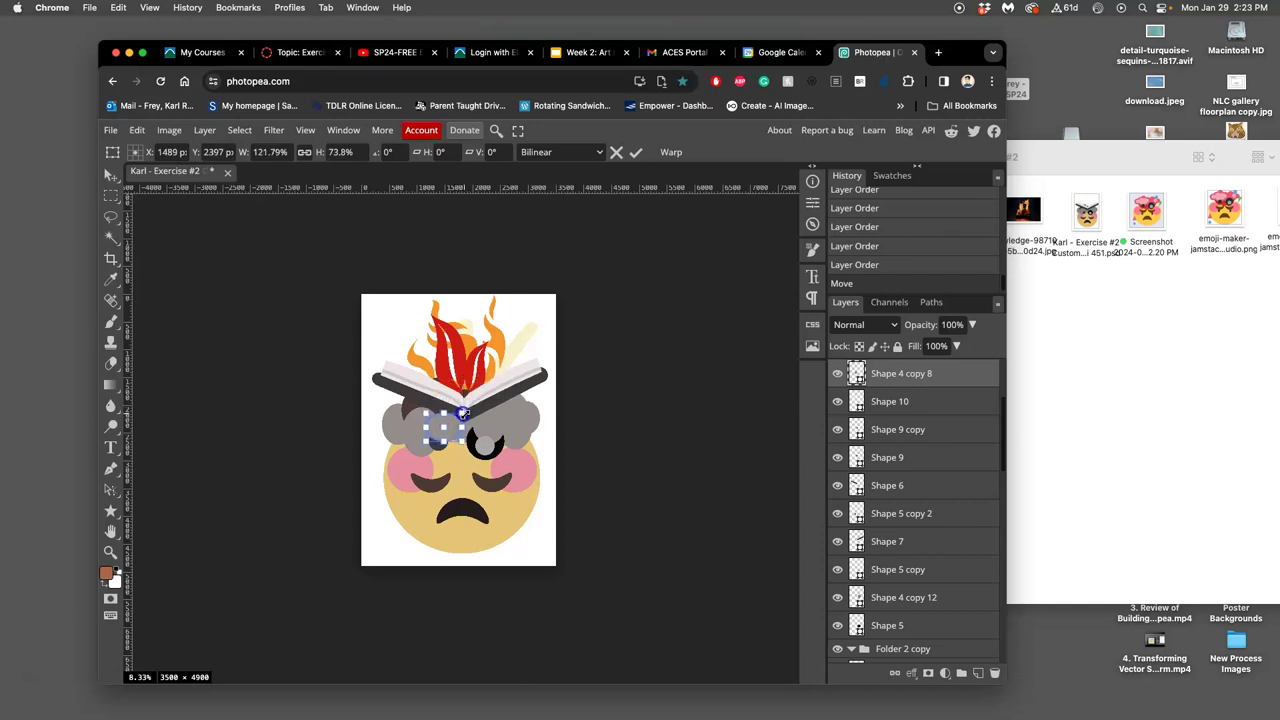
pyautogui.press('Return')
pyautogui.click(549, 446)
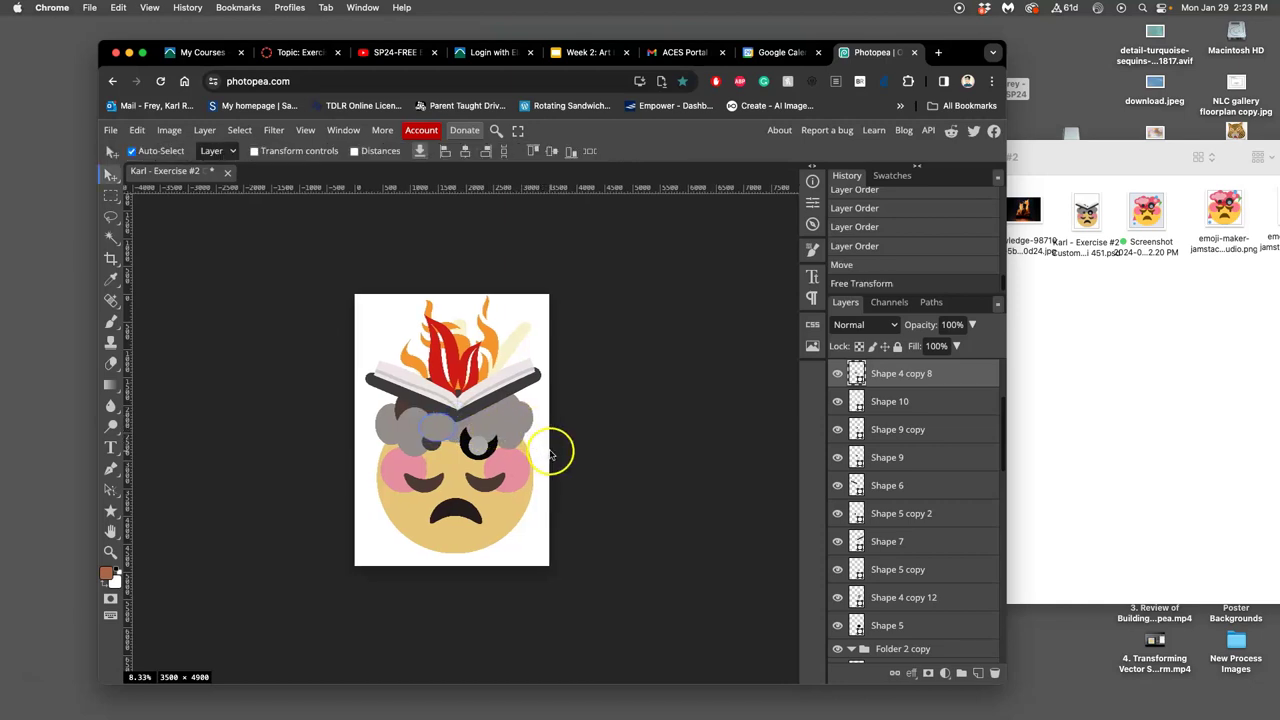
# Step: Duplicate the black eye ring onto the cloud's left, below the cloud shapes
pyautogui.click(490, 450)
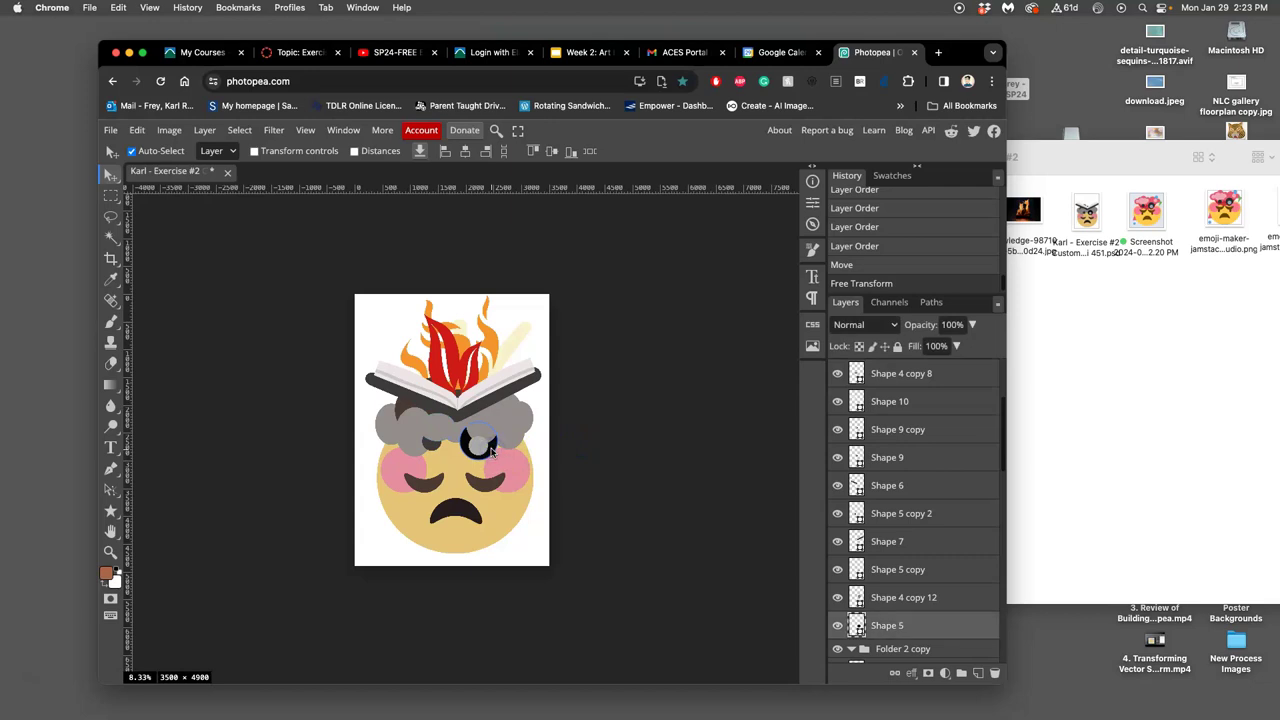
pyautogui.moveTo(490, 450); pyautogui.dragTo(428, 455)
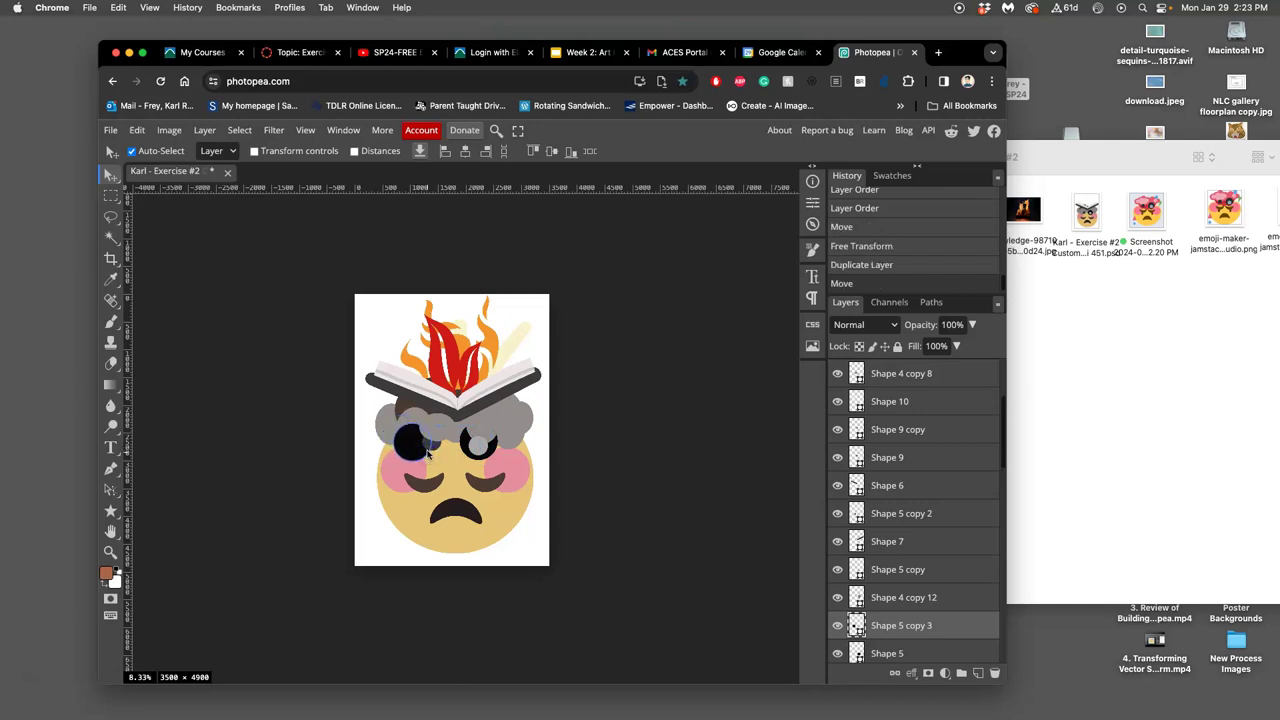
pyautogui.hotkey('ctrl', '[')
pyautogui.hotkey('ctrl', '[')
pyautogui.hotkey('ctrl', '[')
pyautogui.hotkey('ctrl', '[')
pyautogui.hotkey('ctrl', '[')
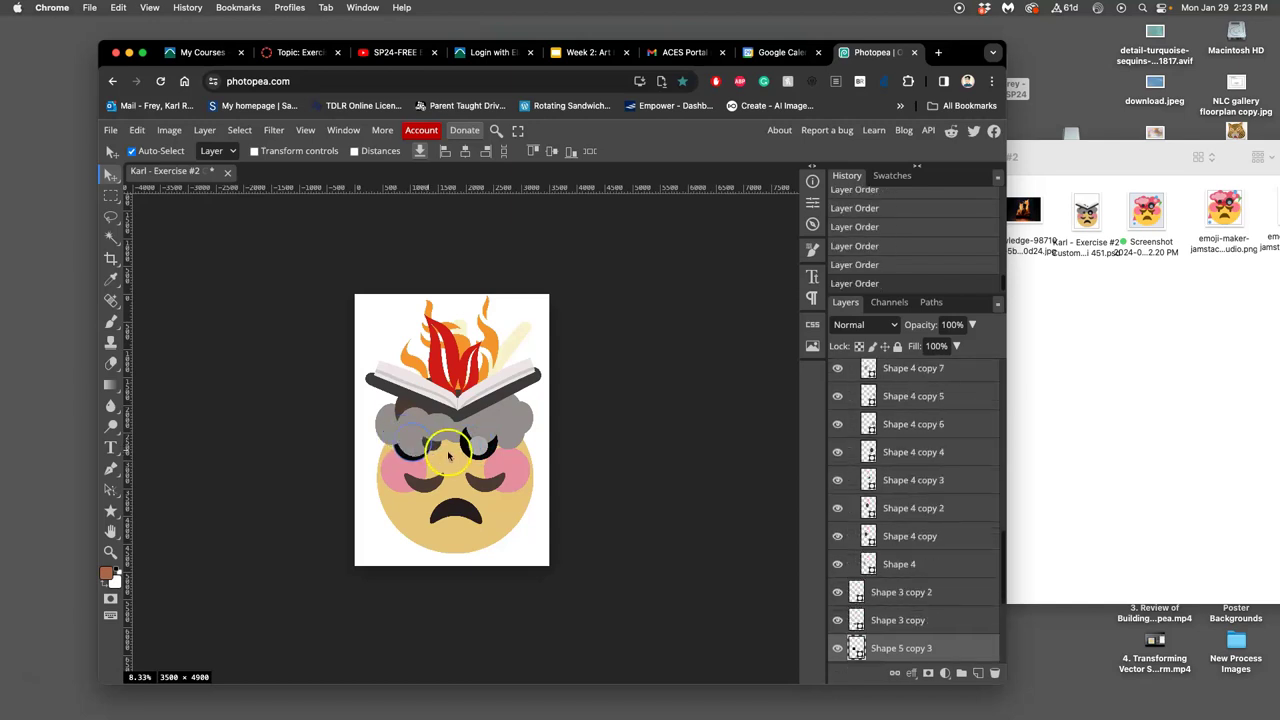
pyautogui.moveTo(448, 455); pyautogui.dragTo(400, 456)
# Step: Carry another eye ring copy to the right eye and bring it to the top
pyautogui.keyDown('alt'); pyautogui.click(402, 458); pyautogui.keyUp('alt')
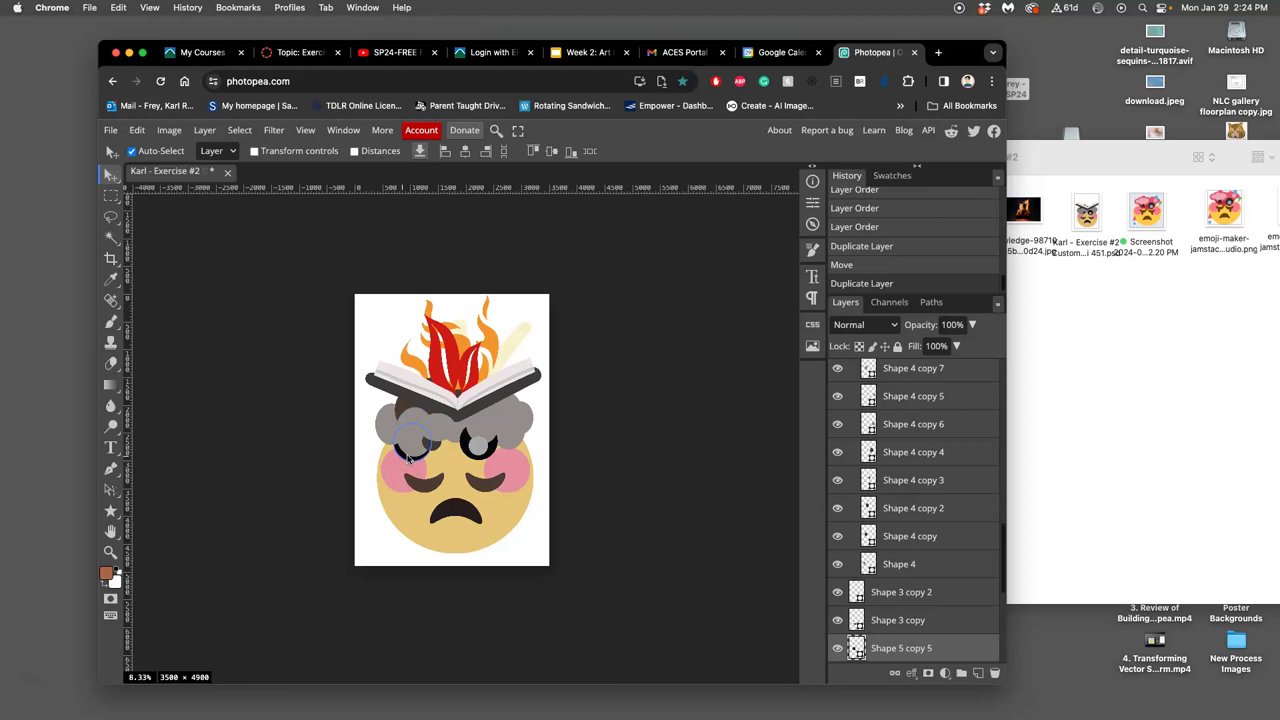
pyautogui.keyDown('alt'); pyautogui.click(408, 456); pyautogui.keyUp('alt')
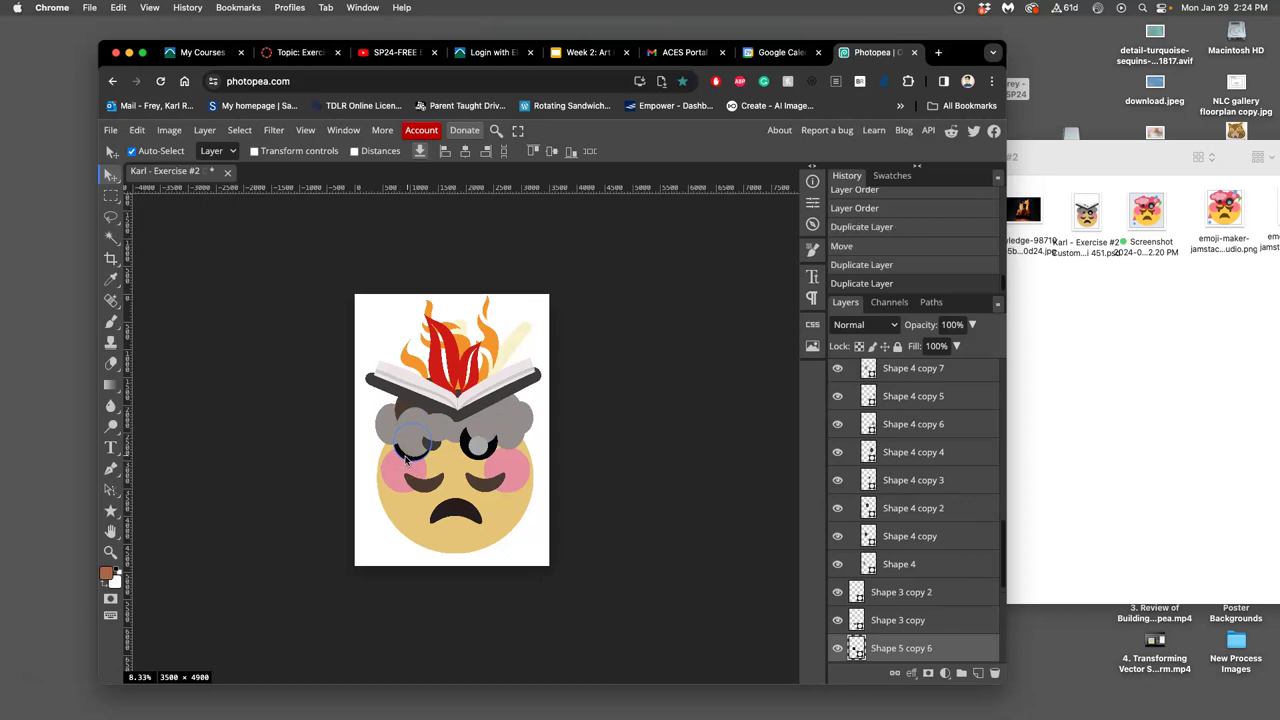
pyautogui.moveTo(404, 456); pyautogui.dragTo(500, 453)
pyautogui.moveTo(498, 438); pyautogui.dragTo(500, 440)
pyautogui.press('super+bracketright')
pyautogui.press('super+bracketright')
pyautogui.press('super+bracketright')
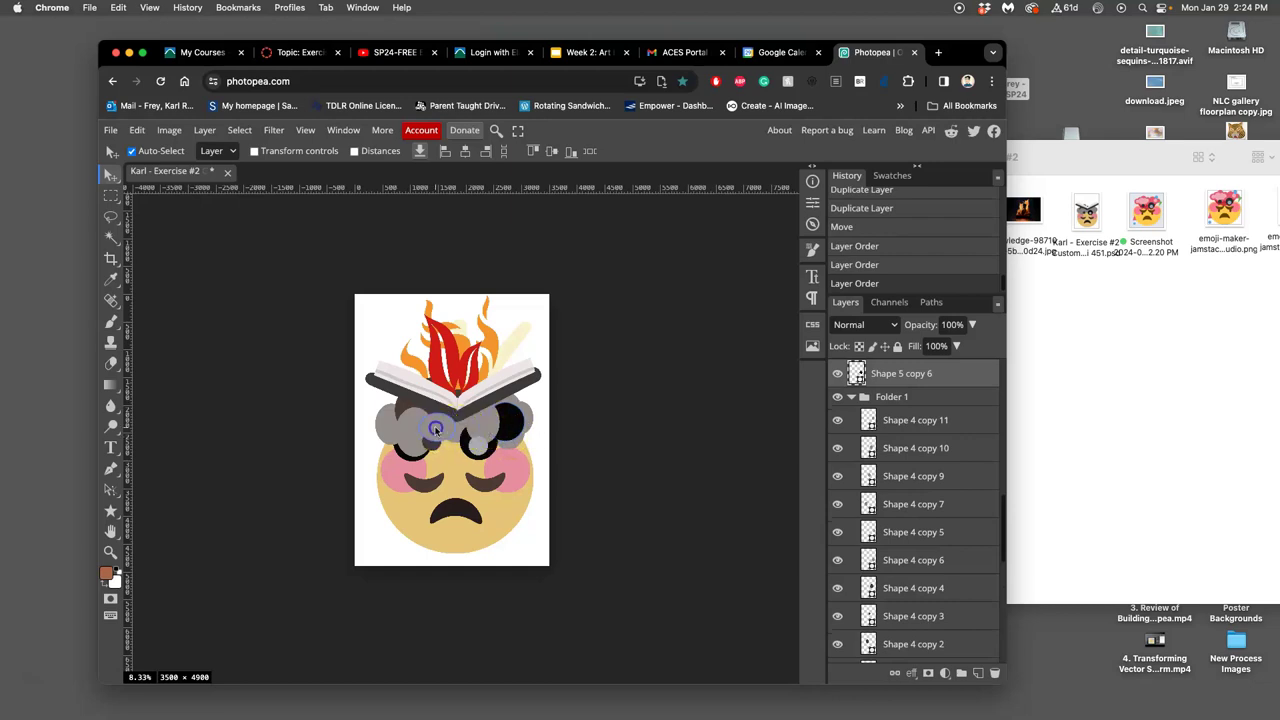
# Step: Duplicate the grey smoke puff, move it, and enlarge it to about 121%
pyautogui.click(440, 430)
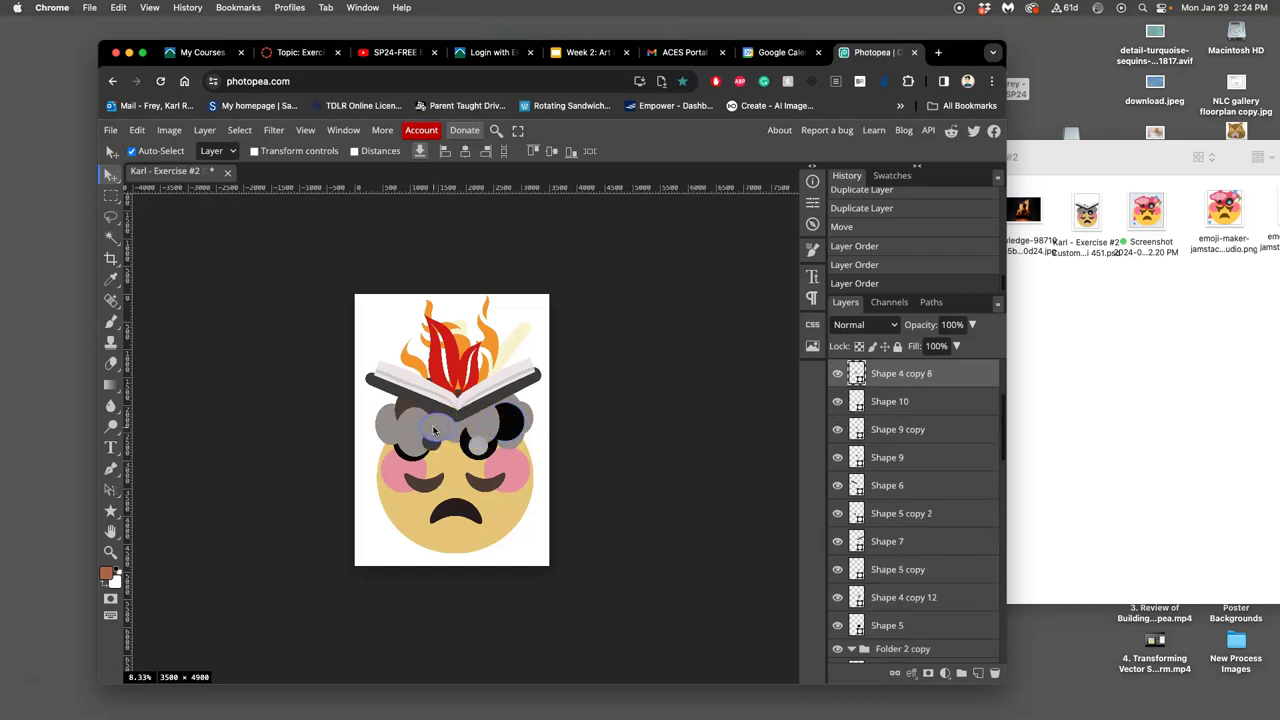
pyautogui.press('super+j')
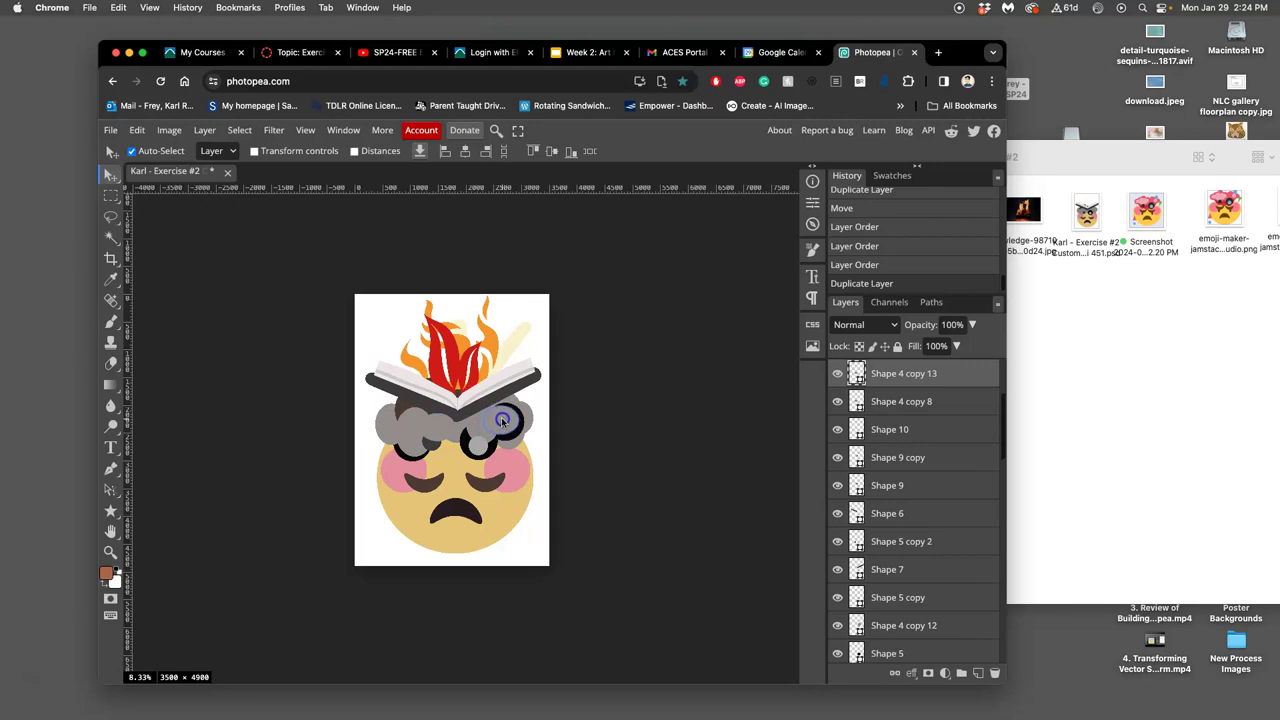
pyautogui.moveTo(503, 416); pyautogui.dragTo(520, 440)
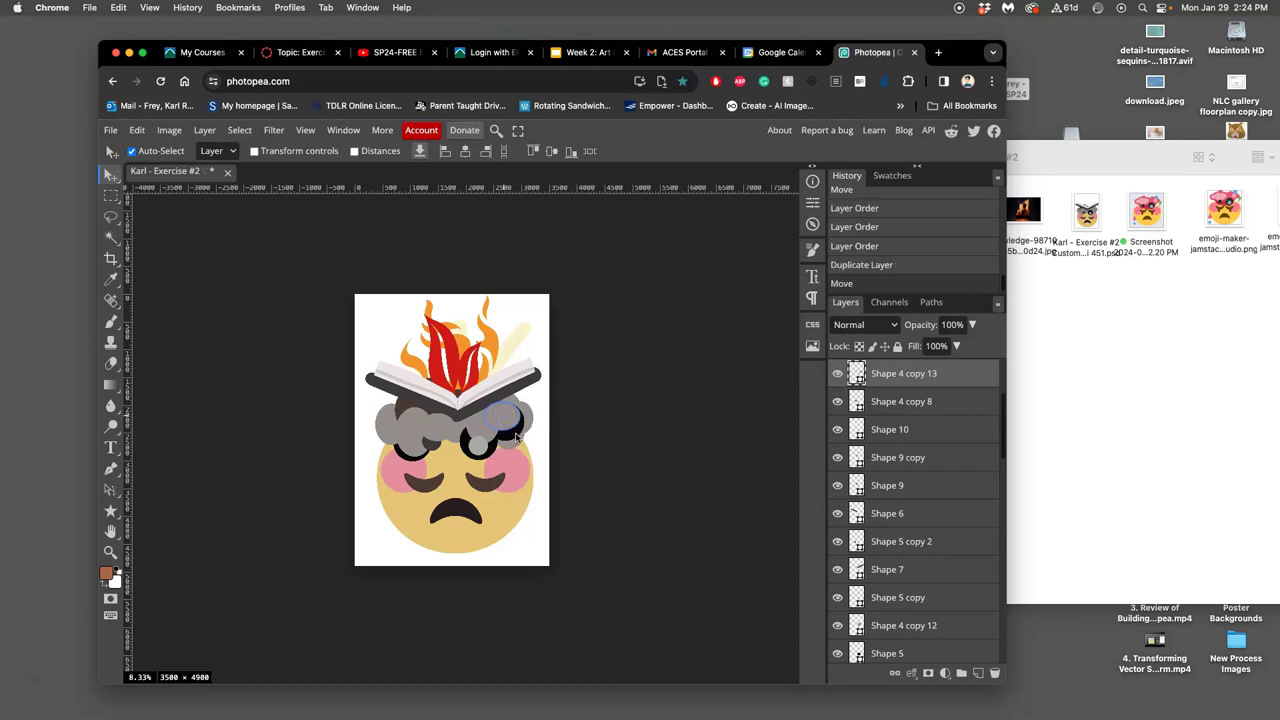
pyautogui.hotkey('ctrl', 'alt', 't')
pyautogui.moveTo(505, 430); pyautogui.dragTo(522, 436)
pyautogui.press('Return')
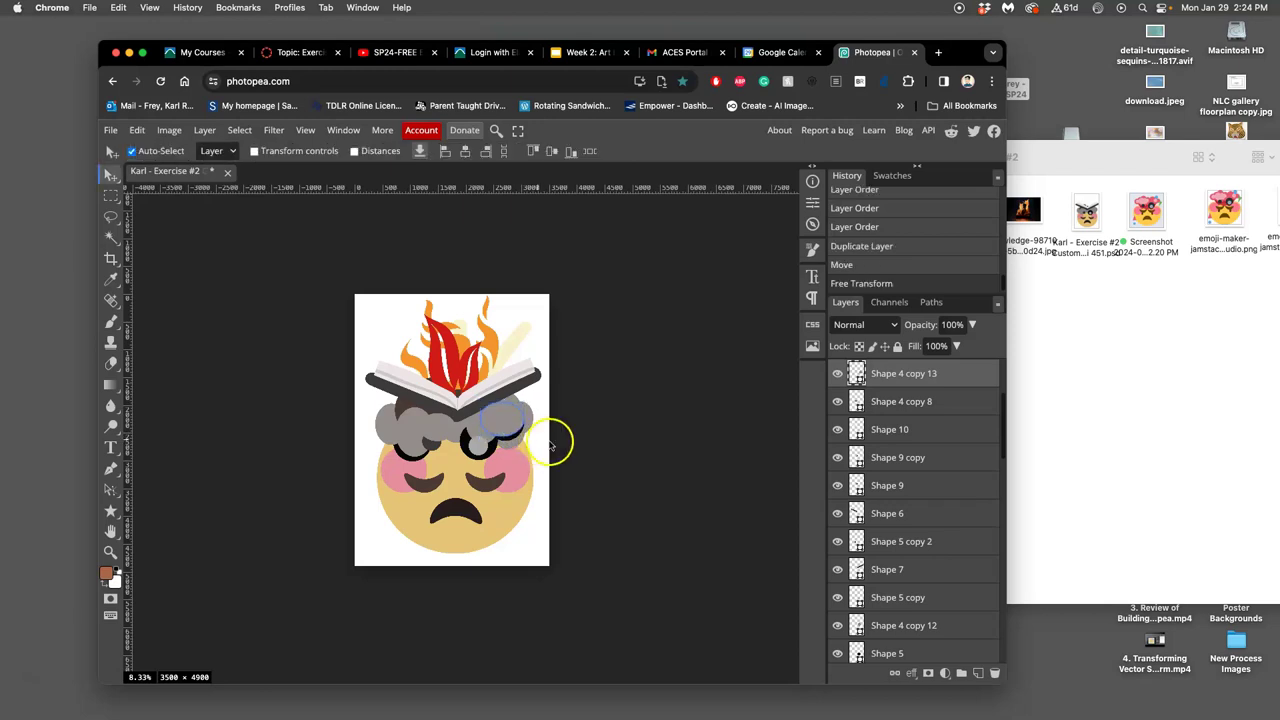
pyautogui.click(564, 448)
# Step: Nudge the enlarged grey puff into place on the cloud's right
pyautogui.click(521, 427)
pyautogui.click(504, 419)
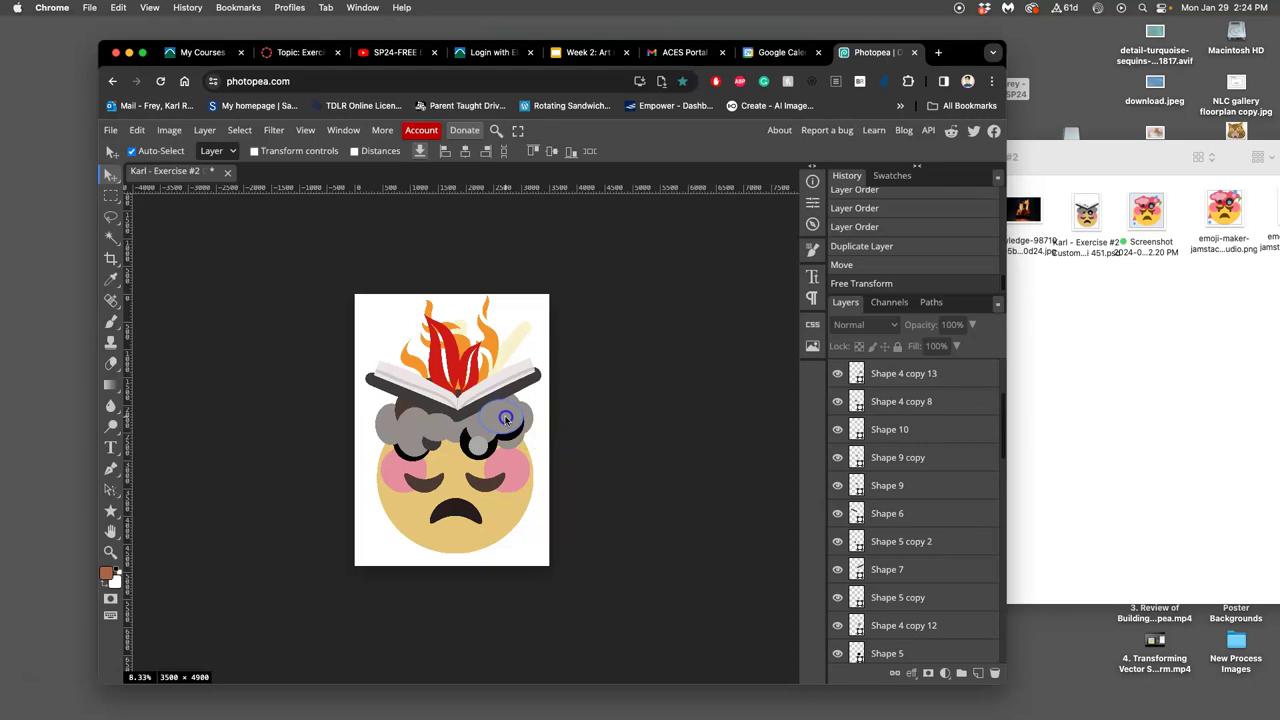
pyautogui.moveTo(506, 422); pyautogui.dragTo(474, 399)
pyautogui.press('super+alt+t')
pyautogui.press('Return')
pyautogui.click(600, 445)
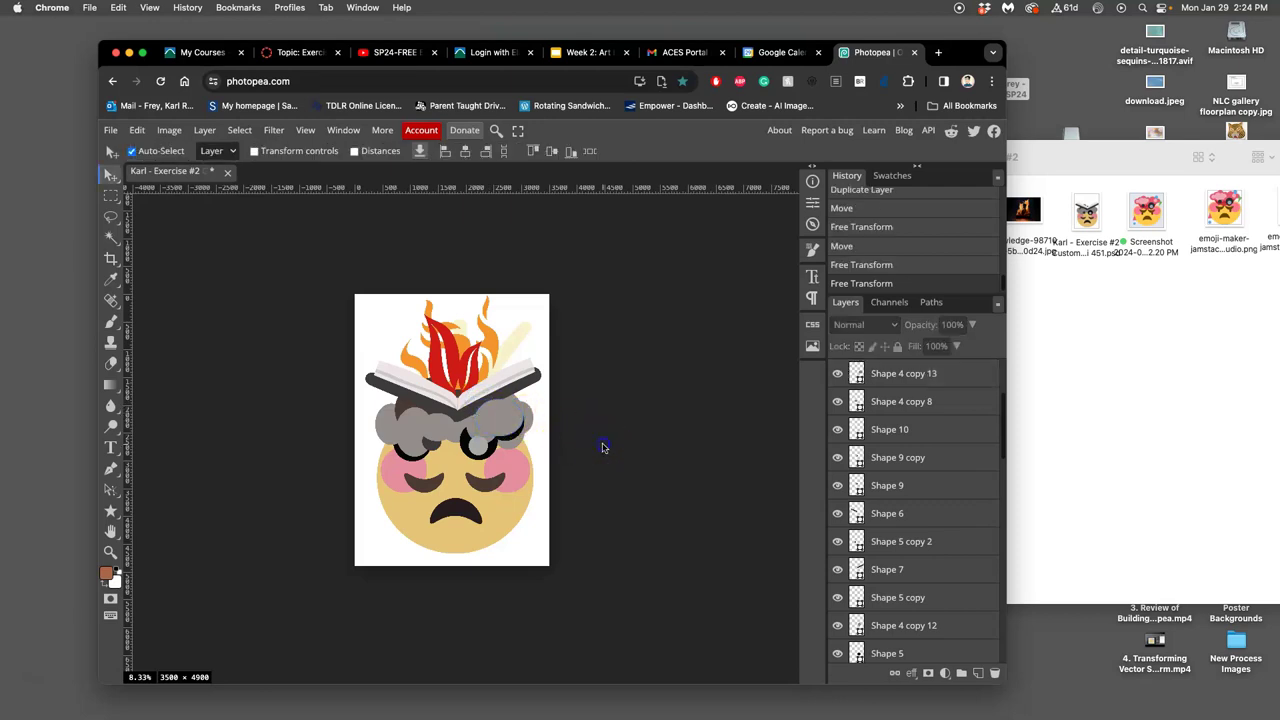
# Step: Duplicate the Shape 5 copy 6 circle and move the copy toward the cloud's centre
pyautogui.click(511, 440)
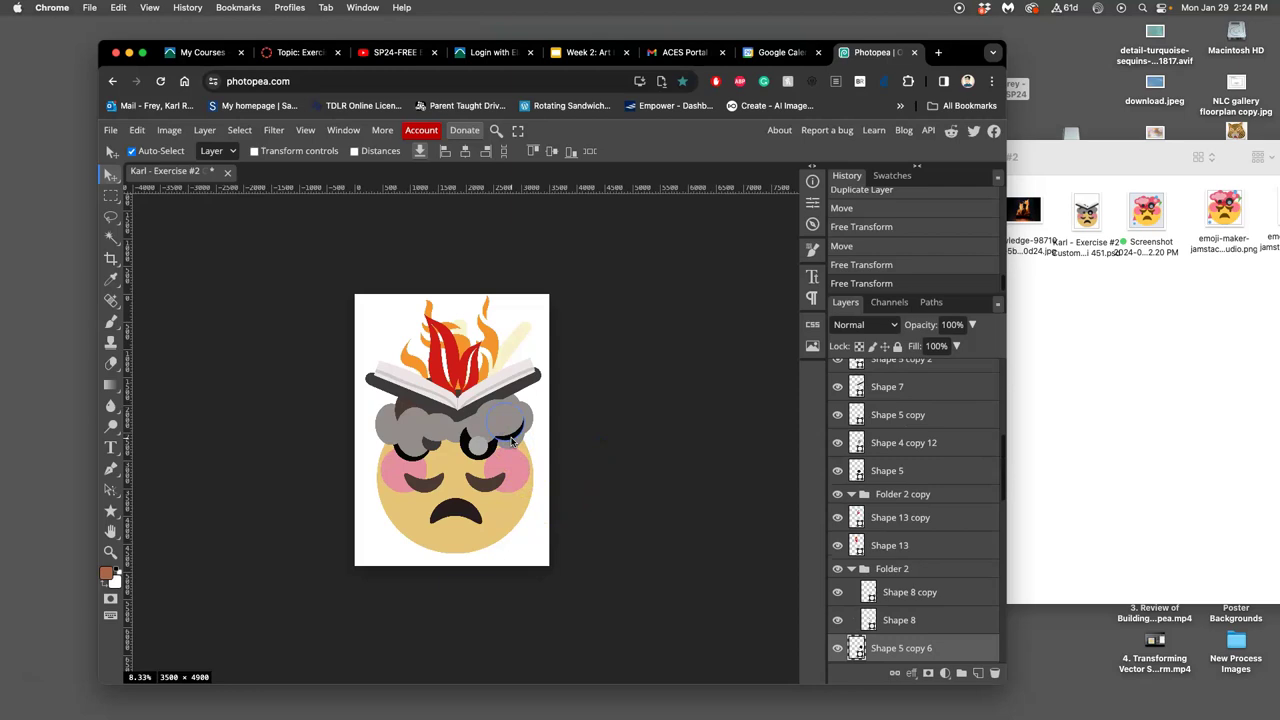
pyautogui.press('super+j')
pyautogui.moveTo(513, 438); pyautogui.dragTo(458, 445)
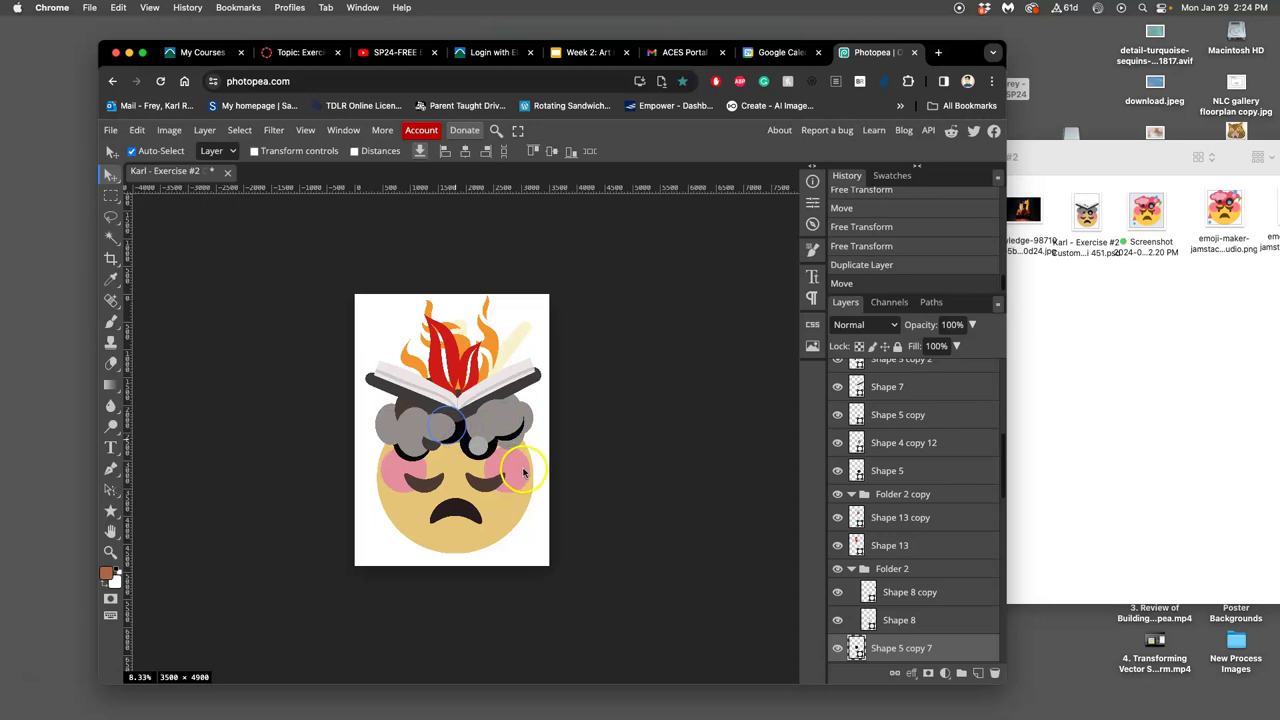
# Step: Fill the copied centre circle with dark grey
pyautogui.doubleClick(855, 648)
pyautogui.click(421, 556)
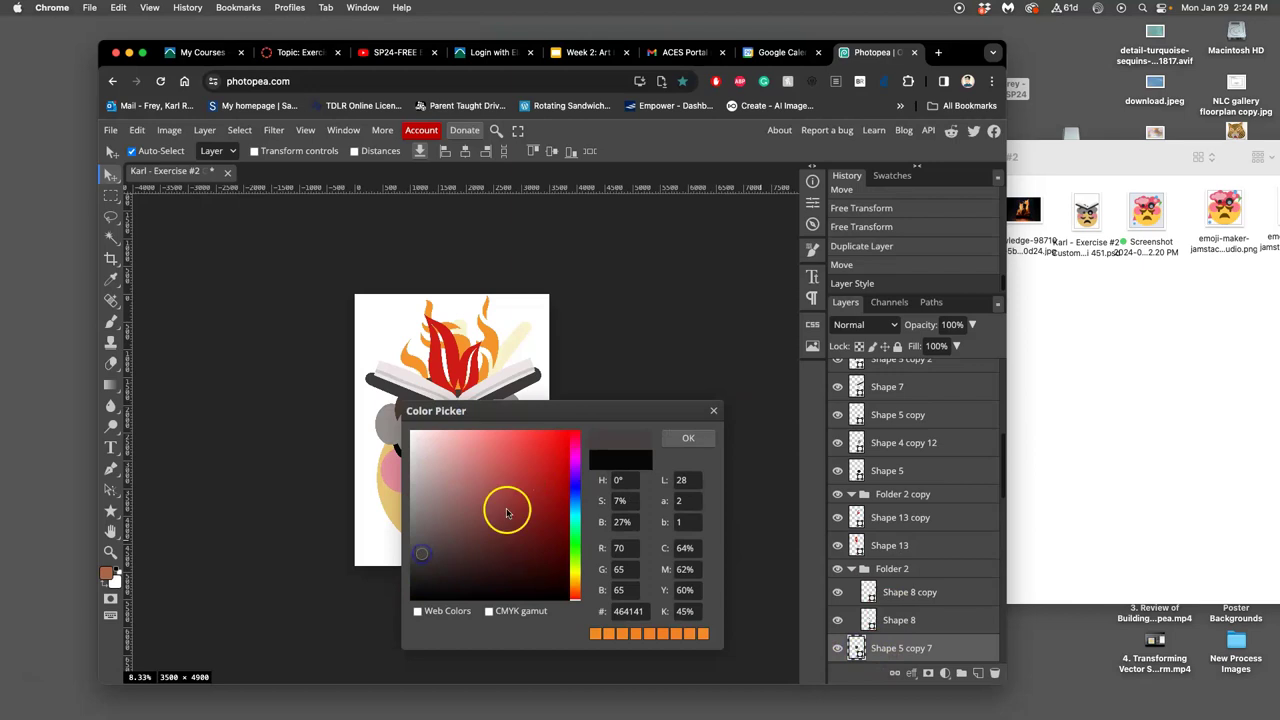
pyautogui.click(689, 438)
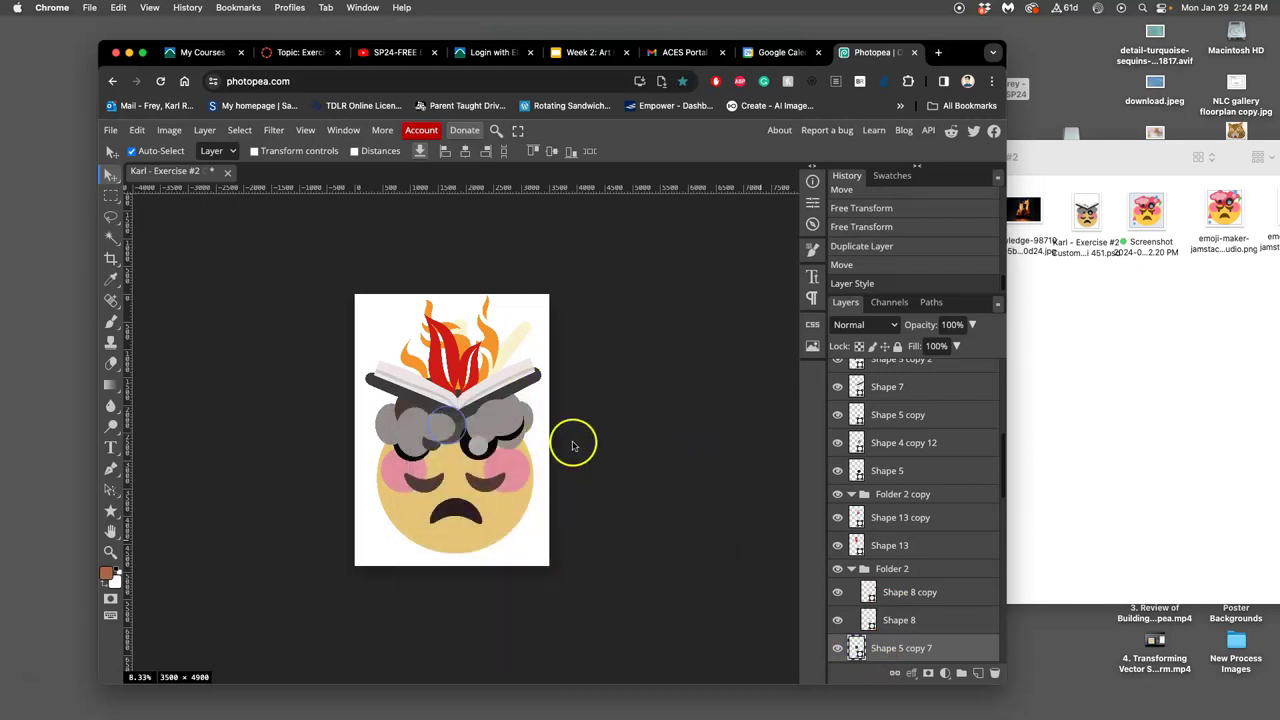
# Step: Recolour the Shape 9 copy book piece to the near-black #262020
pyautogui.click(422, 406)
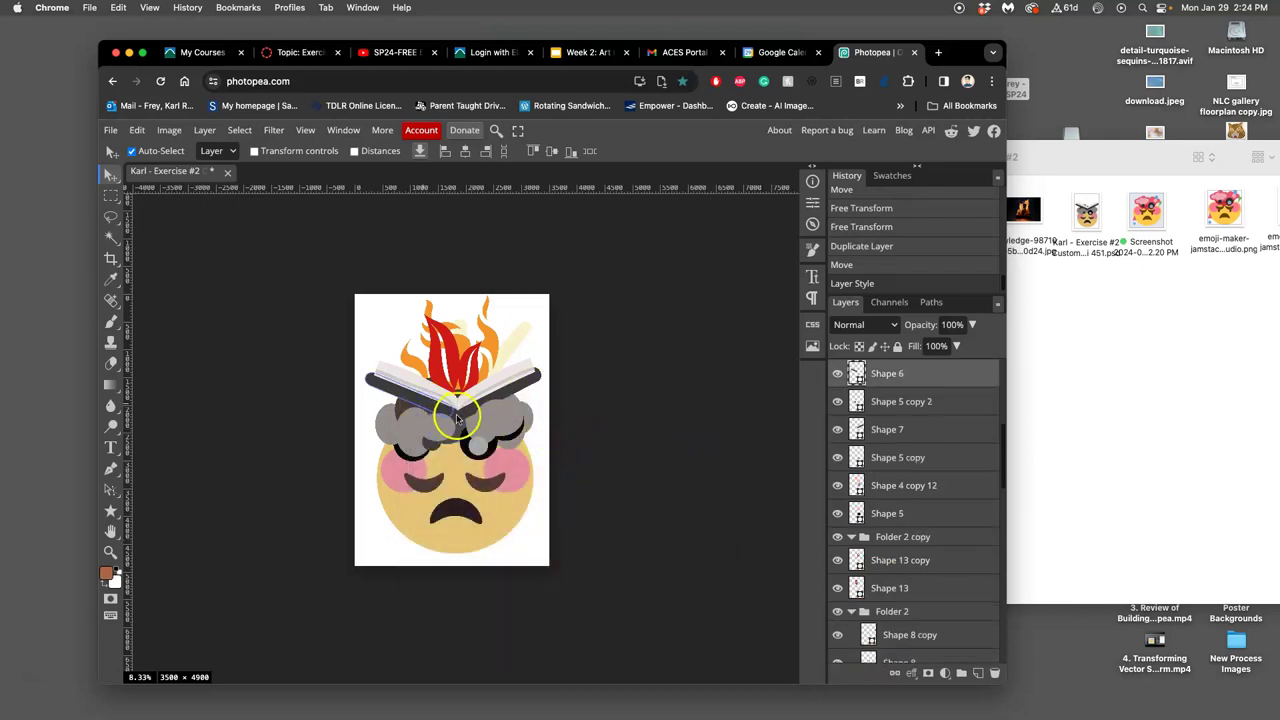
pyautogui.click(458, 422)
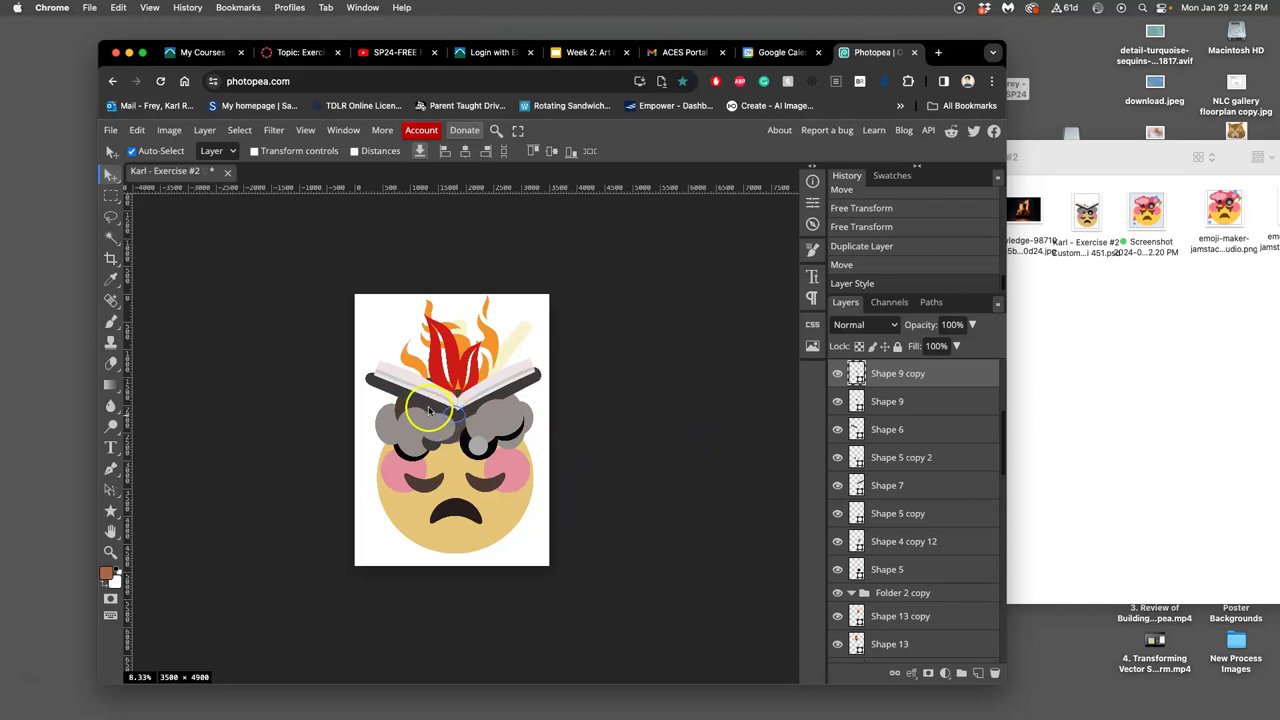
pyautogui.keyDown('shift'); pyautogui.click(424, 410); pyautogui.keyUp('shift')
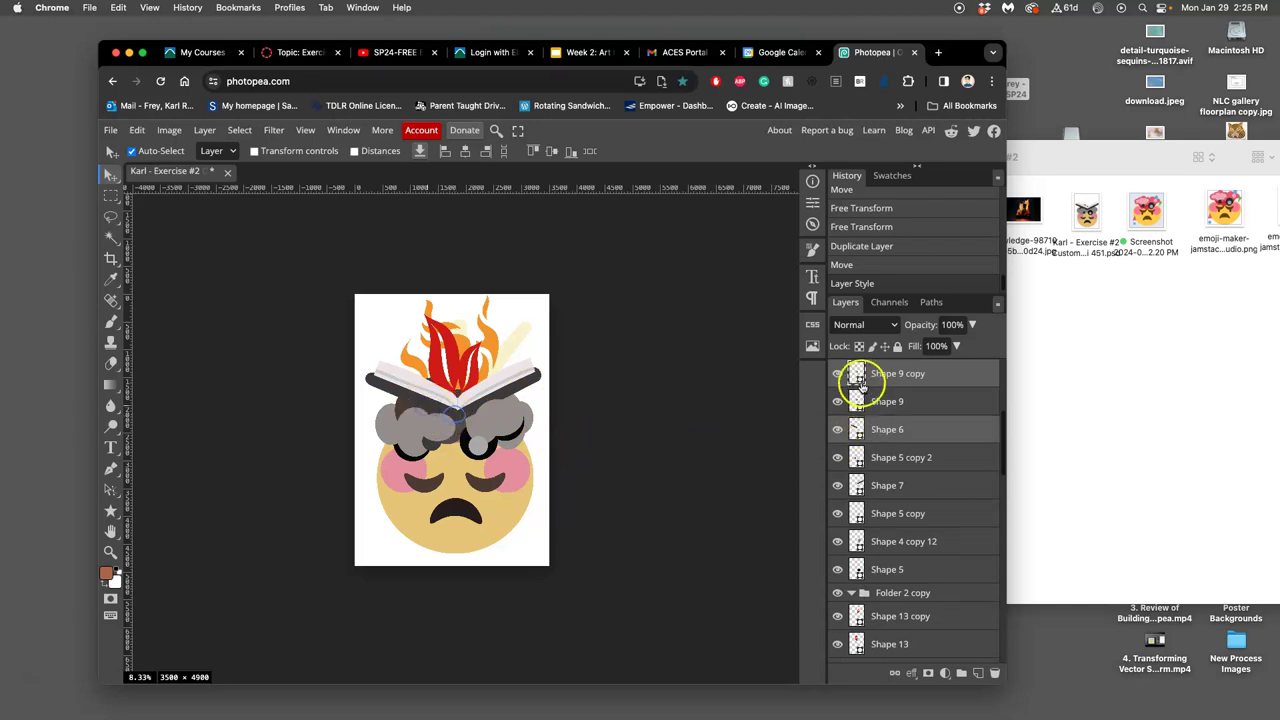
pyautogui.doubleClick(857, 373)
pyautogui.moveTo(444, 575)
pyautogui.mouseDown()
pyautogui.moveTo(471, 557)
pyautogui.moveTo(473, 569)
pyautogui.mouseUp()
pyautogui.click(690, 439)
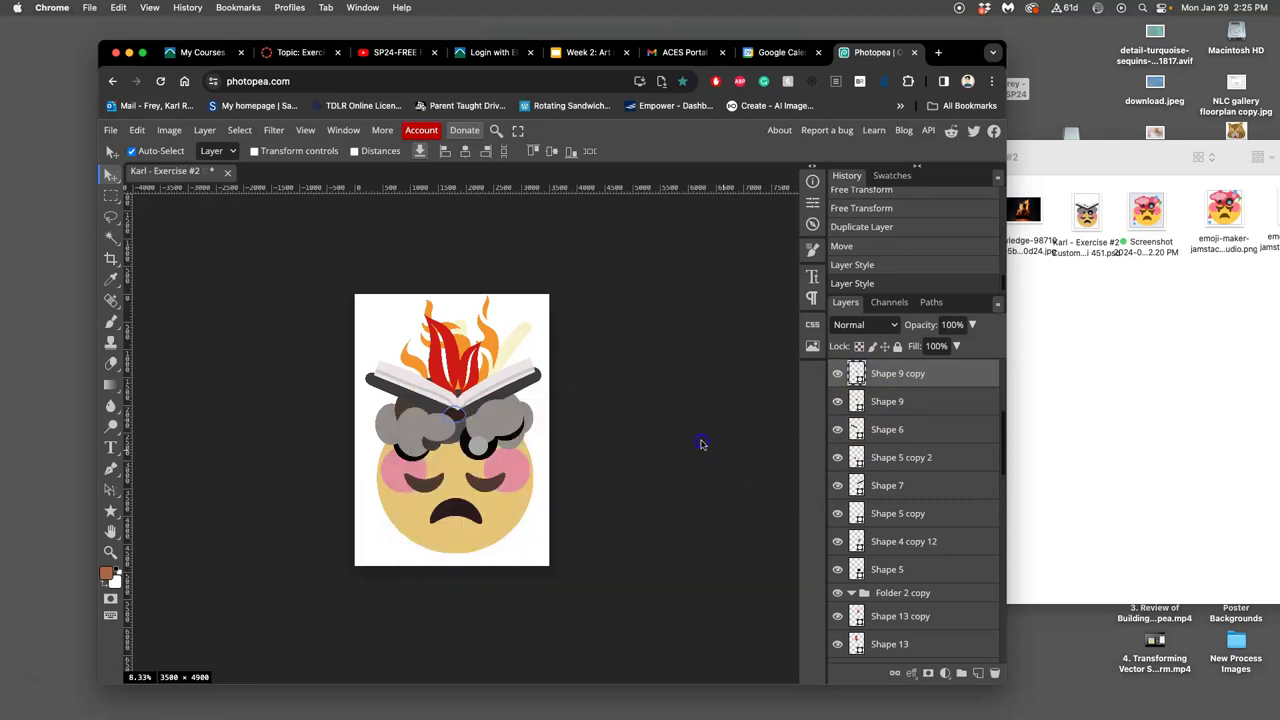
# Step: Set the book cover Shape 6 fill to deep maroon #2e1c1c
pyautogui.click(437, 408)
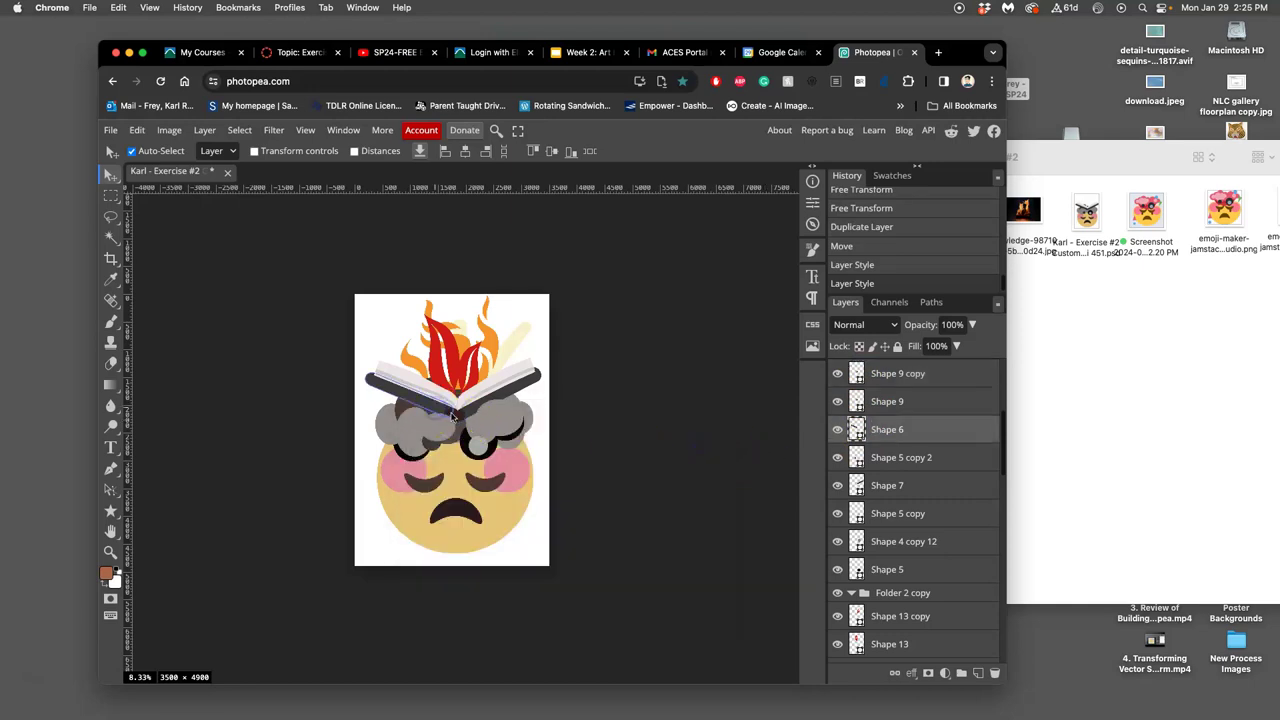
pyautogui.doubleClick(857, 429)
pyautogui.moveTo(523, 412); pyautogui.dragTo(670, 381)
pyautogui.click(617, 537)
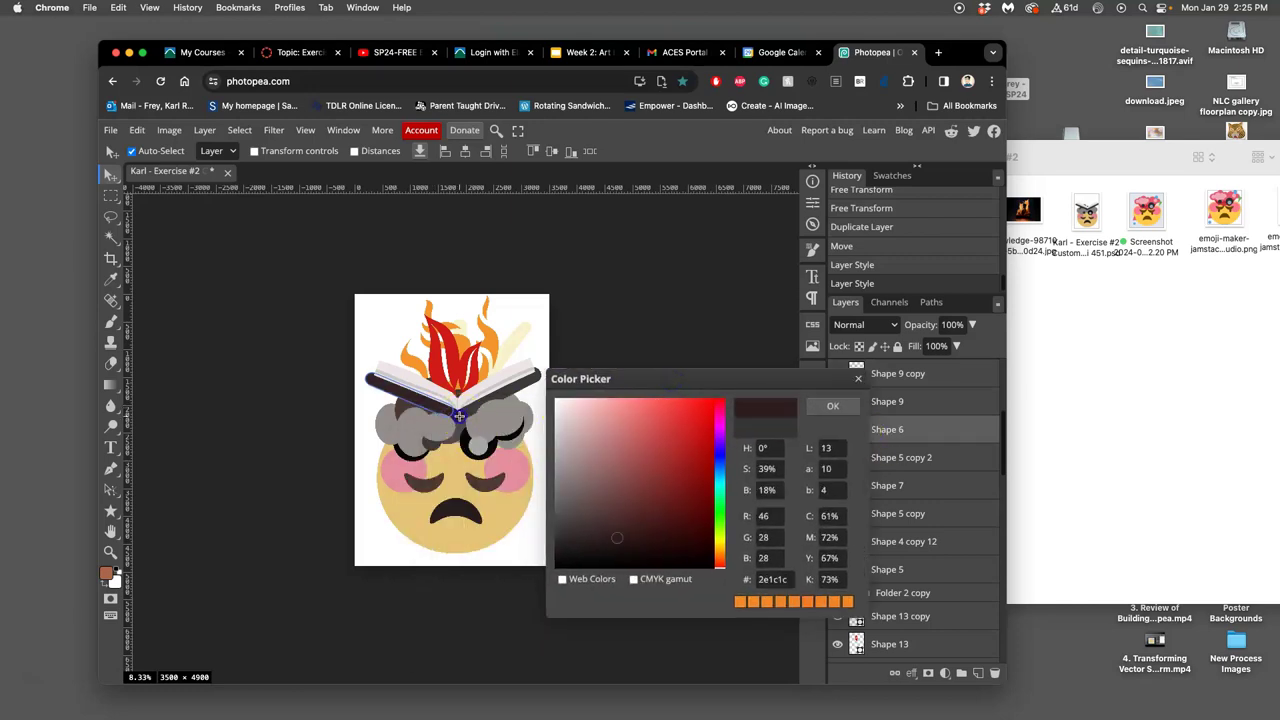
pyautogui.click(831, 406)
# Step: Give the other cover, Shape 7, the same maroon by sampling the cover colour
pyautogui.click(466, 410)
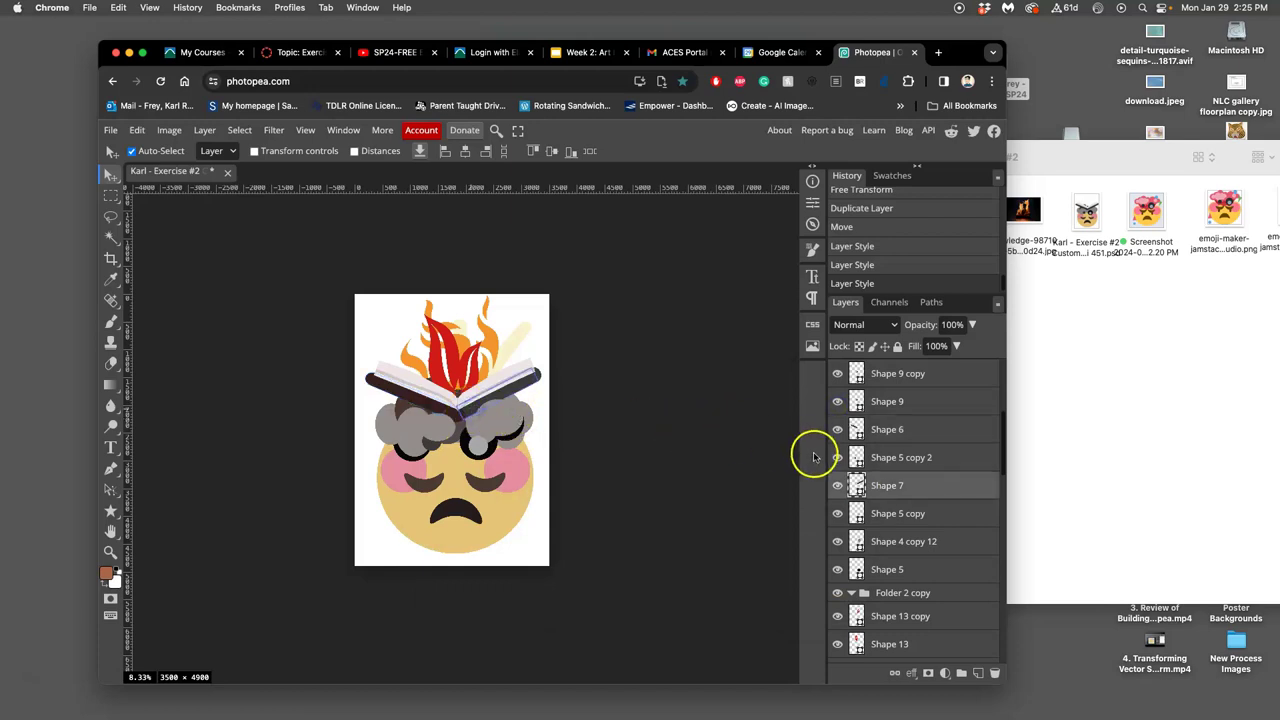
pyautogui.doubleClick(857, 485)
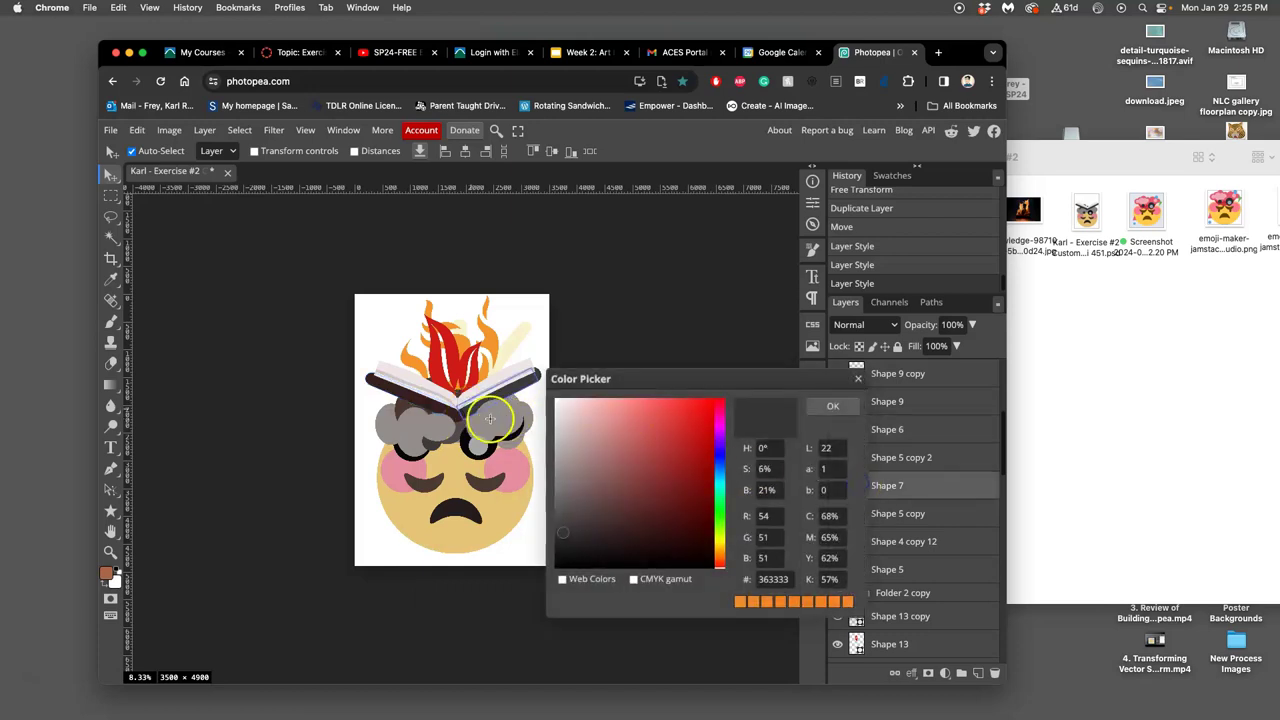
pyautogui.scroll(6, 494, 432)
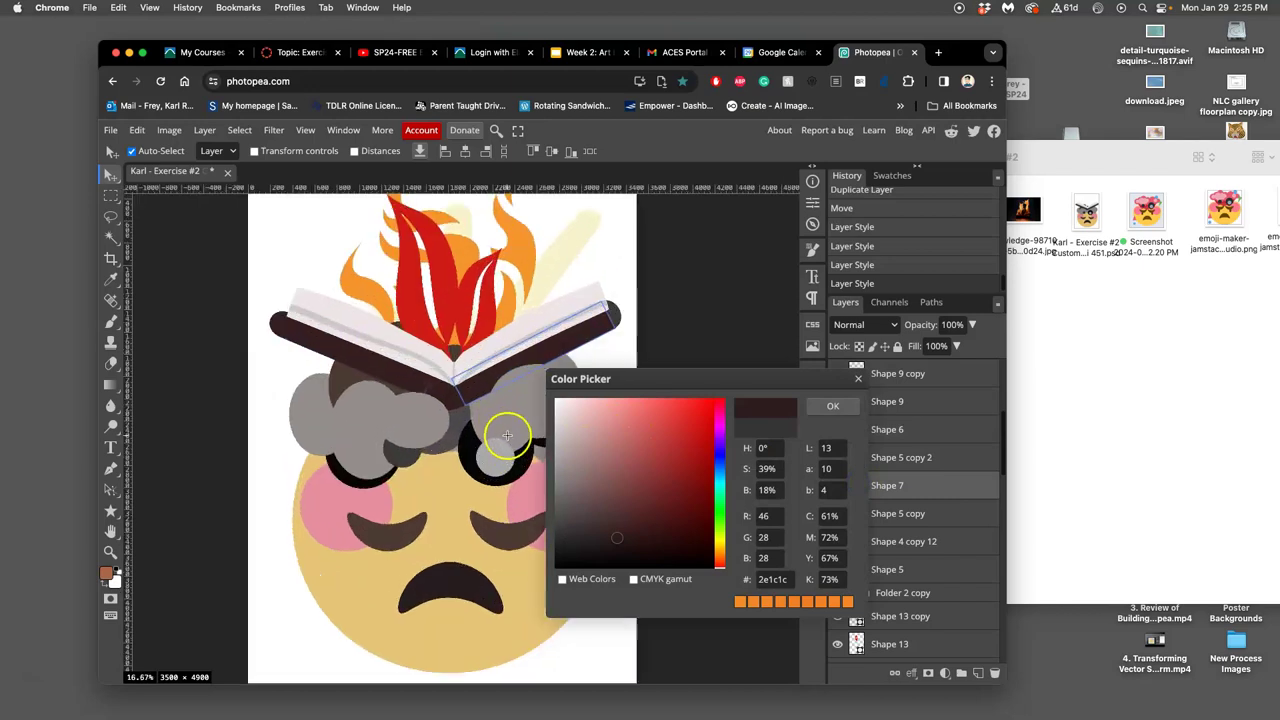
pyautogui.moveTo(399, 403); pyautogui.dragTo(356, 410)
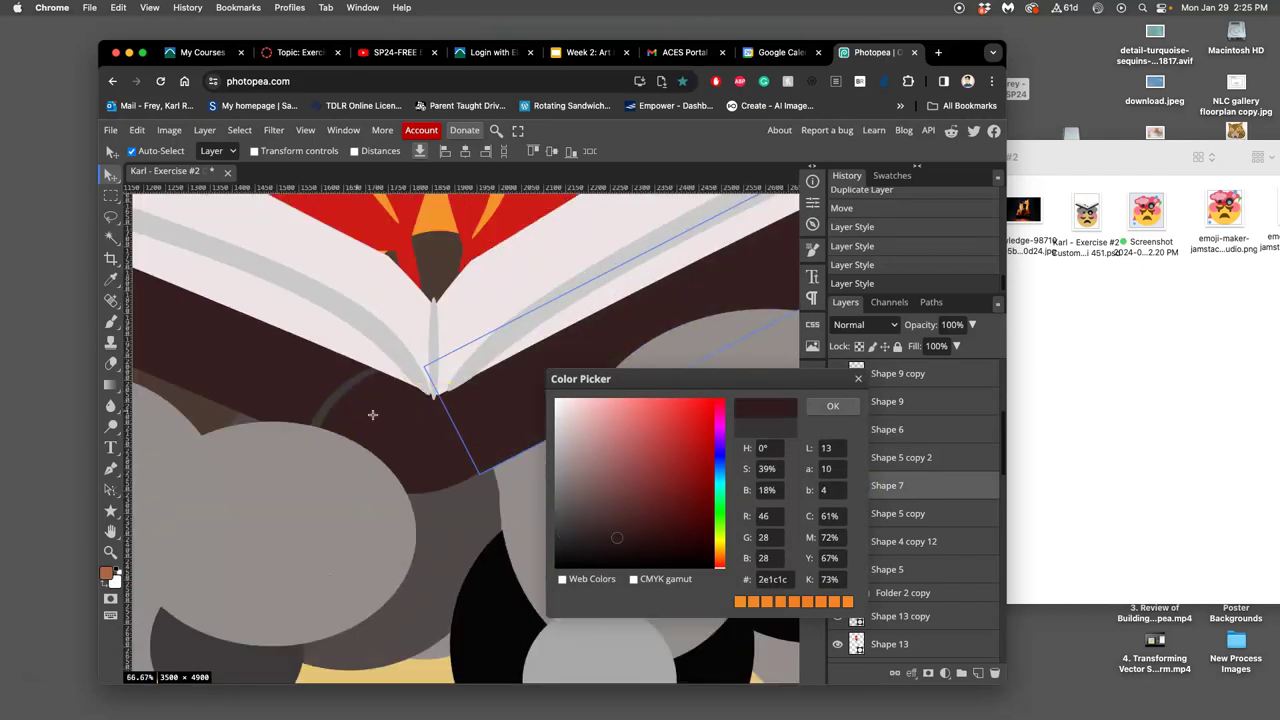
pyautogui.click(429, 399)
pyautogui.click(432, 349)
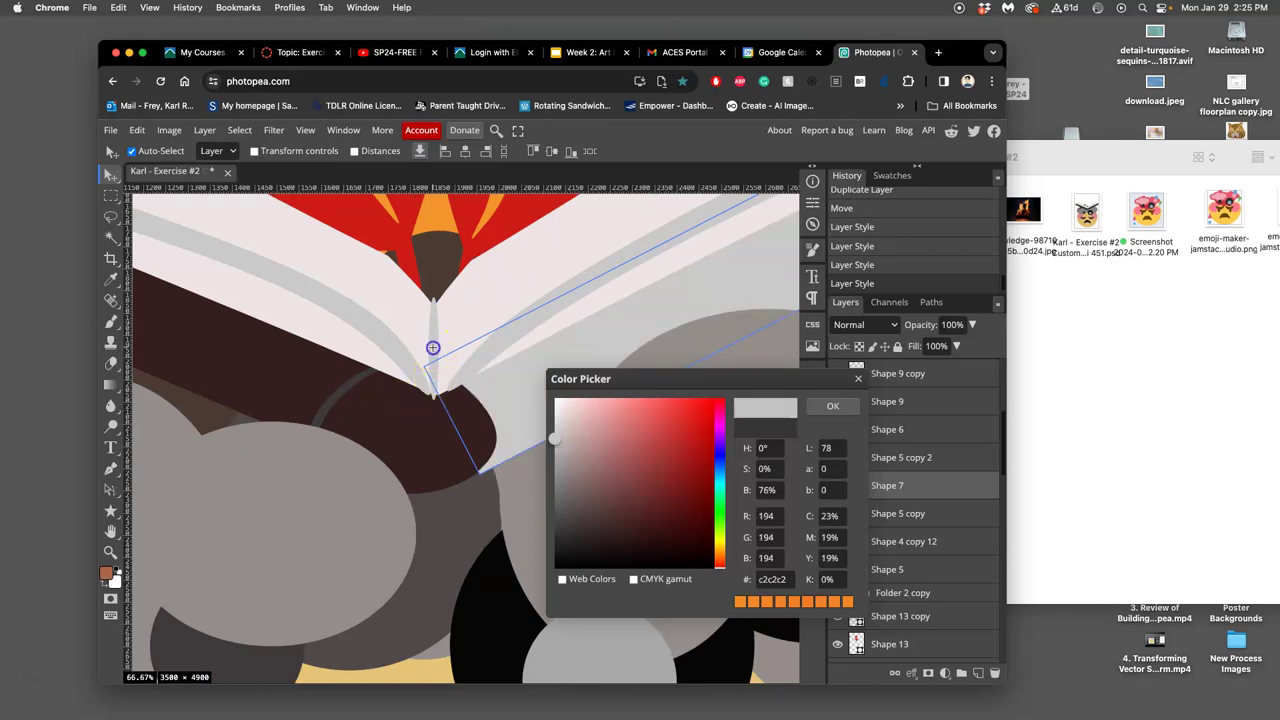
pyautogui.click(491, 406)
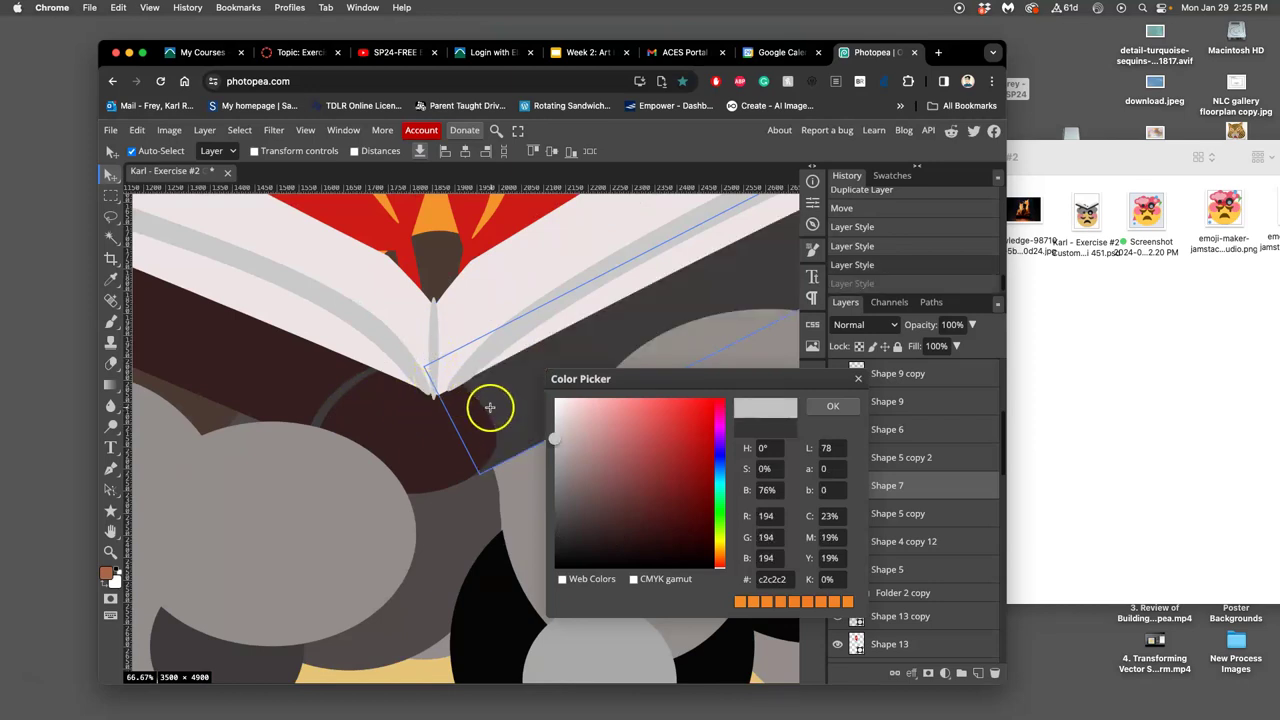
pyautogui.click(446, 426)
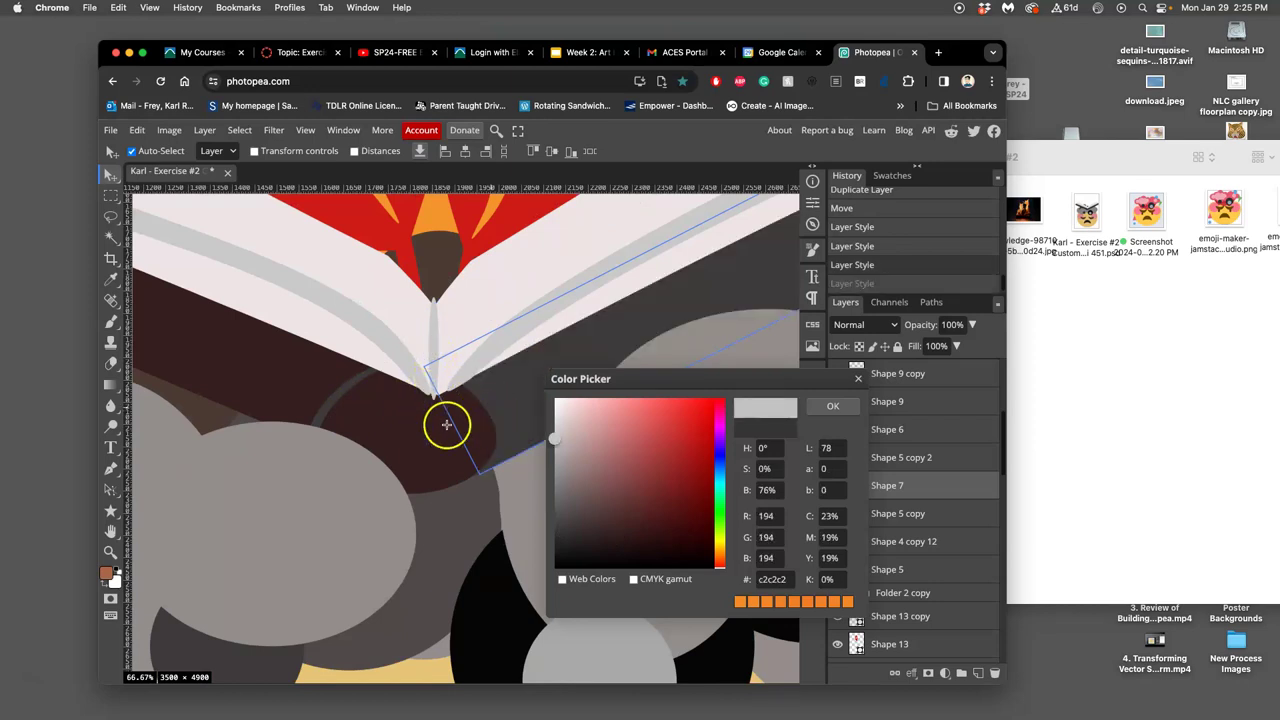
pyautogui.click(833, 406)
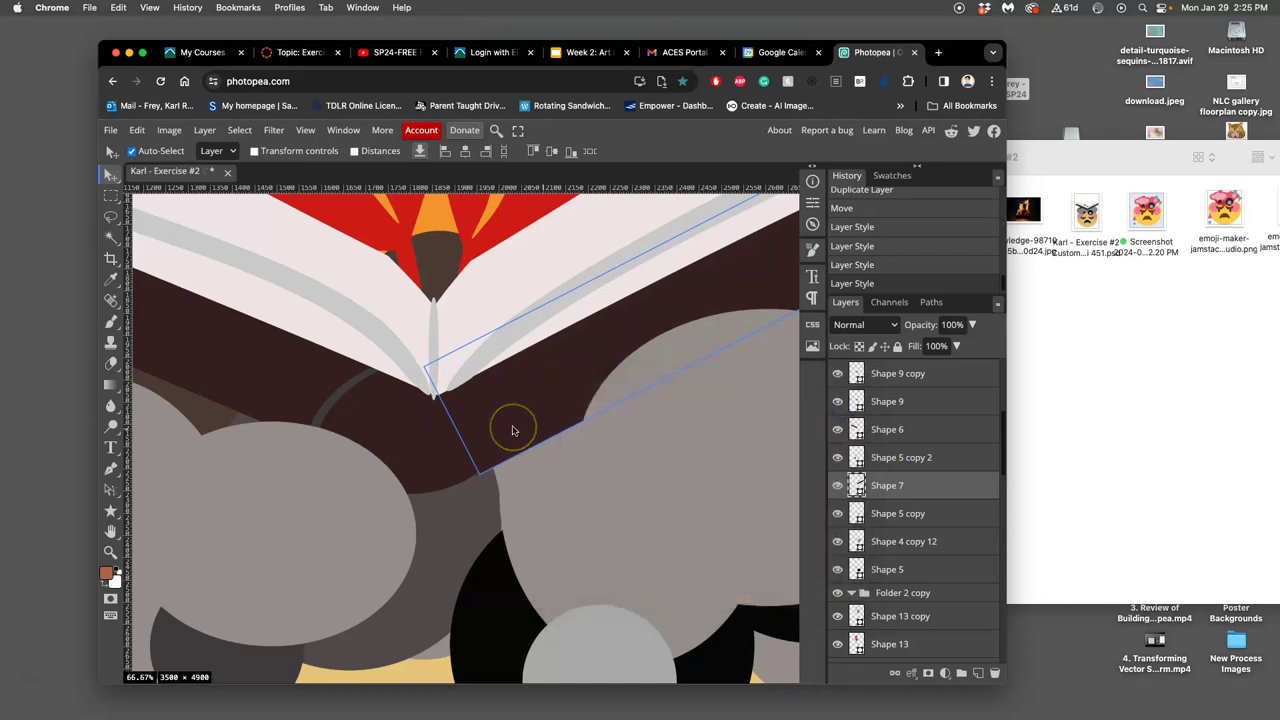
# Step: Send Shape 7 beneath the grey puffs and add a duplicate grey page line above the original
pyautogui.press('super+bracketright')
pyautogui.press('super+bracketright')
pyautogui.press('super+bracketright')
pyautogui.press('super+bracketright')
pyautogui.press('super+bracketright')
pyautogui.press('super+bracketright')
pyautogui.press('super+bracketright')
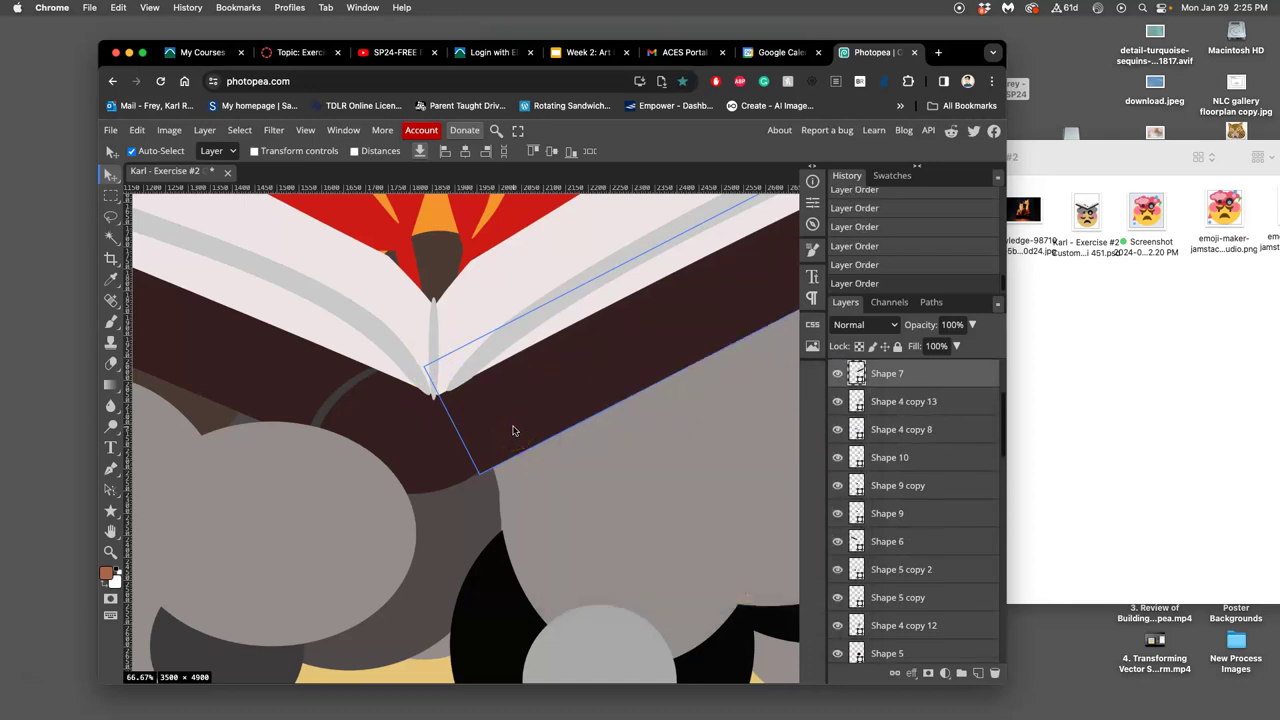
pyautogui.press('super+bracketleft')
pyautogui.press('super+bracketleft')
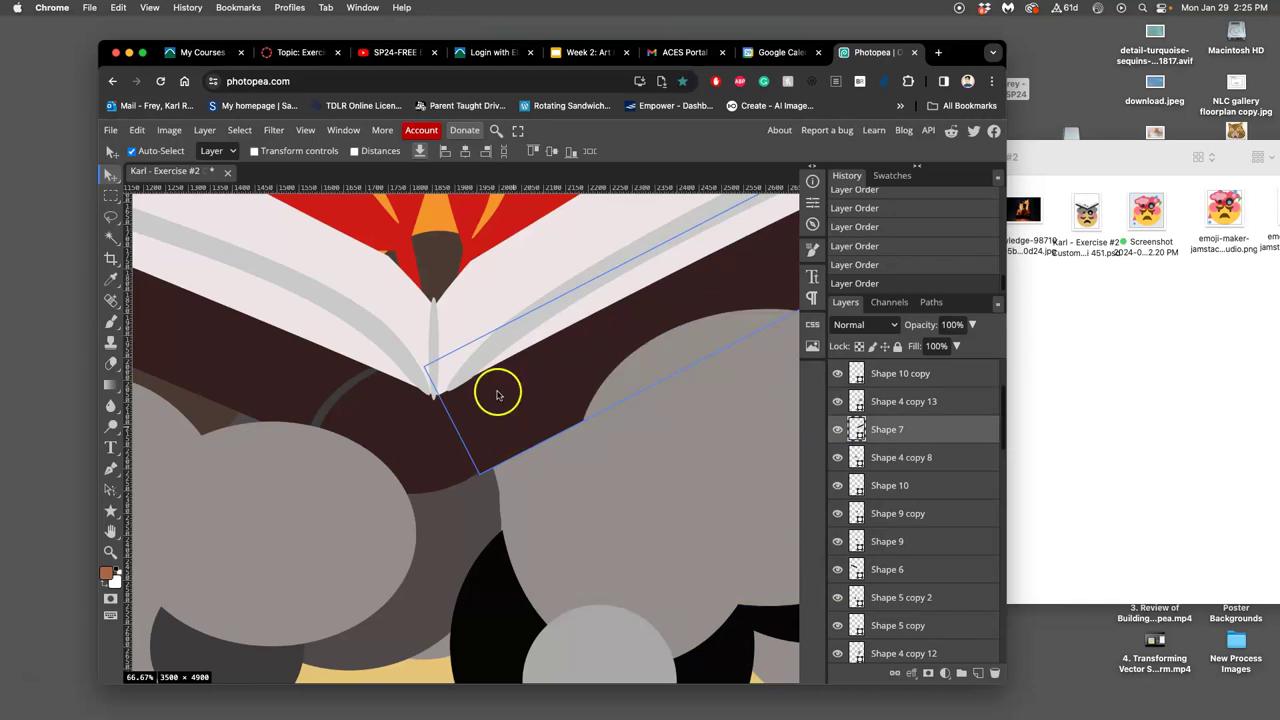
pyautogui.click(476, 362)
pyautogui.press('super+j')
pyautogui.moveTo(476, 377); pyautogui.dragTo(470, 374)
# Step: Begin a free transform on the spine stripe to resize it
pyautogui.hscroll(5, 510, 380)
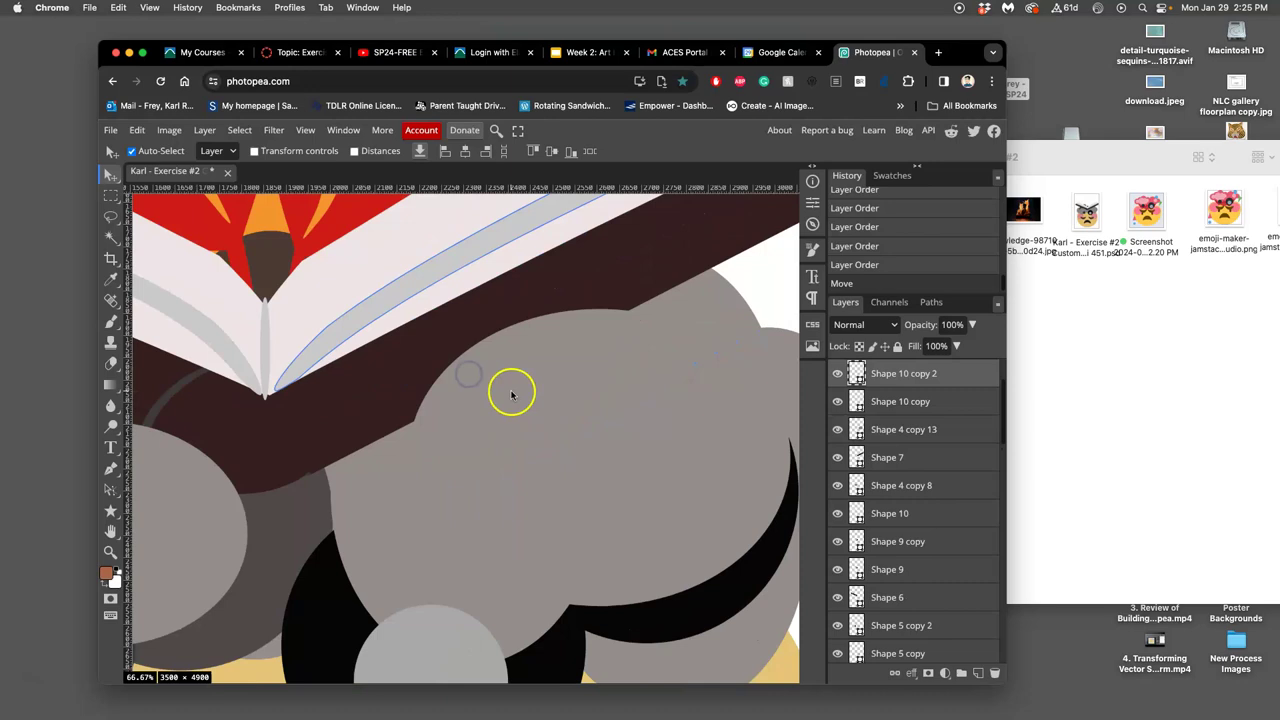
pyautogui.scroll(3, 509, 390)
pyautogui.hscroll(5, 509, 397)
pyautogui.scroll(-3, 490, 410)
pyautogui.scroll(5, 471, 428)
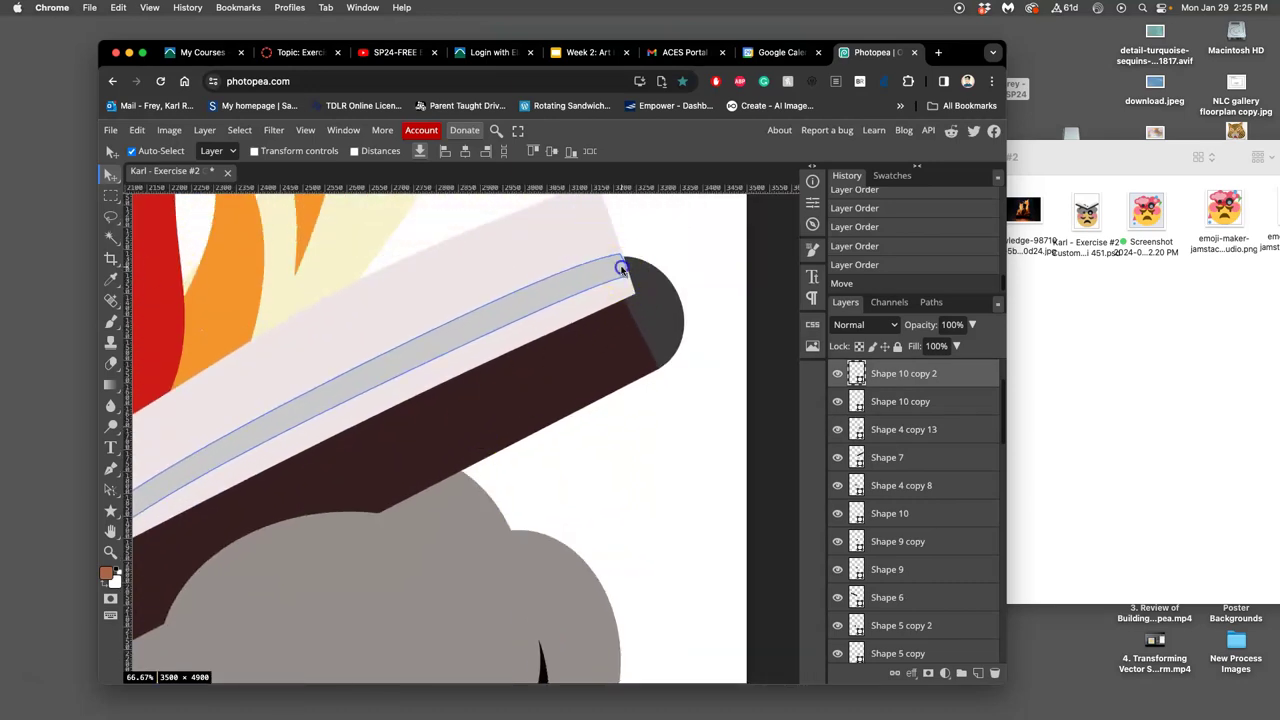
pyautogui.hscroll(-5, 493, 372)
pyautogui.scroll(3, 457, 371)
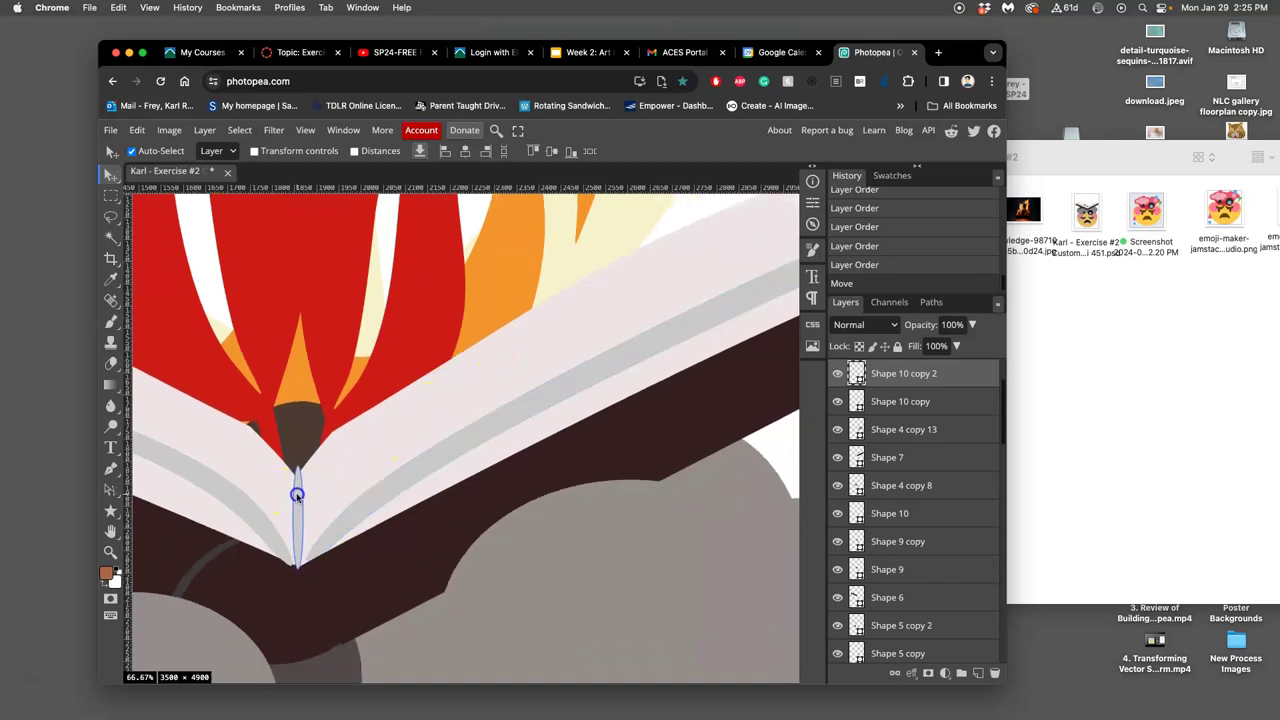
pyautogui.press('super+alt+t')
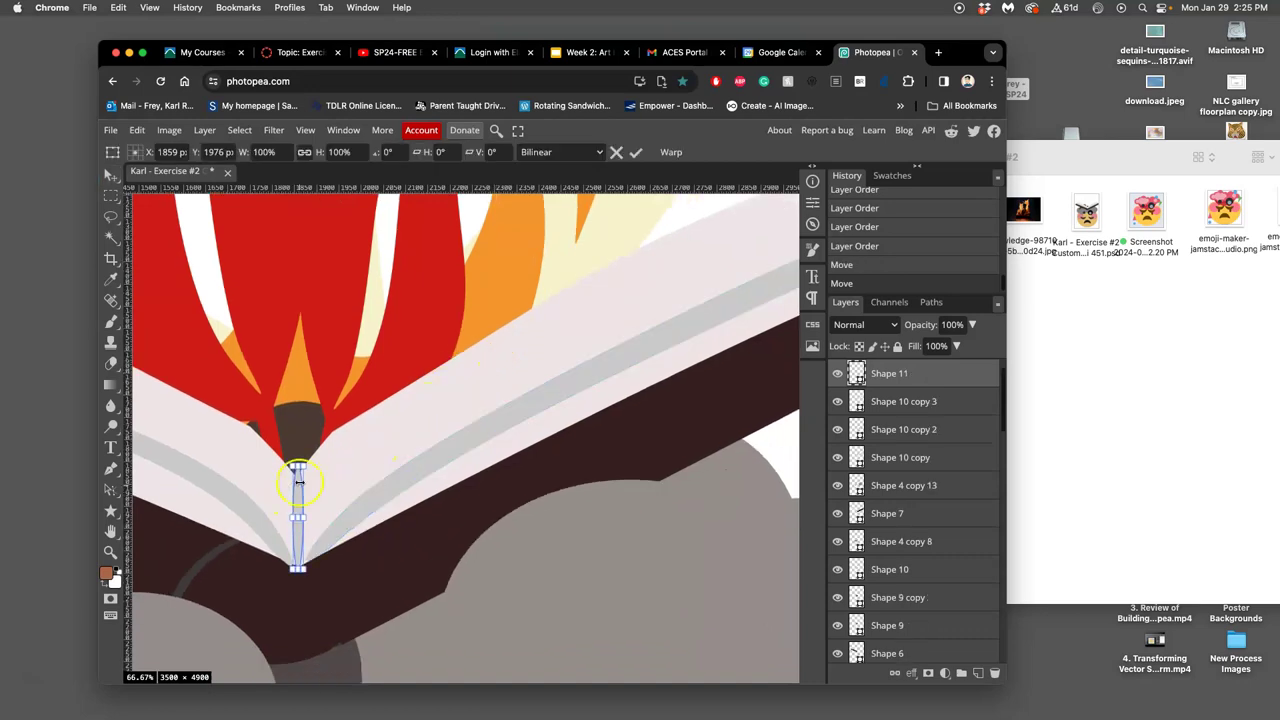